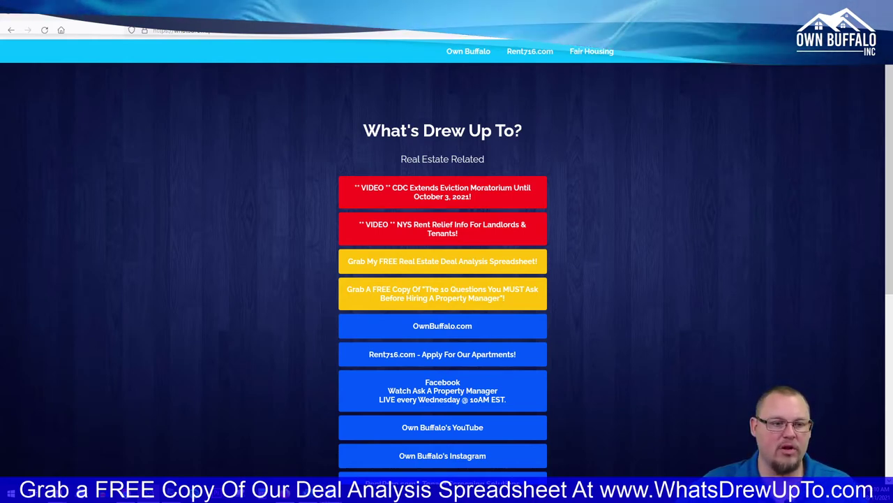
Back in Excel, go over the Edit / Required, Edit / Not Required and Do Not Edit key cells
key(alt+Tab)
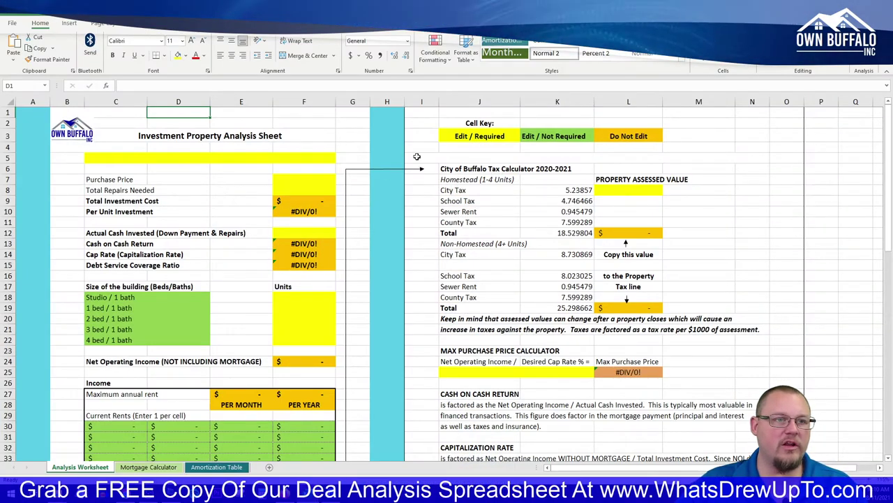
click(388, 131)
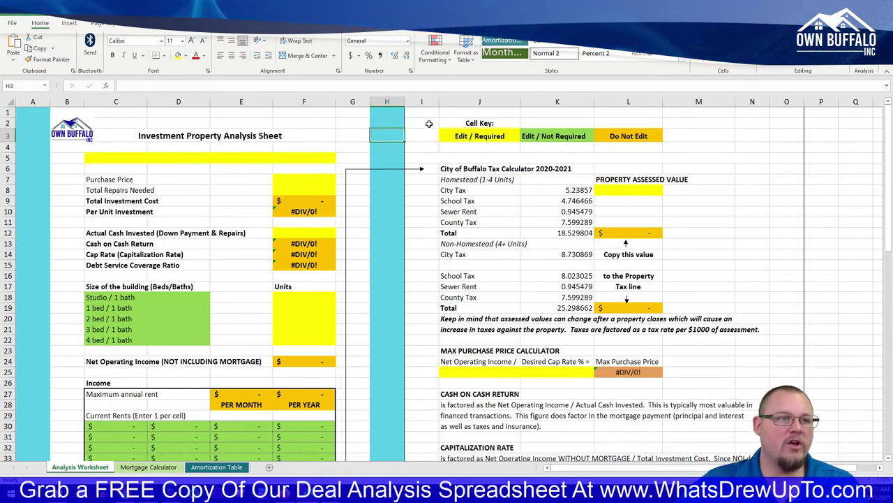
key(Down)
key(Down)
key(Left)
key(Left)
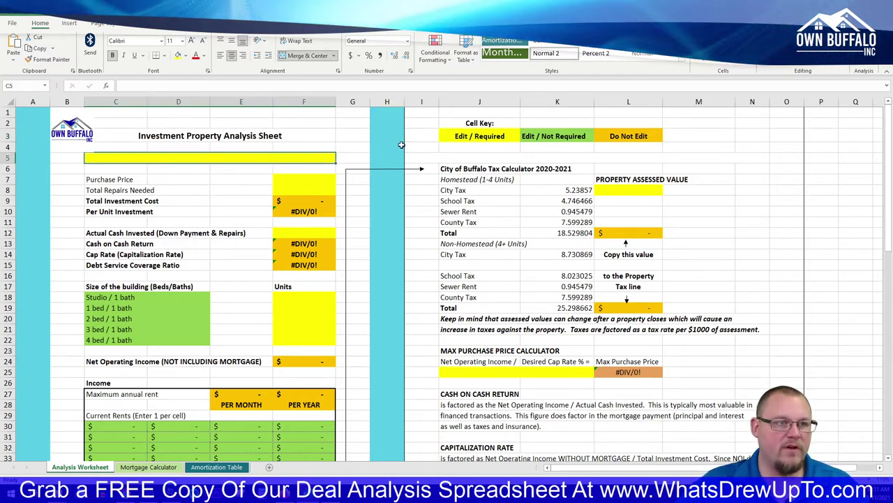
click(480, 136)
click(534, 137)
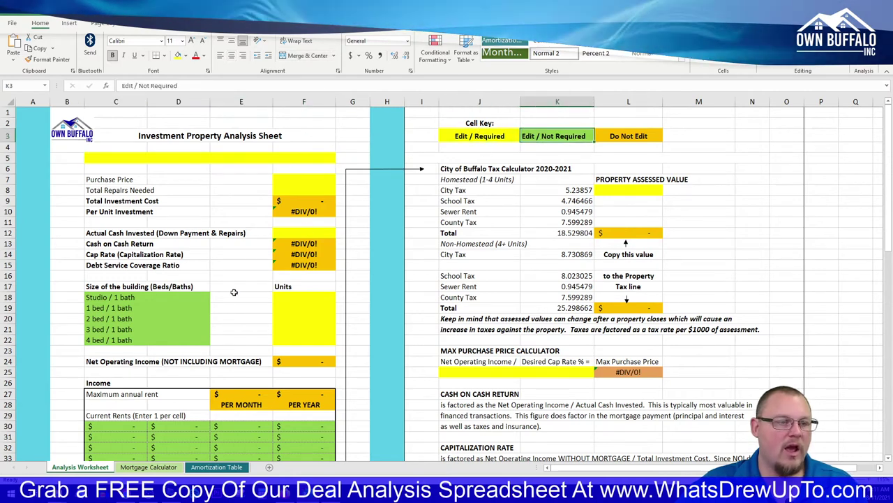
click(620, 133)
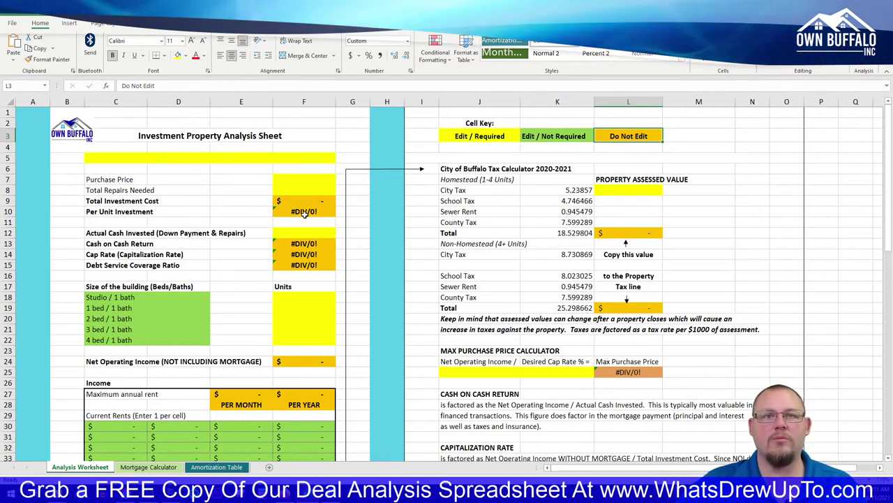
Preview the Mortgage Calculator and Amortization Table sheets, then return to Analysis Worksheet
click(159, 471)
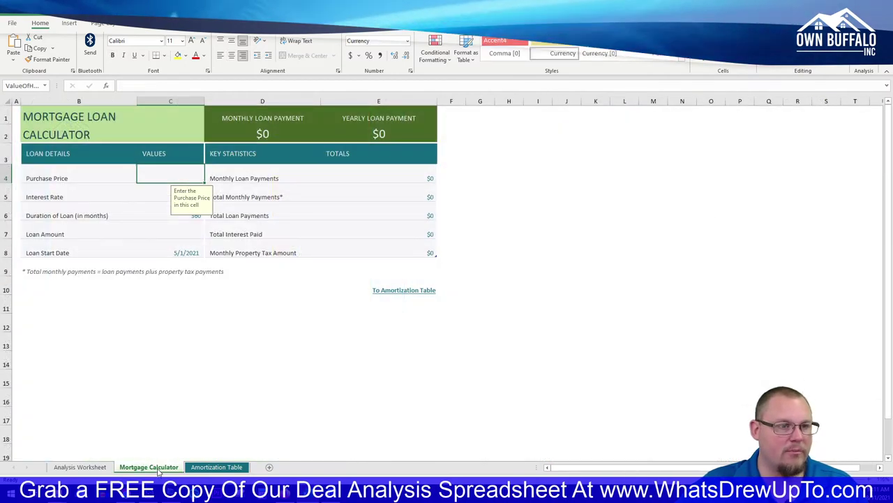
click(228, 354)
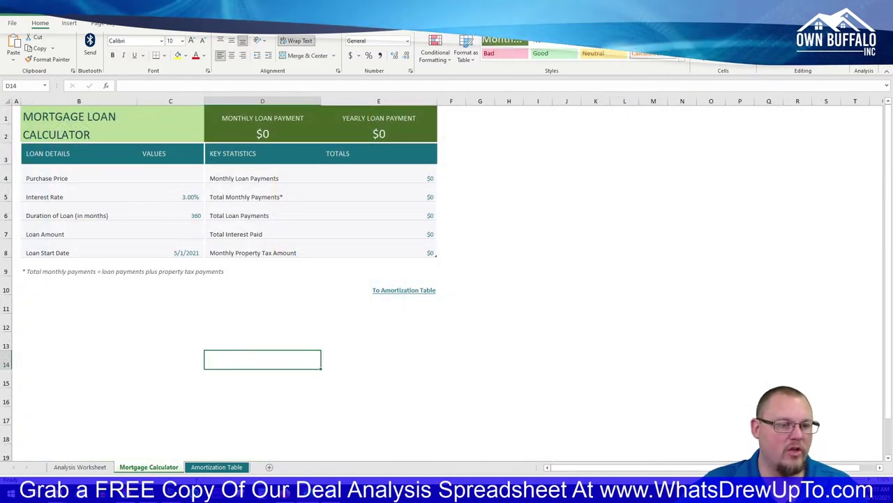
click(217, 466)
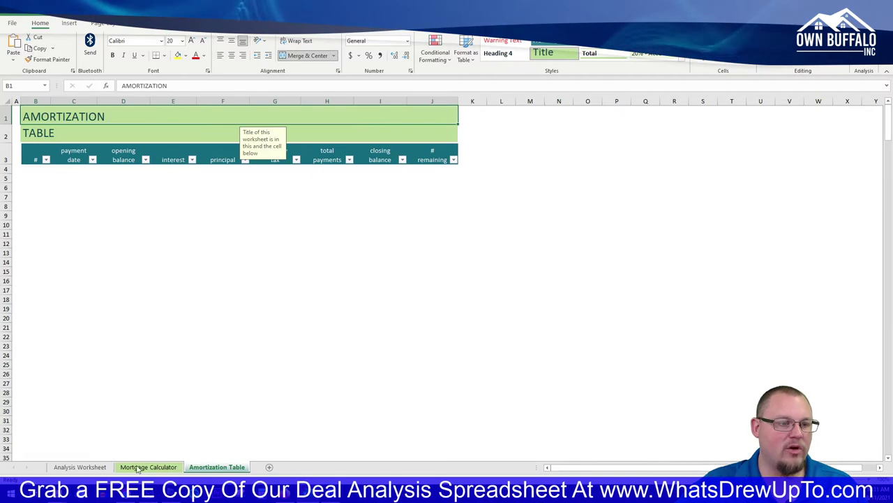
click(143, 469)
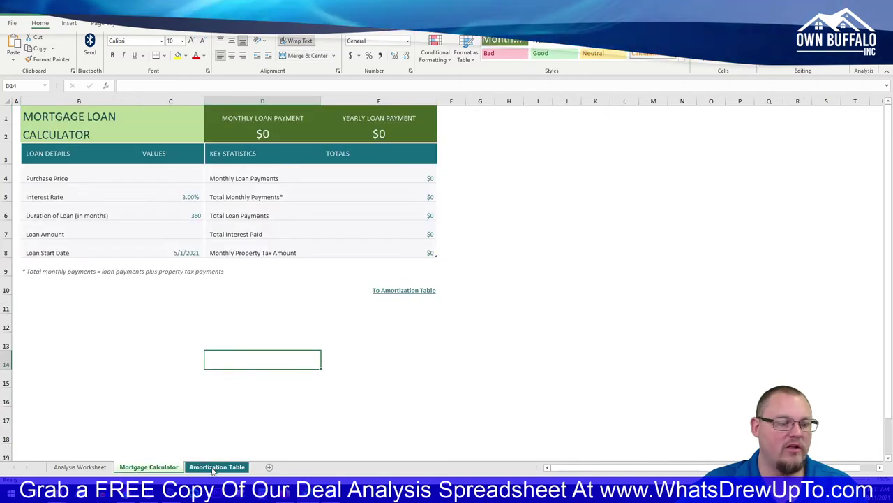
click(188, 468)
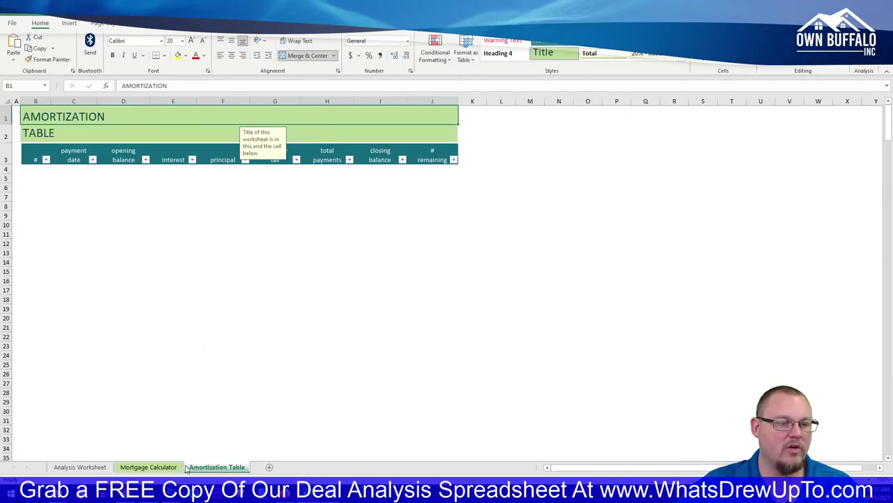
click(80, 467)
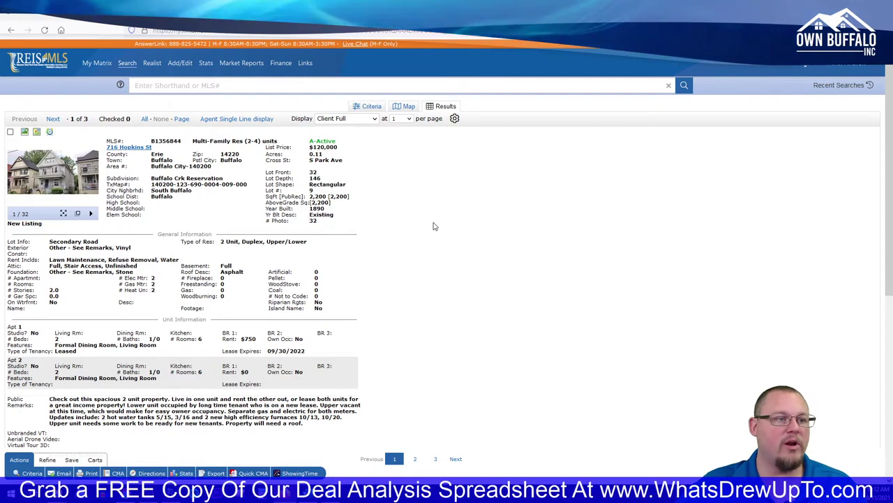
Scroll through the 716 Hopkins St listing details, then open its photo gallery
scroll(440, 231, down, 3)
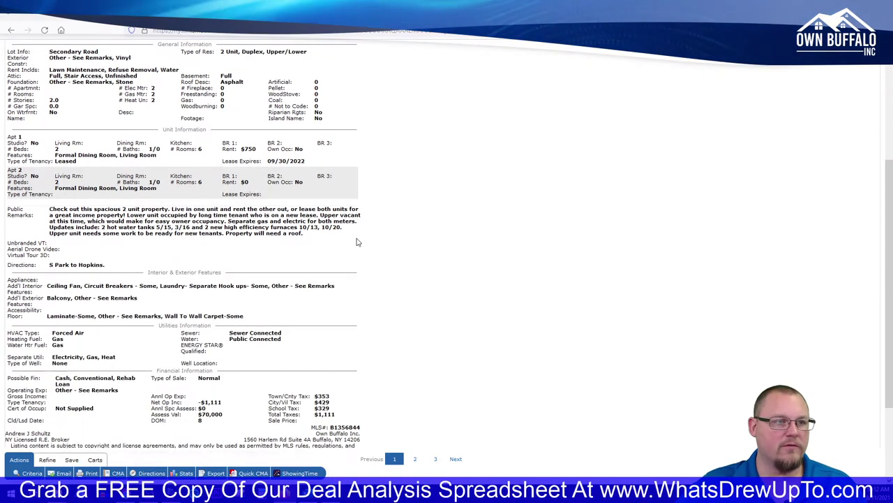
scroll(185, 259, down, 3)
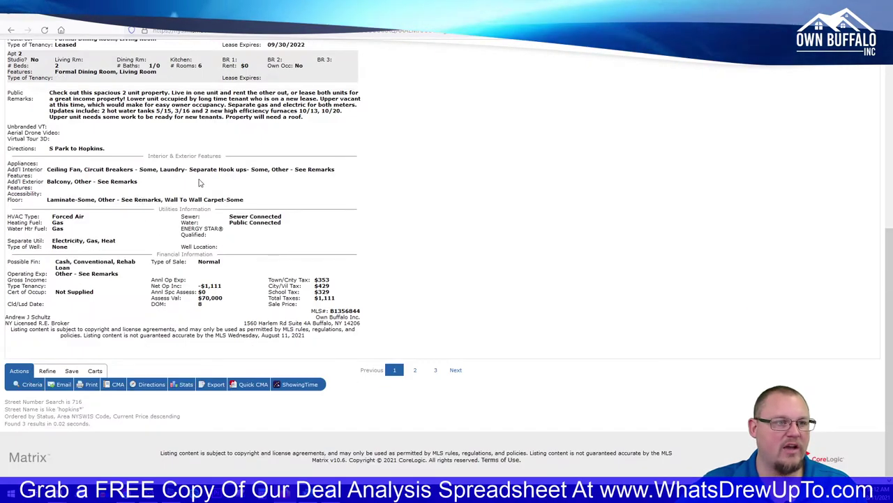
scroll(303, 371, up, 3)
scroll(91, 202, up, 3)
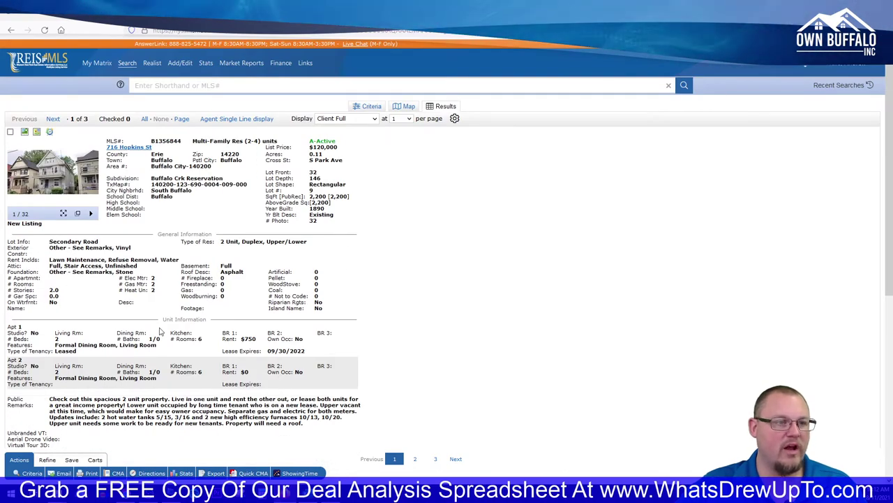
click(70, 174)
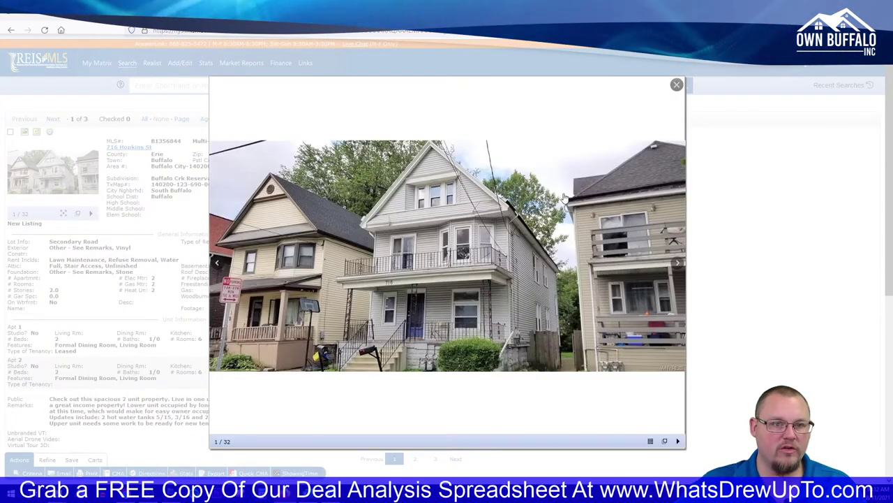
Page through the exterior, kitchen, living room, dining, bedroom and bathroom photos
mouse_move(679, 270)
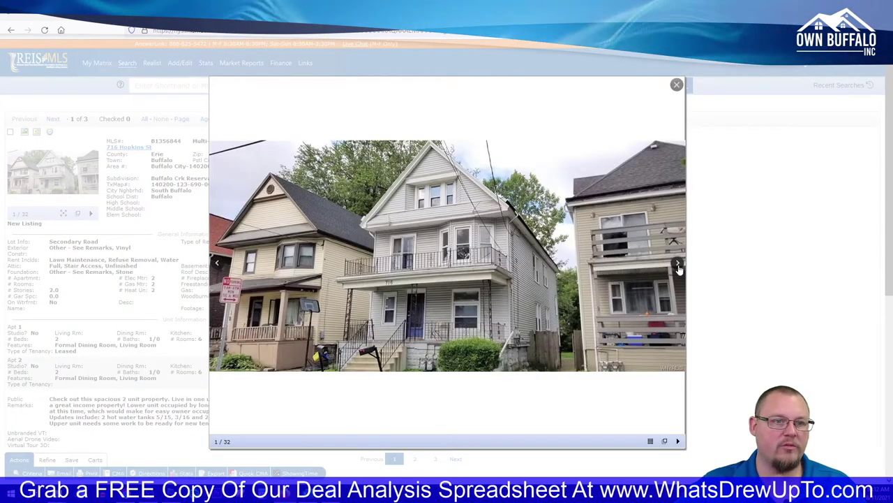
click(678, 264)
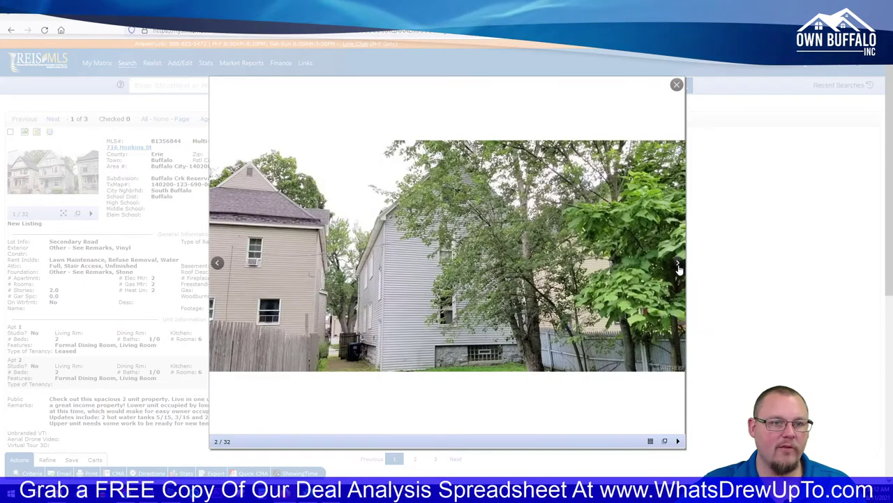
click(678, 265)
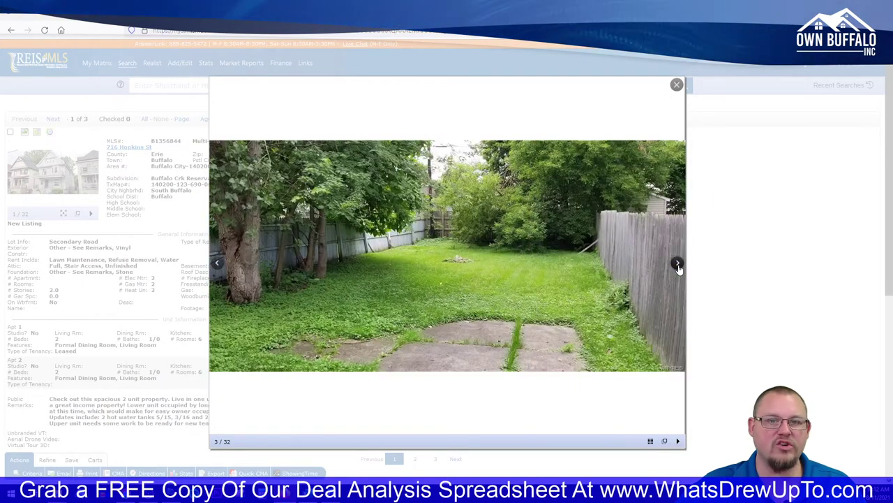
click(678, 264)
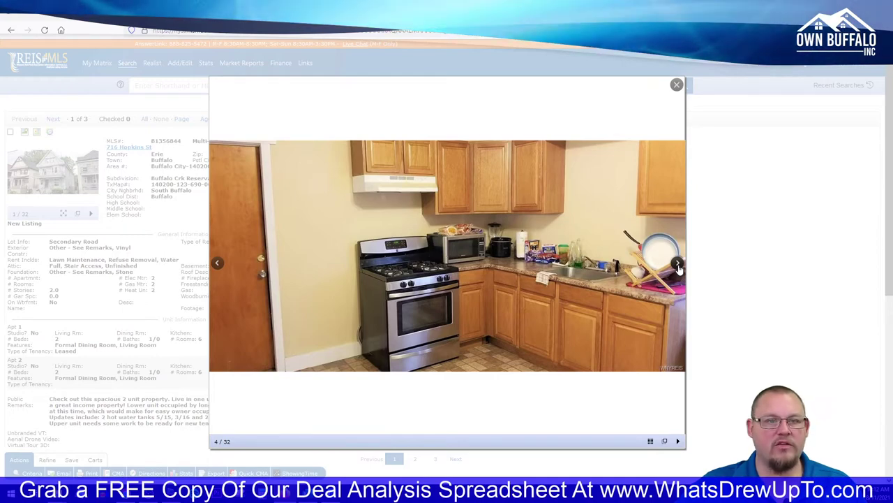
click(678, 265)
click(678, 266)
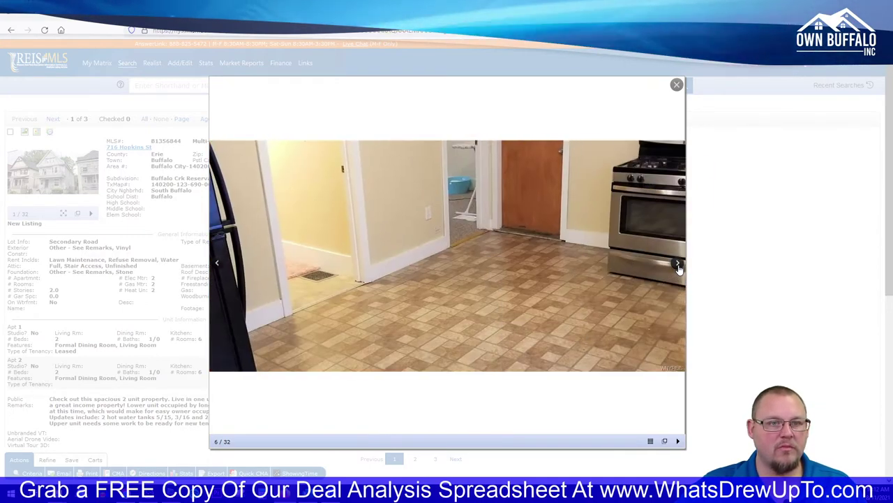
click(677, 265)
click(678, 266)
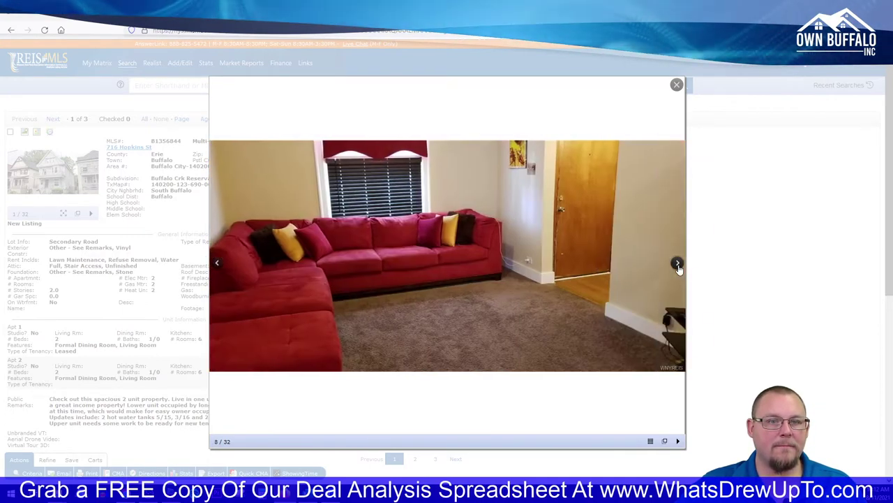
click(678, 266)
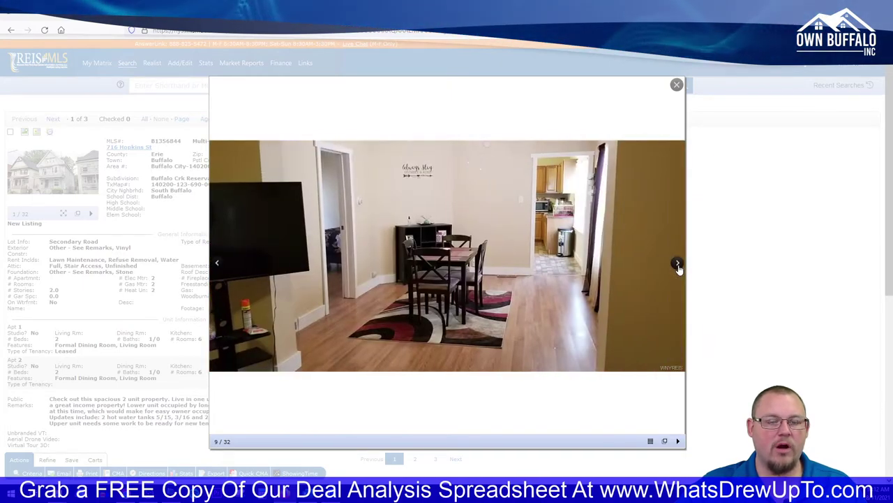
click(677, 265)
click(678, 265)
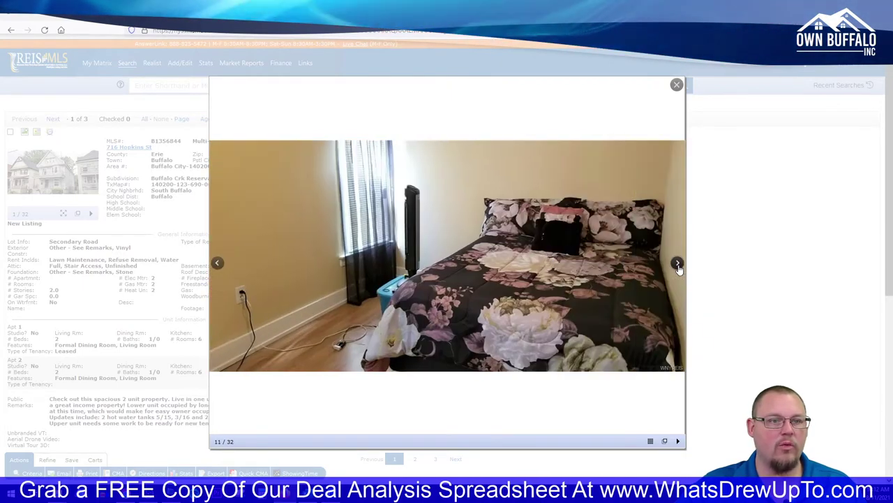
click(678, 265)
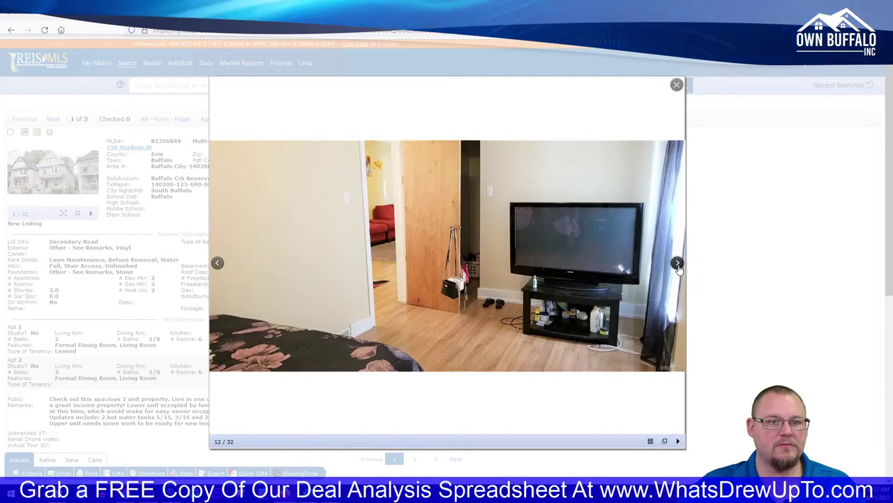
click(678, 266)
click(678, 265)
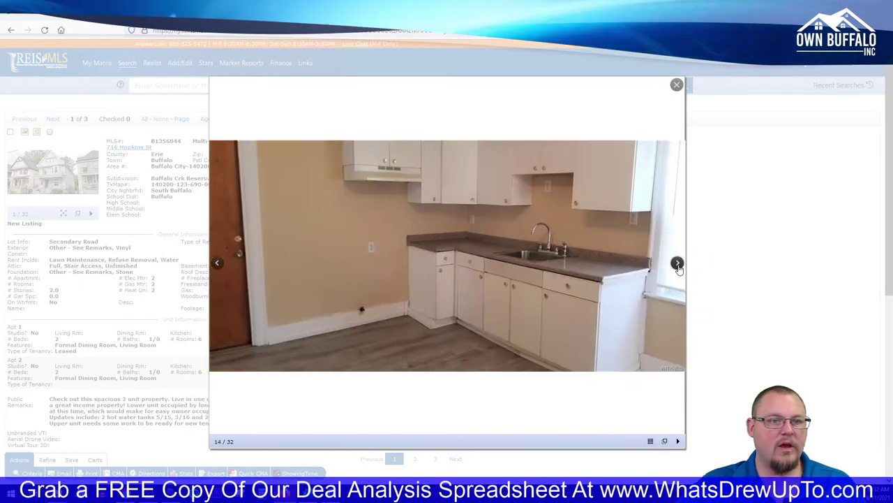
click(677, 265)
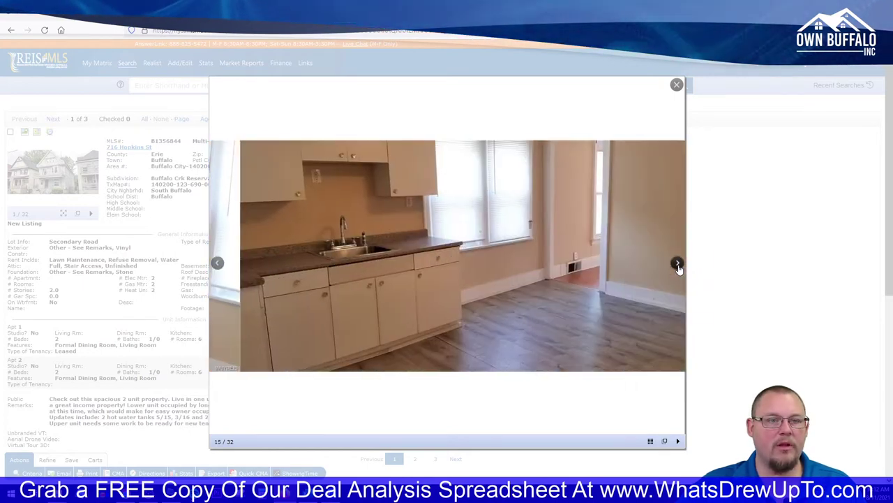
click(678, 265)
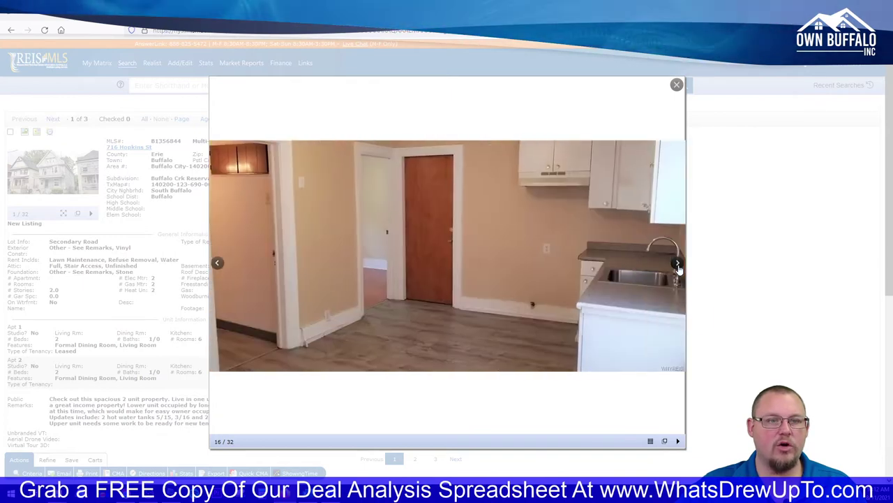
click(678, 265)
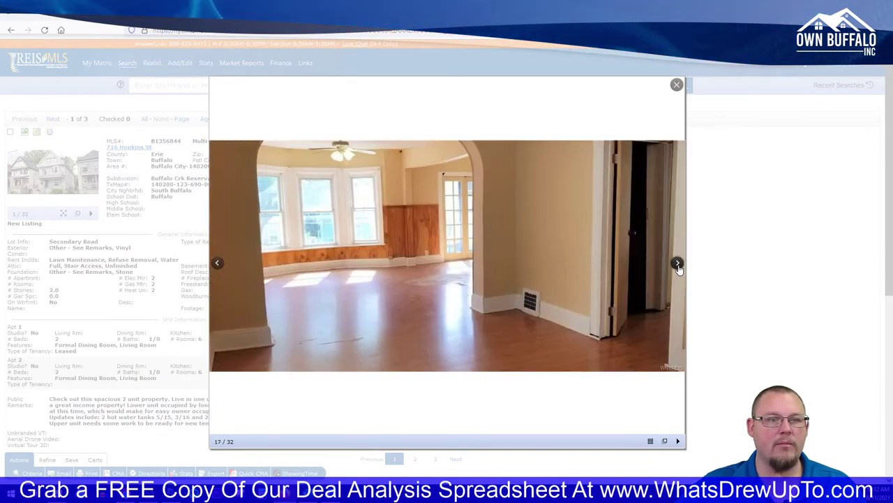
click(678, 265)
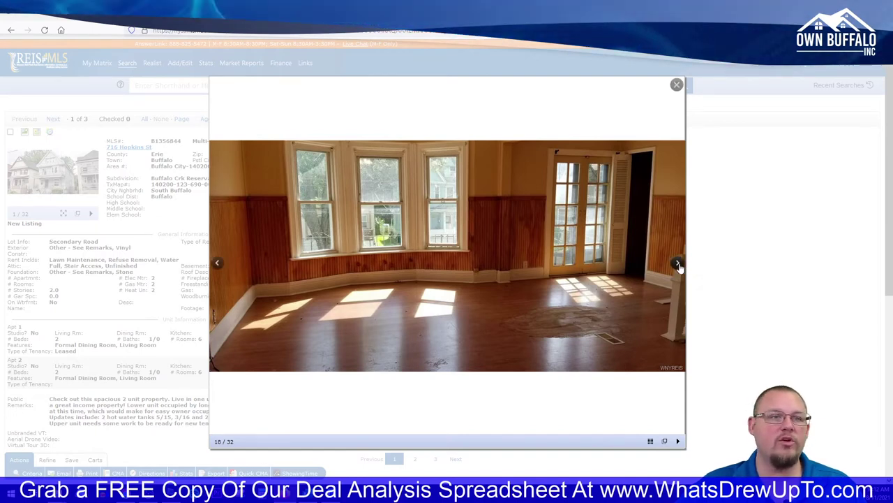
Page through photos 19–32 (meters, water heaters, furnace, electrical panels) and close the viewer
click(678, 264)
click(677, 264)
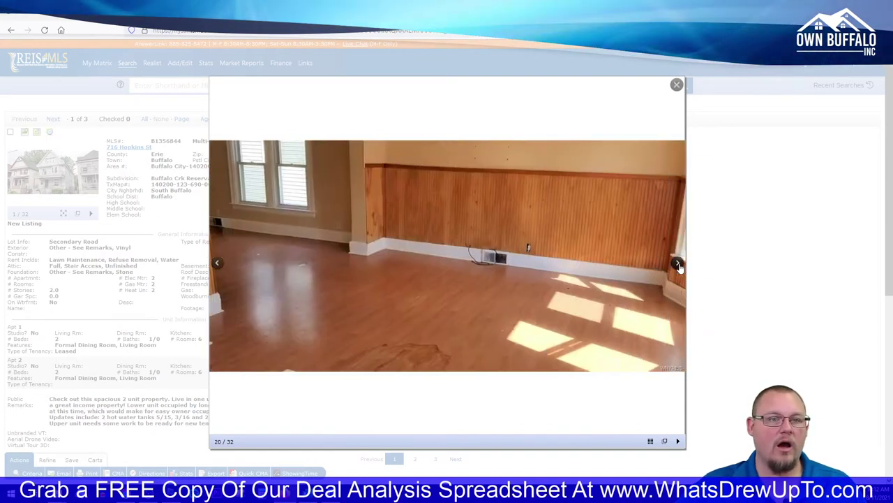
click(677, 265)
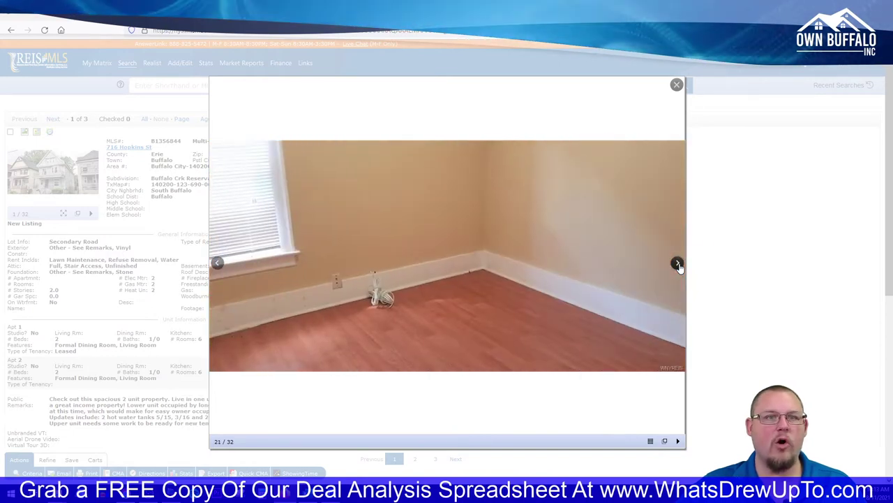
click(678, 265)
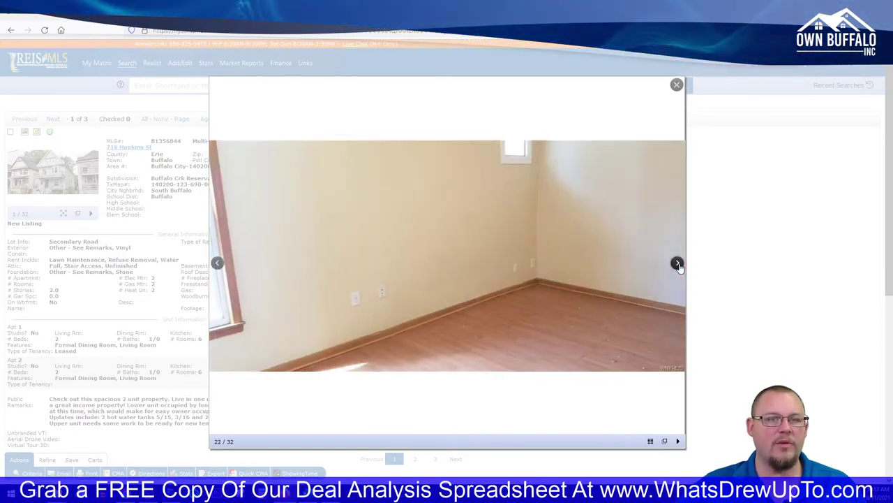
click(678, 265)
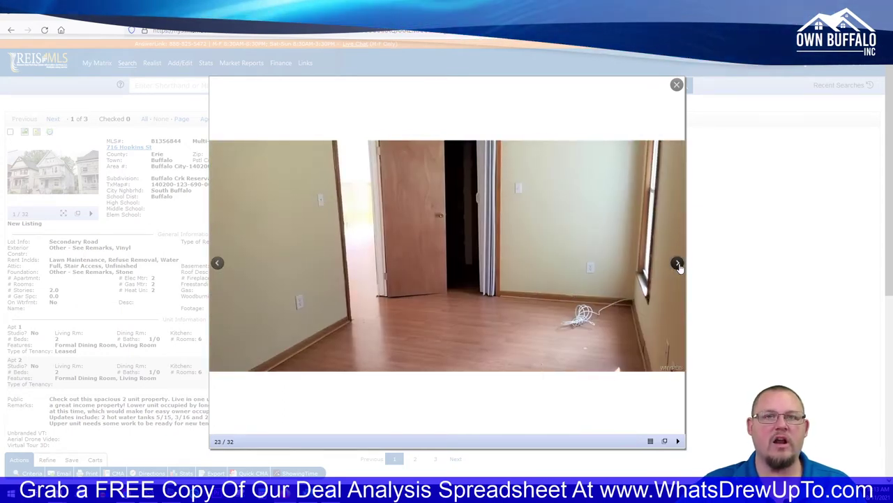
click(678, 265)
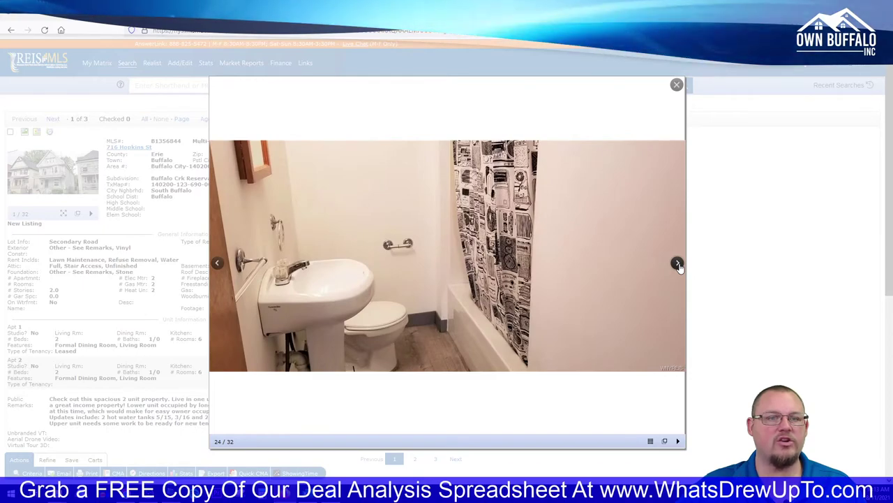
click(677, 265)
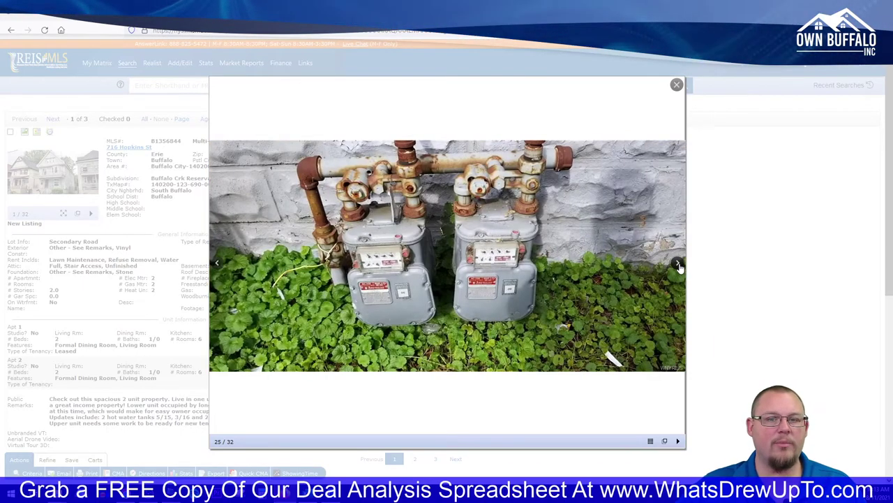
click(678, 265)
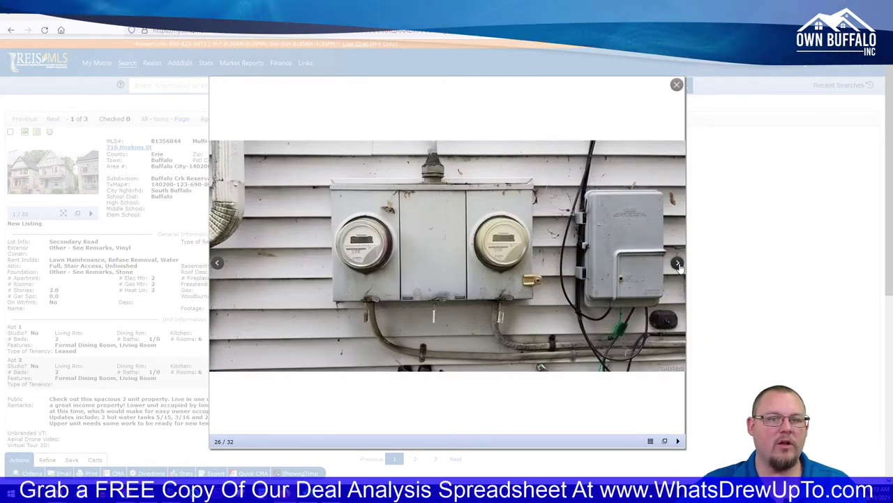
click(678, 265)
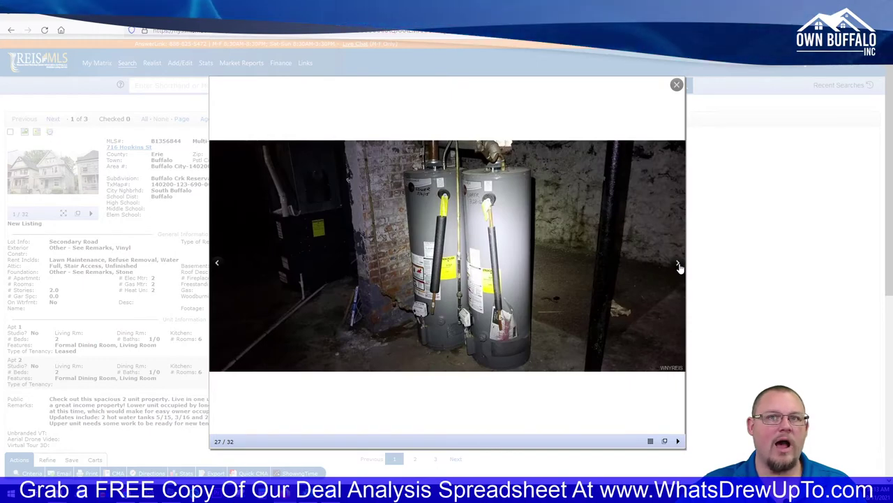
click(678, 264)
click(678, 264)
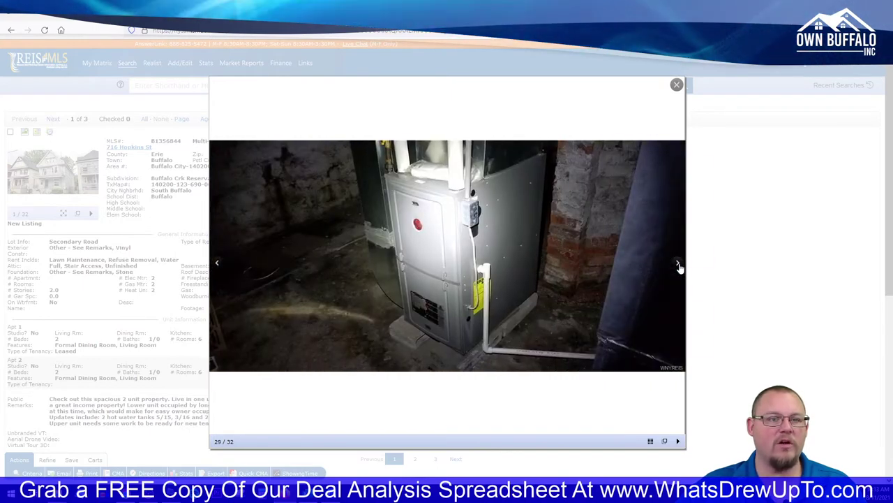
click(677, 264)
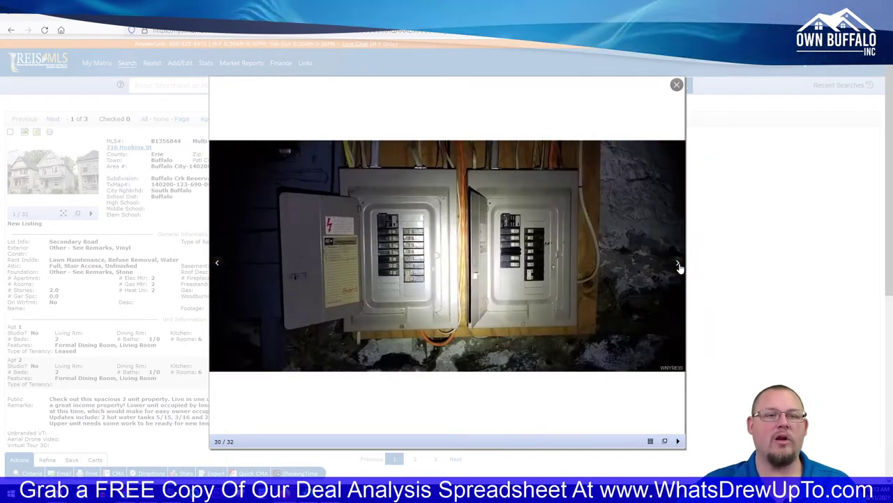
click(678, 265)
click(677, 264)
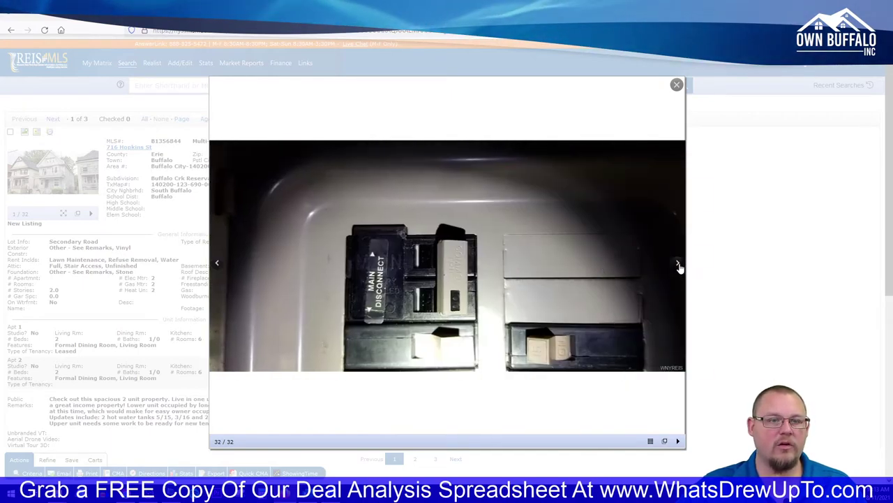
click(678, 265)
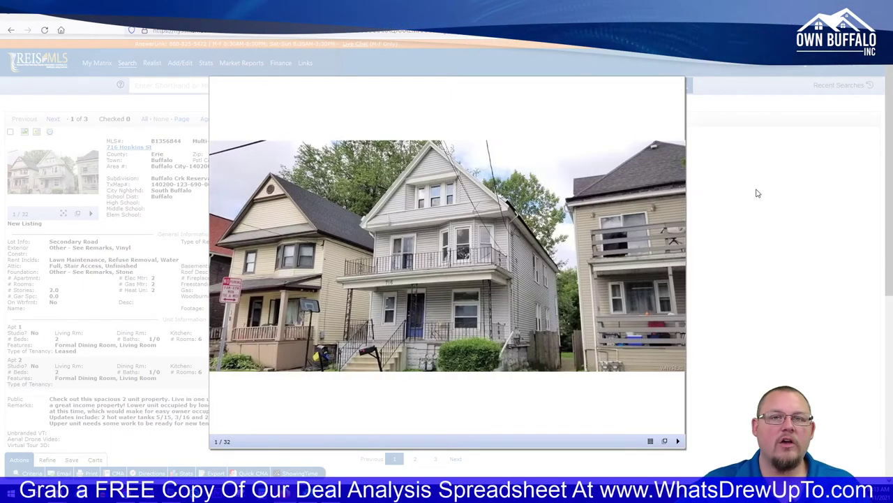
click(756, 209)
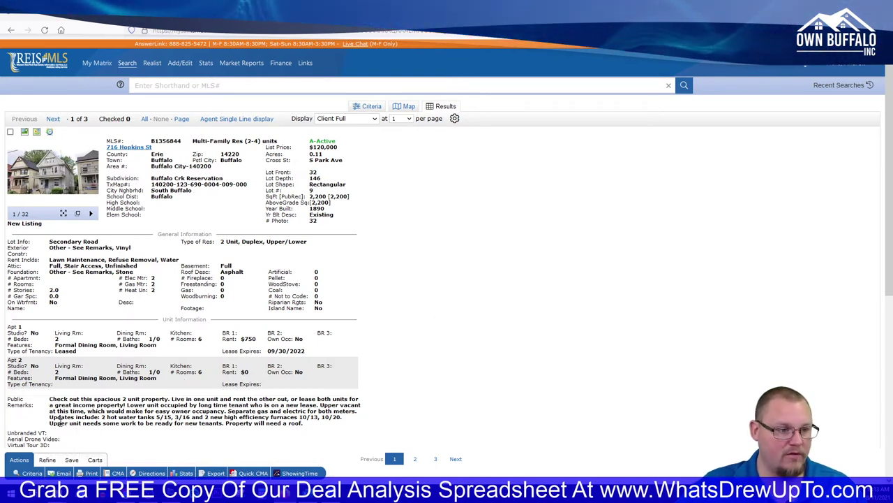
Highlight the remarks about updates and the roof, then the $120,000 list price
drag(50, 417, 333, 426)
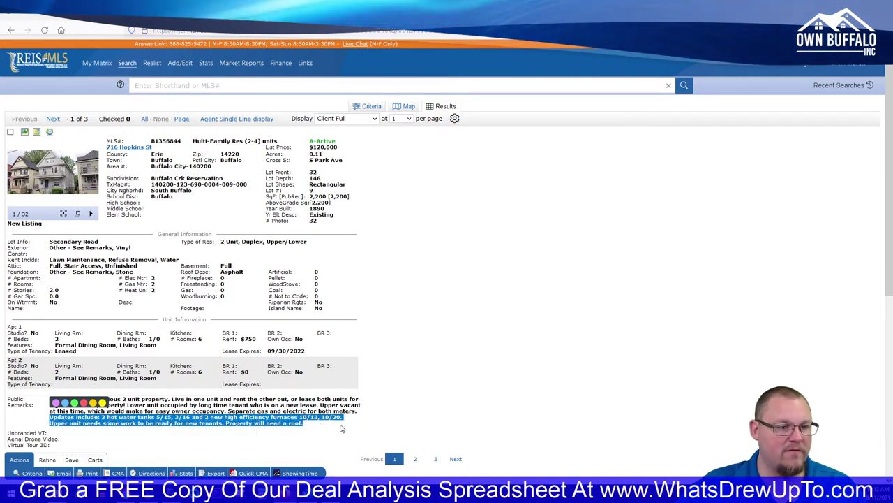
click(399, 385)
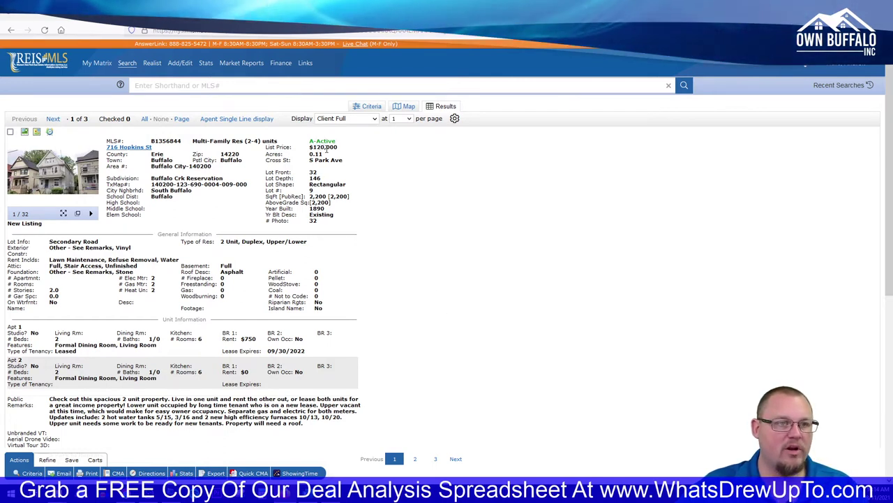
double_click(323, 148)
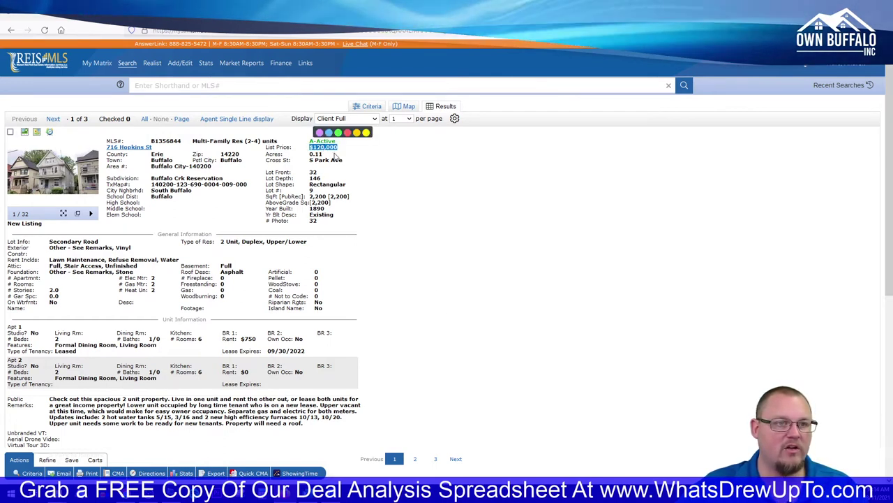
click(397, 188)
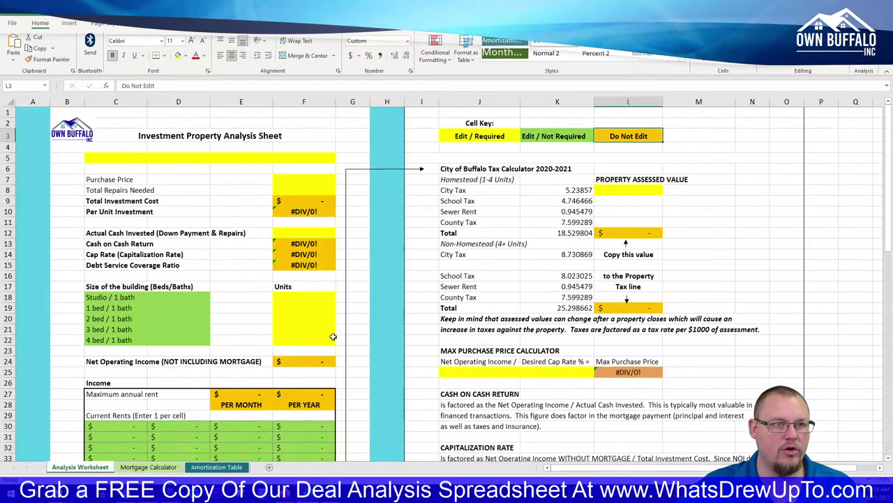
click(232, 163)
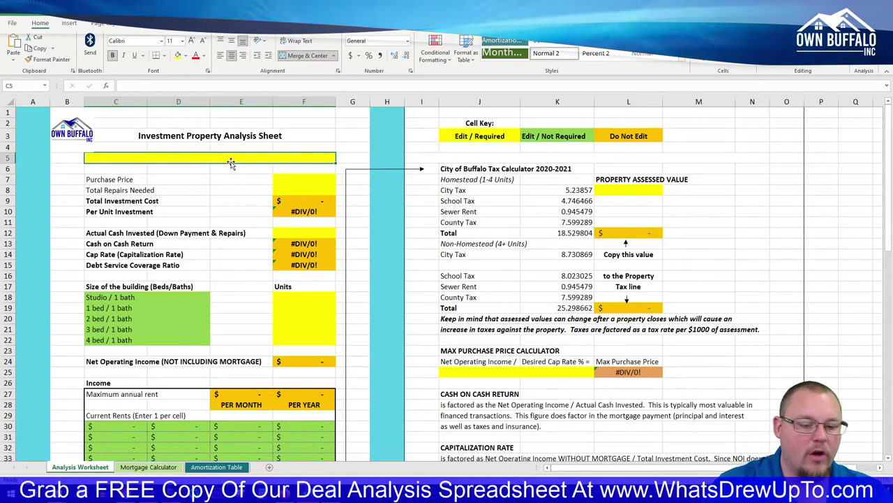
text(716 Hopkins)
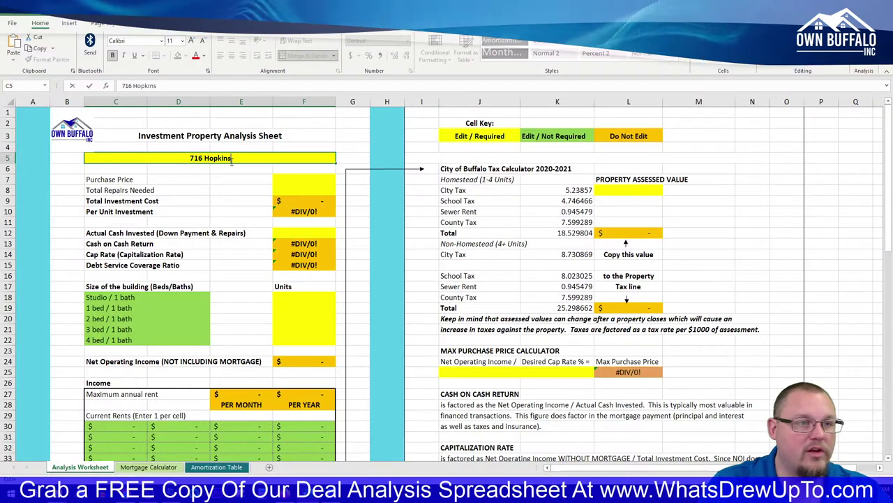
text(St, B)
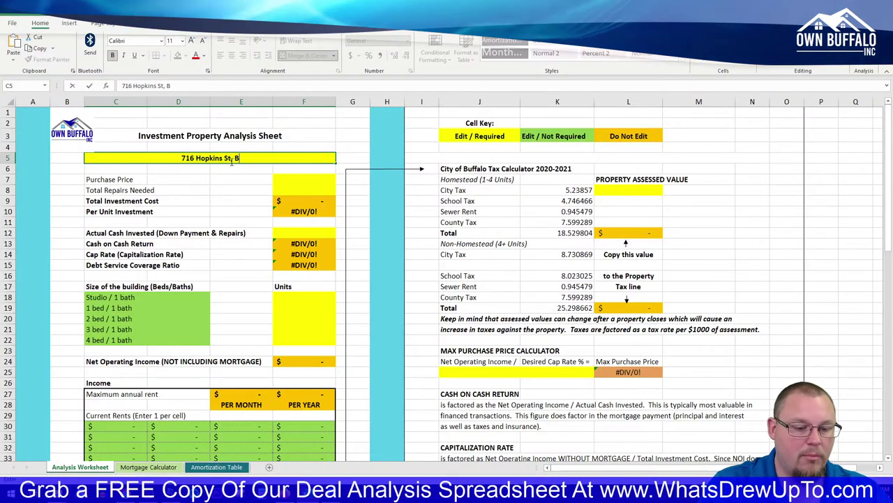
text(uffalo, NY 14220)
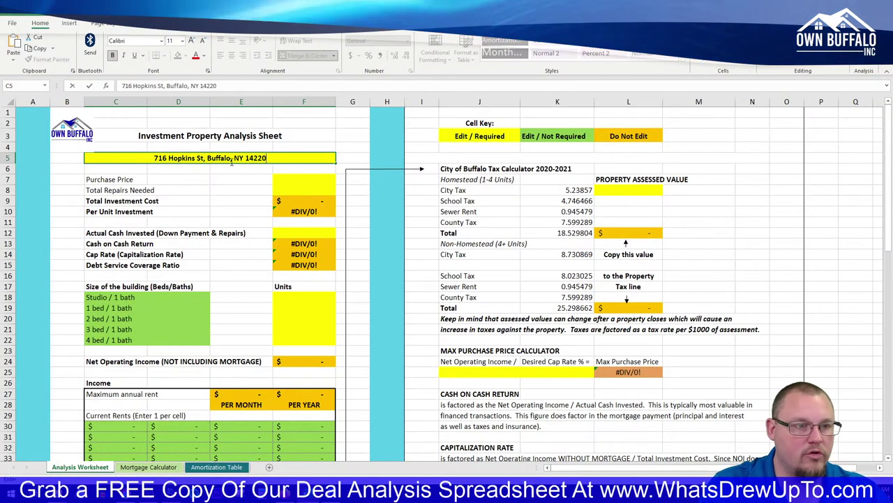
key(Return)
Enter a 120,000 purchase price in F7 and 15,000 repairs in F8
key(Right)
key(Right)
key(Right)
key(Down)
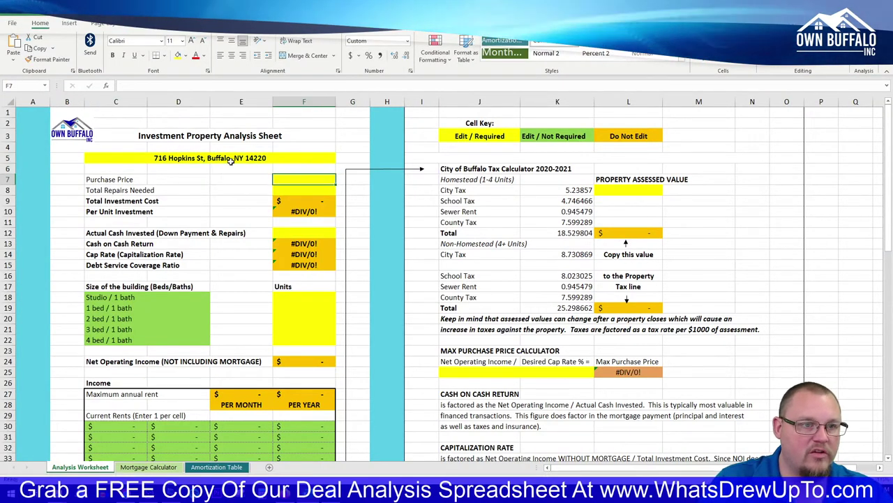
text(120000)
key(Return)
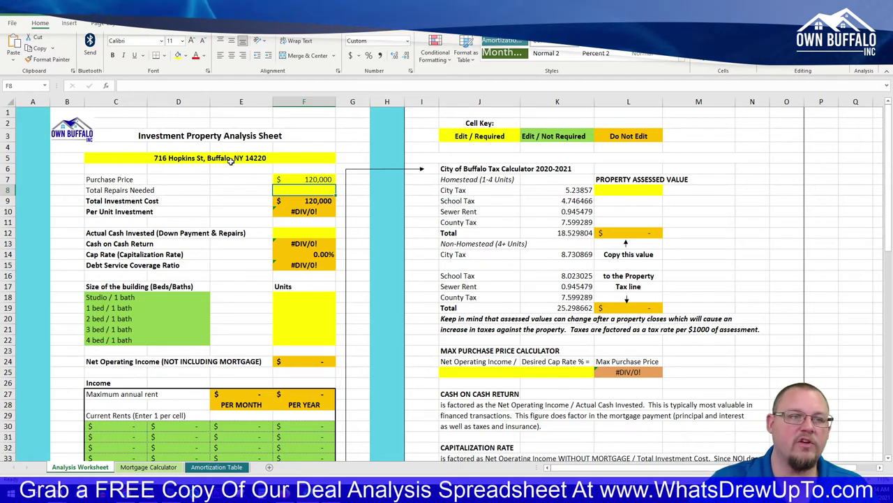
text(15000)
key(Return)
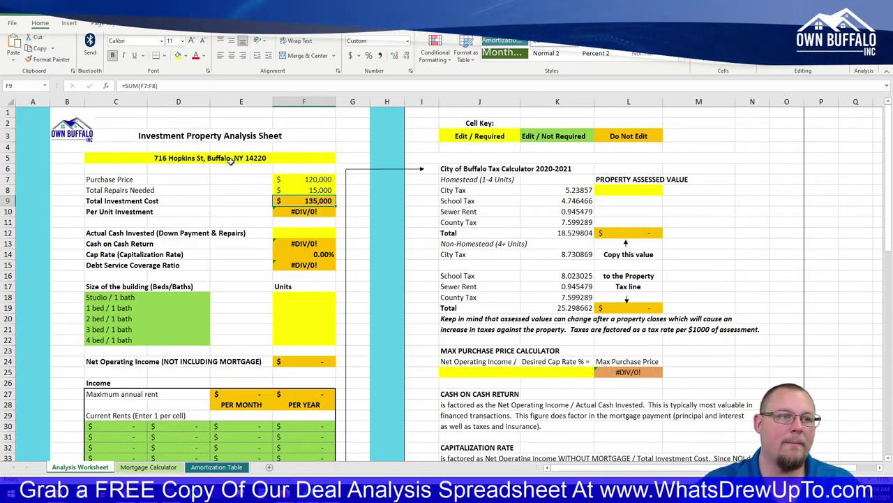
key(Down)
key(Down)
key(Down)
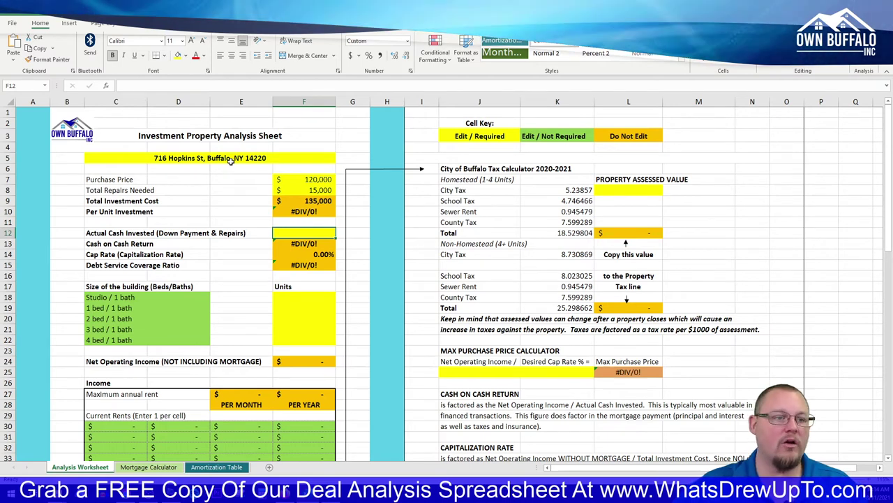
key(XF86Calculator)
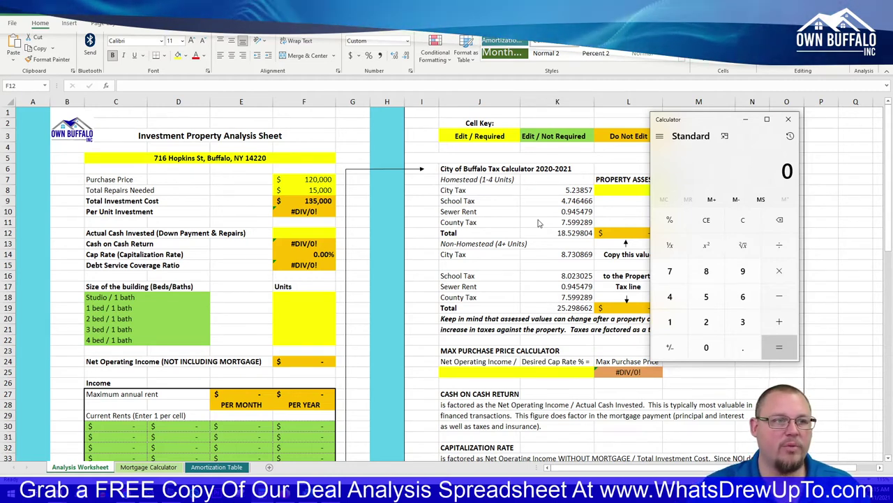
In Calculator, compute 120,000 × 0.2 plus 15,000 repairs to get 39,000
text(1200000)
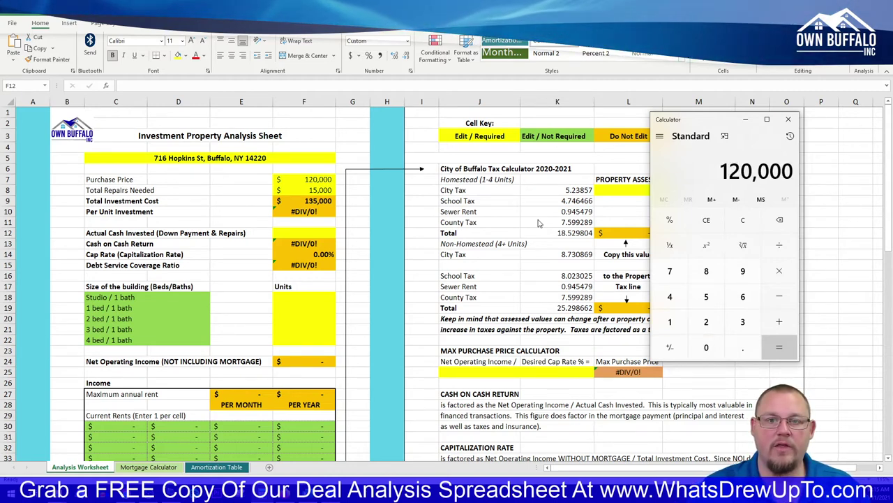
key(asterisk)
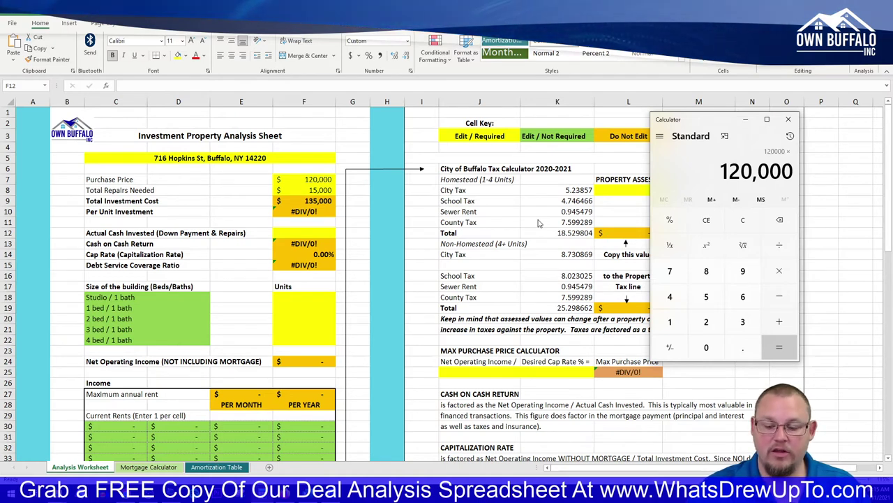
text(0.2)
key(Return)
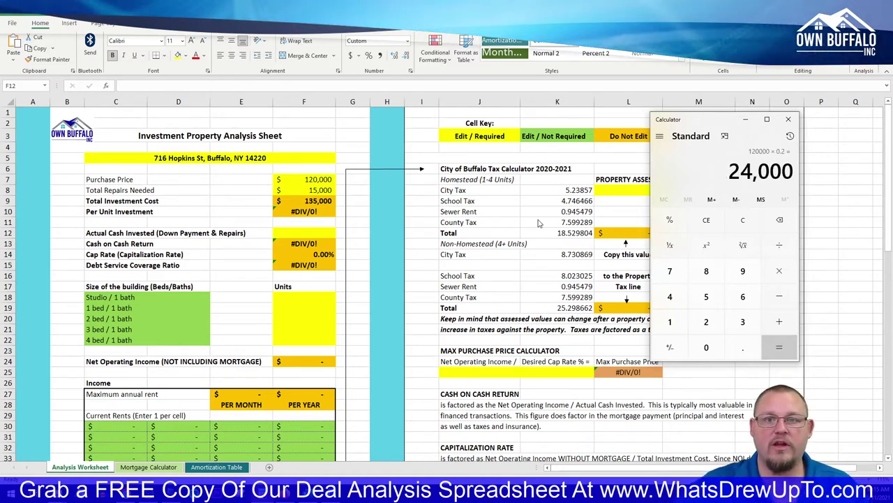
text(15000)
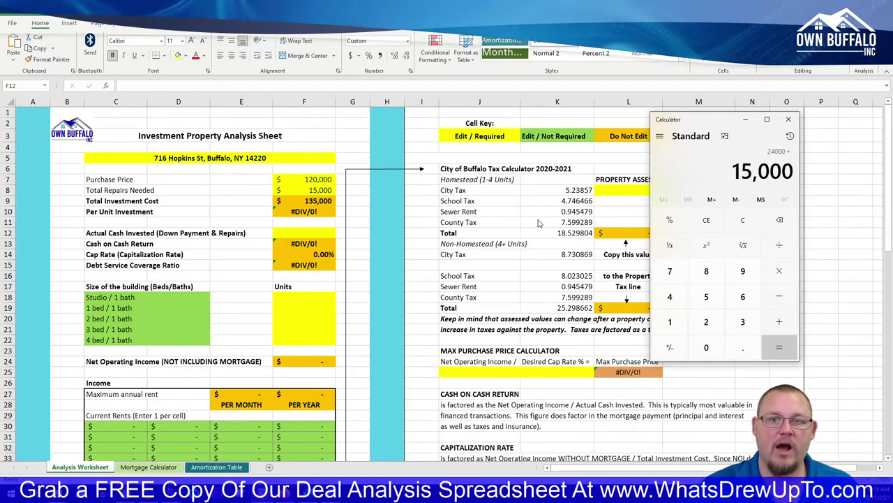
key(Return)
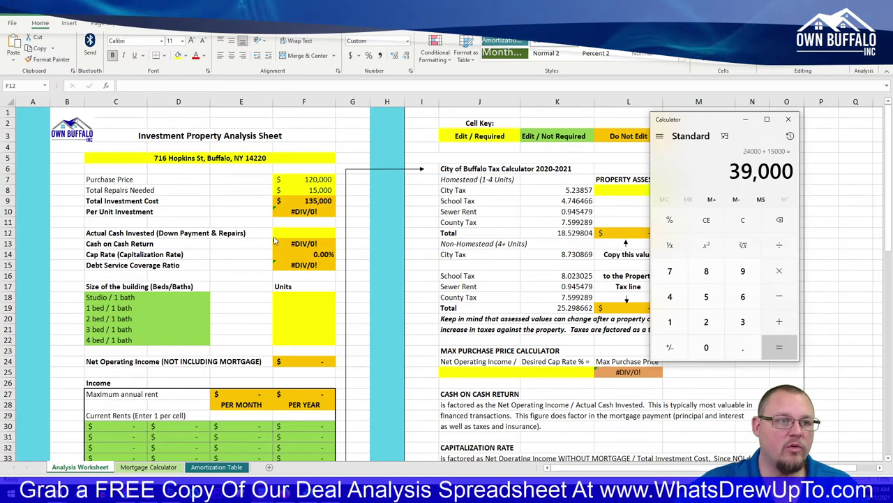
Enter 39,000 as Actual Cash Invested in cell F12
click(305, 233)
text(39000)
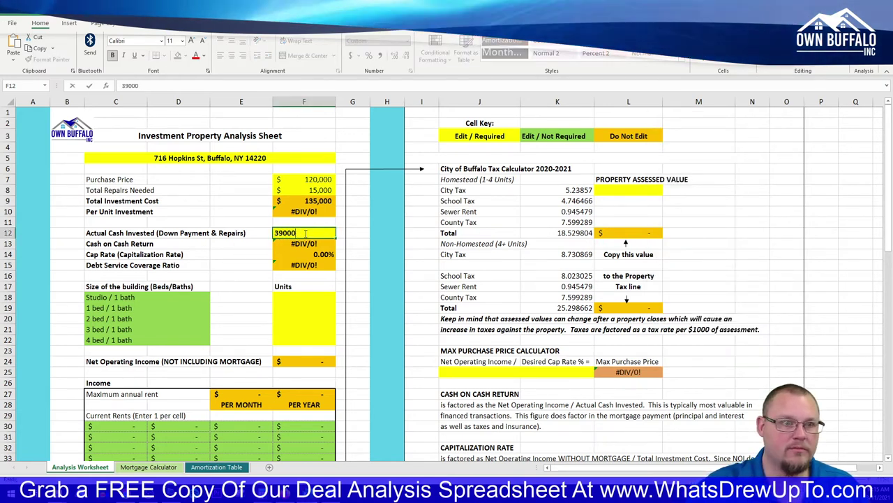
key(Return)
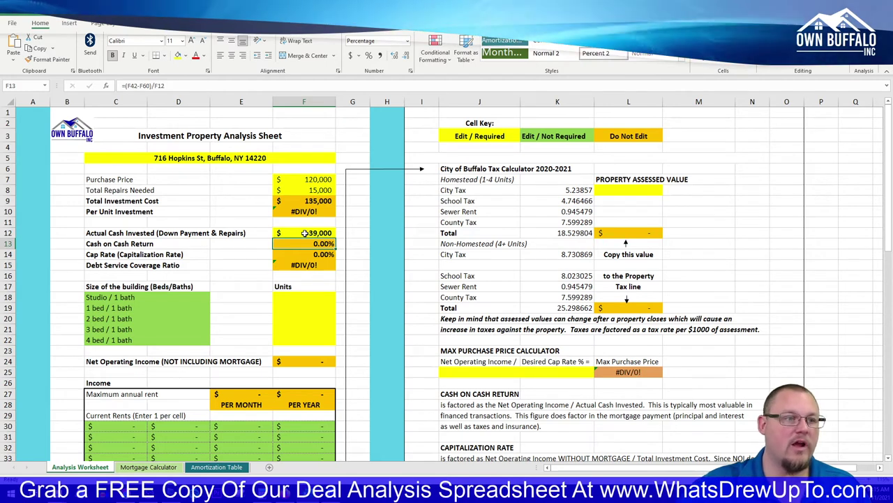
Enter the unit mix: 0 studio, 0 one-bed, 2 two-bed, 0 three-bed, 0 four-bed units
click(308, 297)
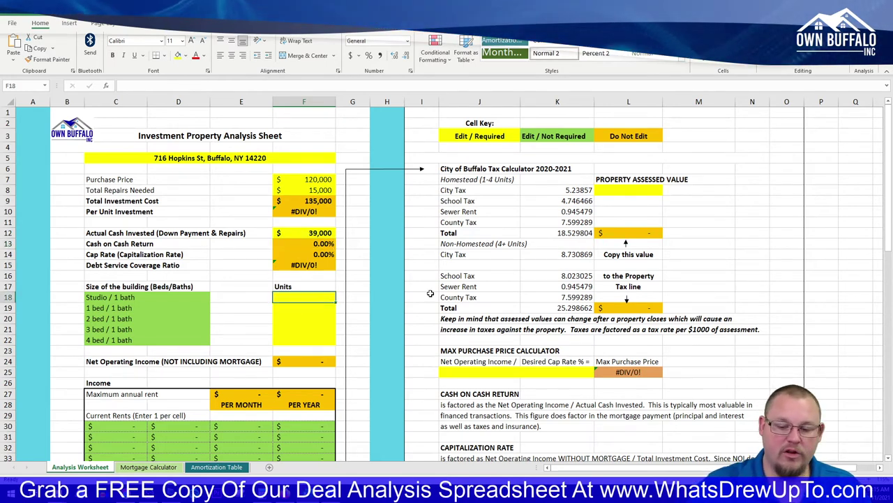
text(0)
key(Return)
text(0)
key(Return)
text(2)
key(Return)
text(0)
key(Return)
text(0)
key(Return)
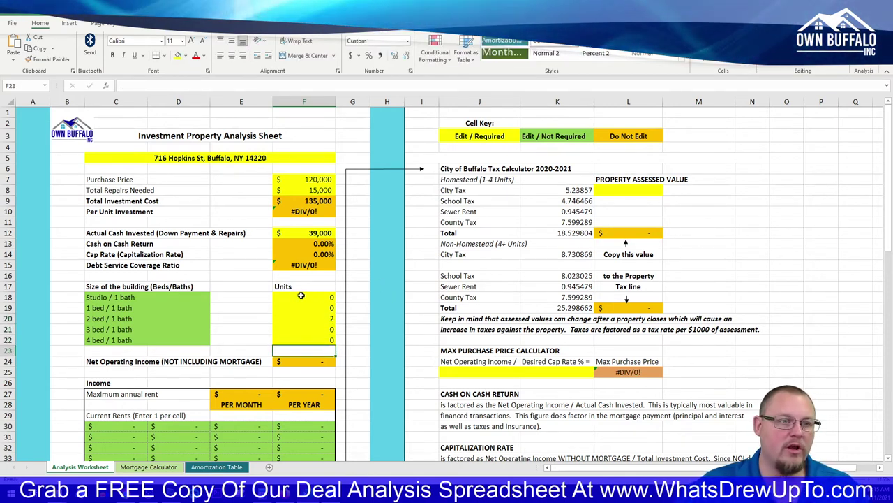
click(320, 319)
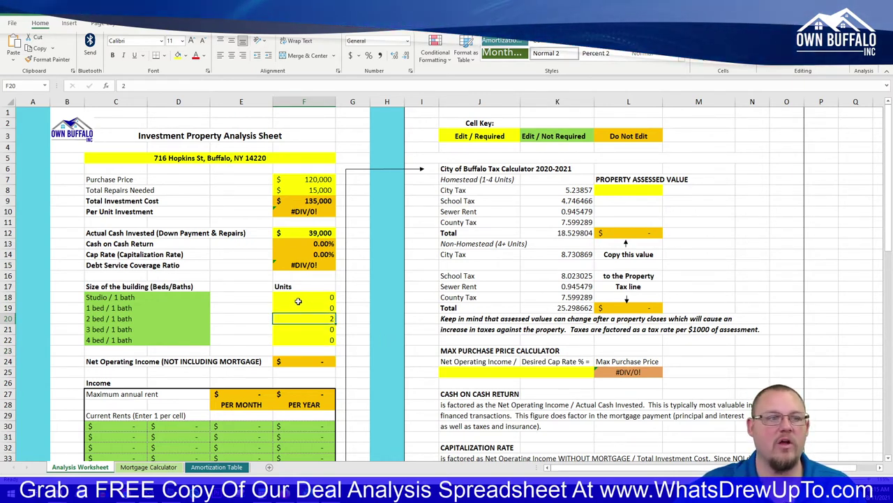
Enter $750 as the current monthly rent in C30
scroll(183, 312, down, 2)
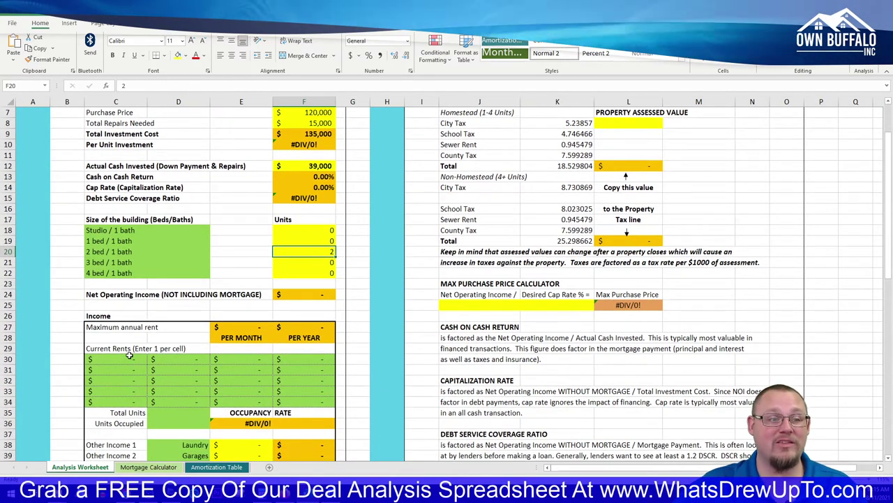
click(129, 356)
text(750)
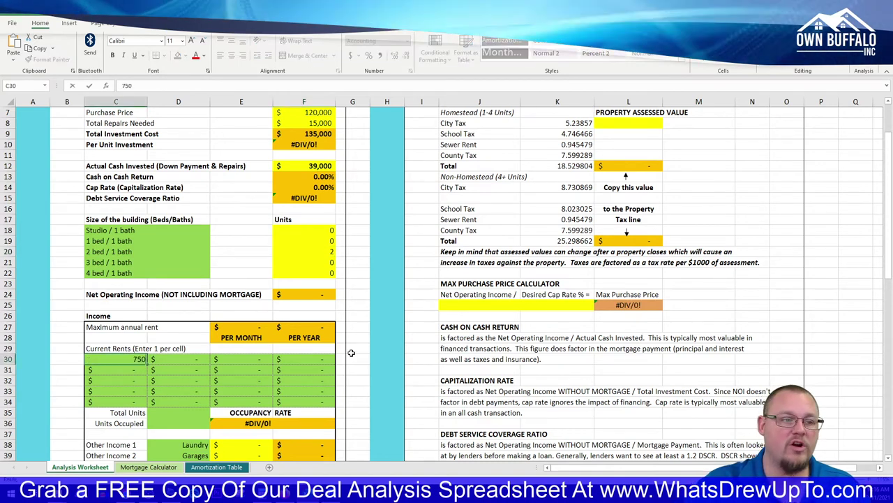
key(Return)
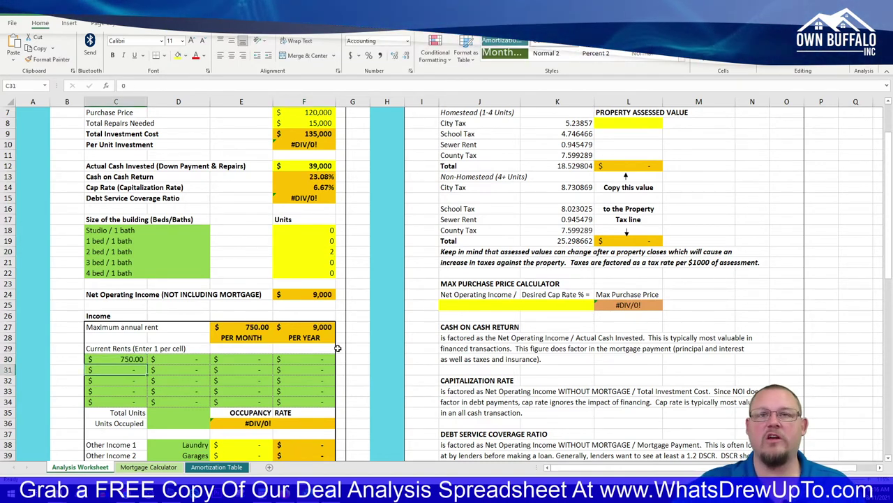
scroll(356, 333, down, 5)
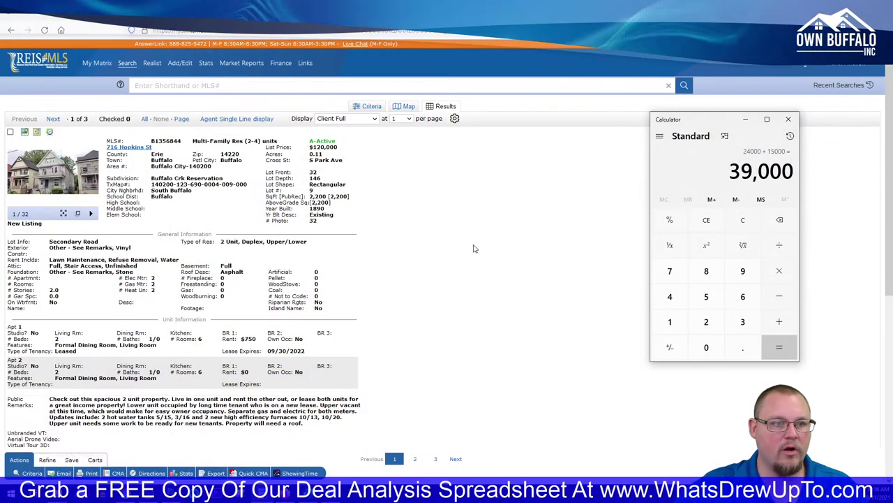
click(474, 247)
Find the listing's $1,111 total taxes and start entering 1111 in Excel
scroll(475, 248, down, 5)
scroll(474, 250, down, 2)
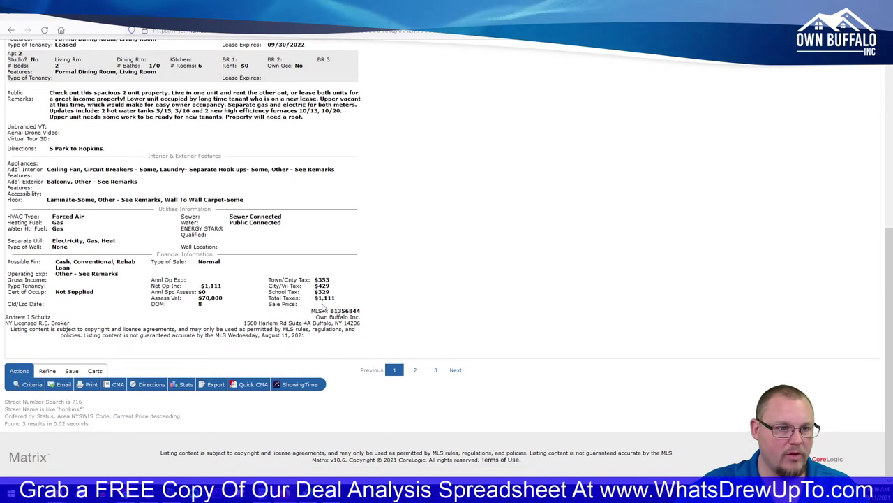
double_click(325, 298)
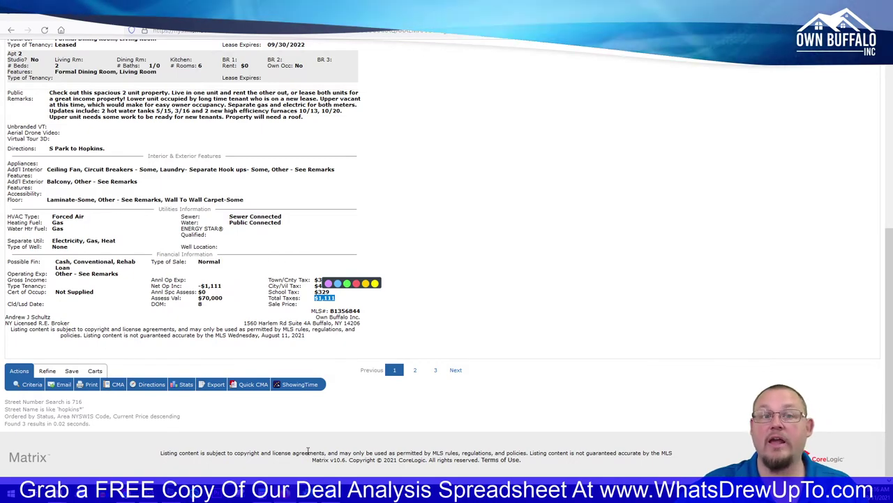
key(alt+Tab)
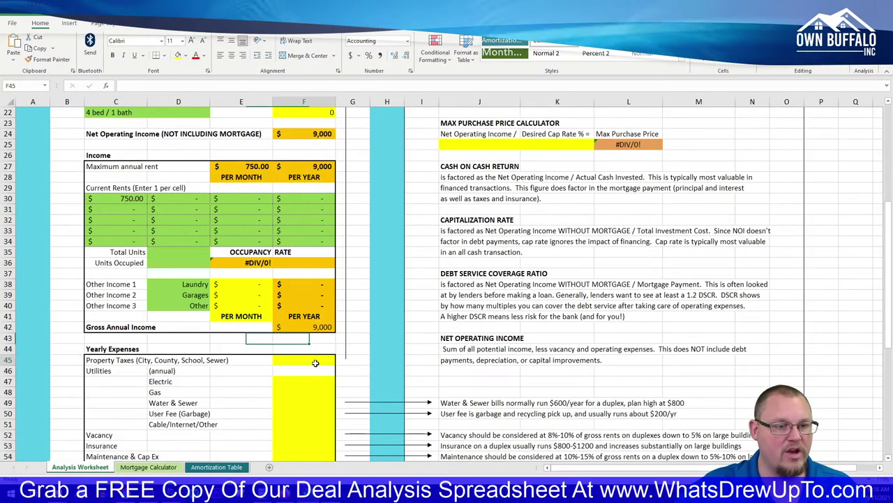
text(1111)
Record 1,111 property taxes and 800 water and sewer in the yearly expenses
key(Return)
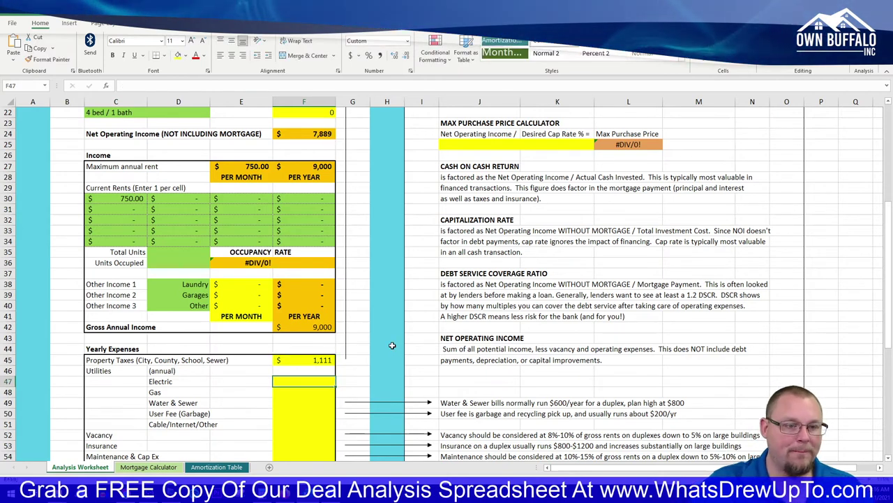
key(Down)
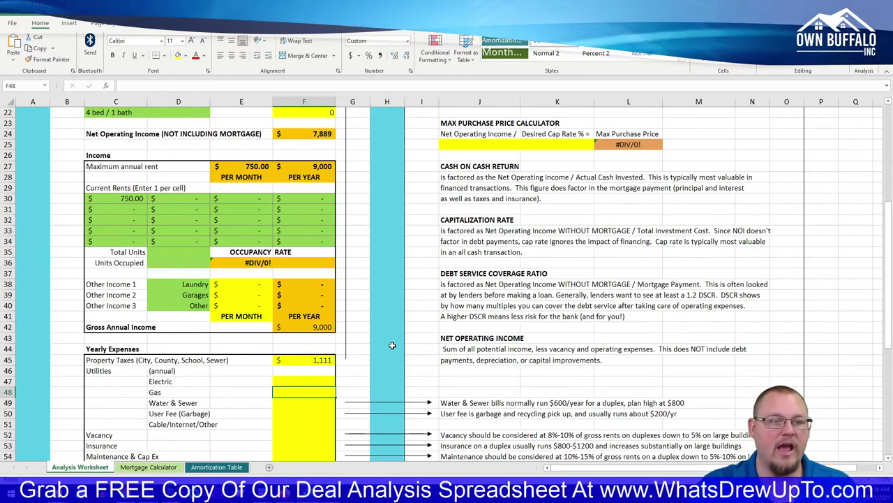
key(Down)
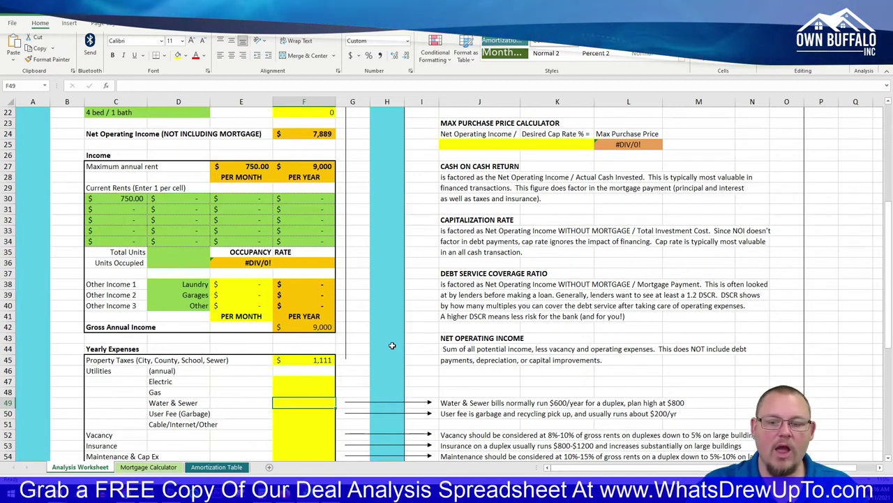
text(800)
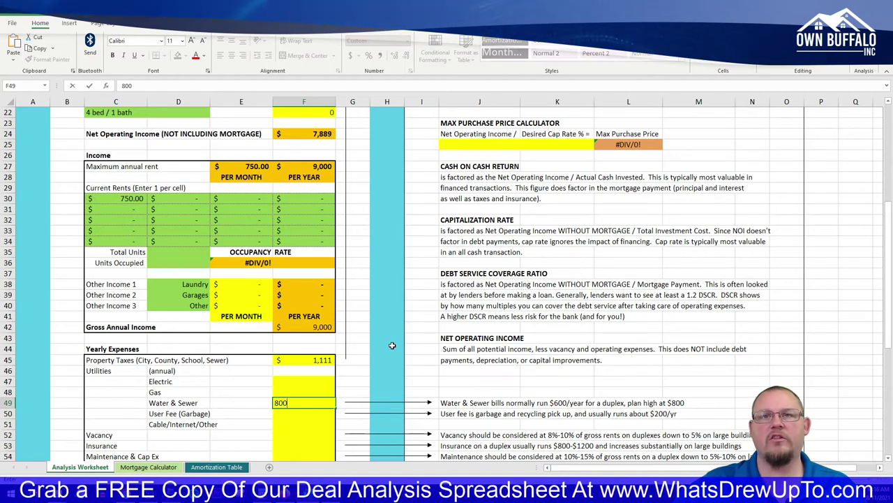
click(450, 403)
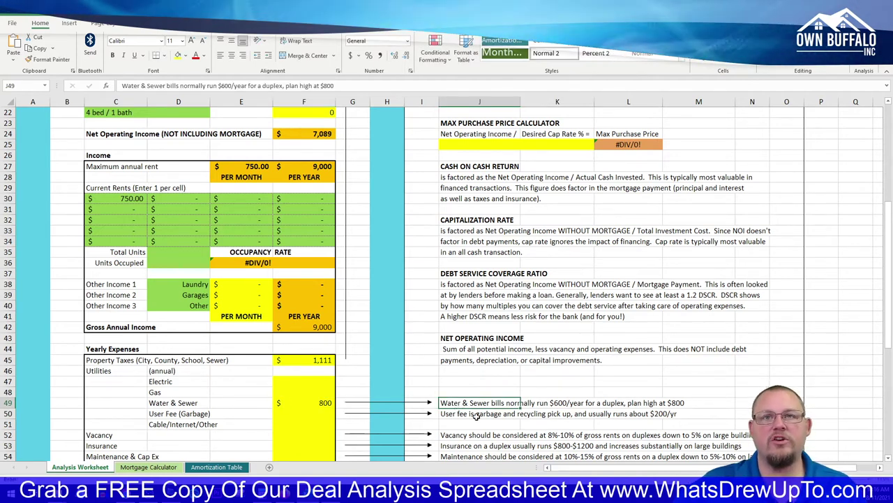
Enter a 200 garbage fee and 0 for cable, electric and gas
scroll(520, 349, down, 4)
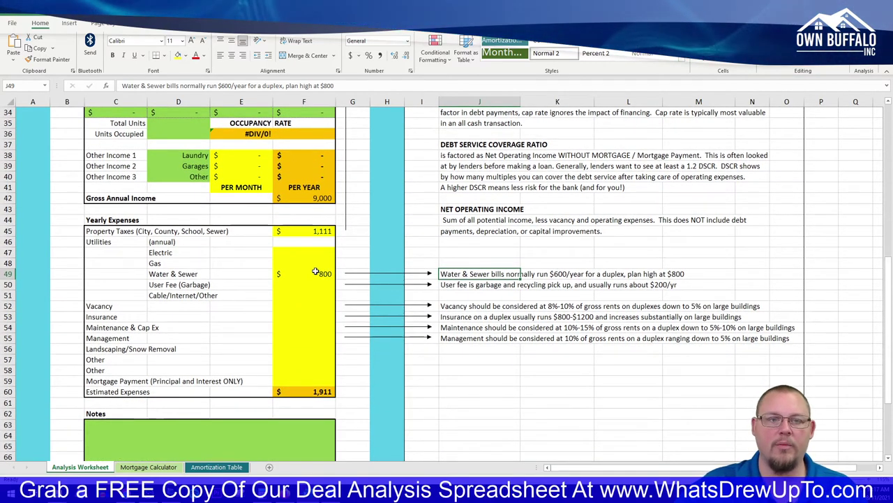
click(320, 284)
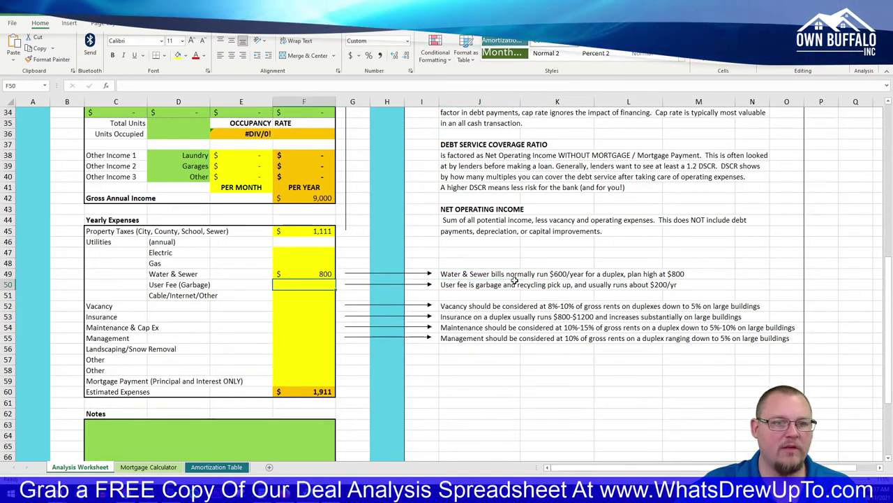
text(200)
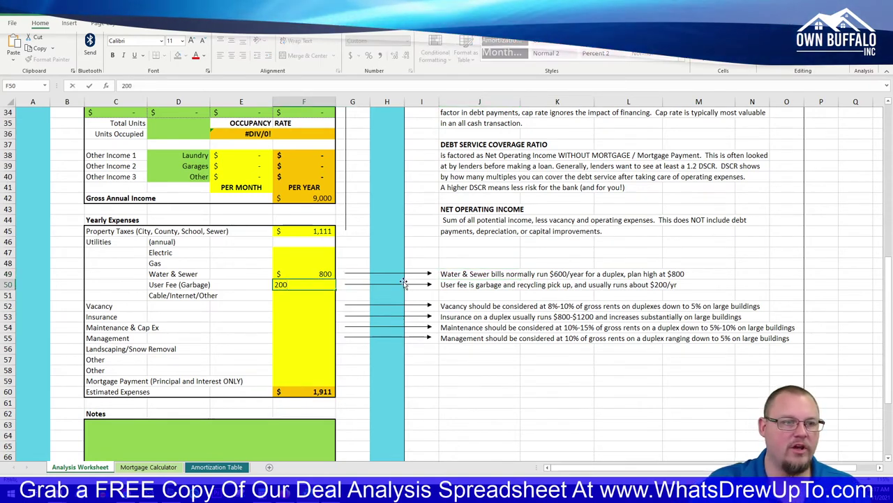
key(Return)
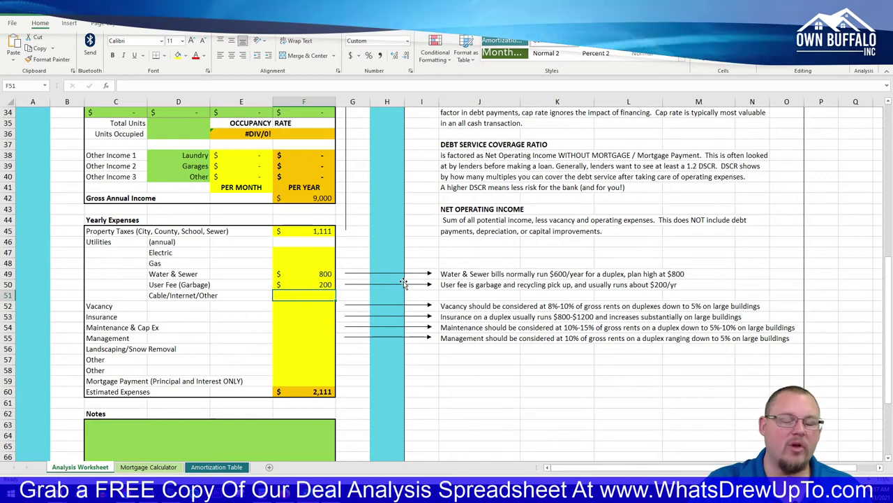
text(0)
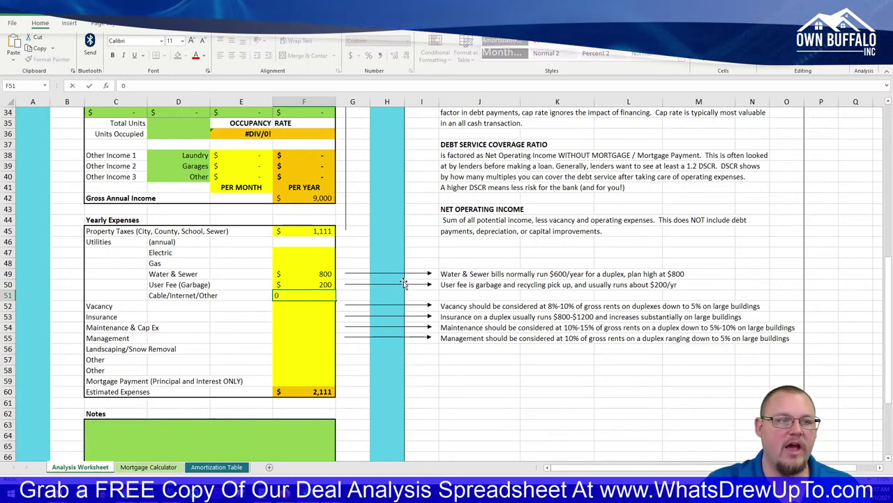
key(Up)
key(Up)
key(Up)
key(Up)
text(0)
key(Return)
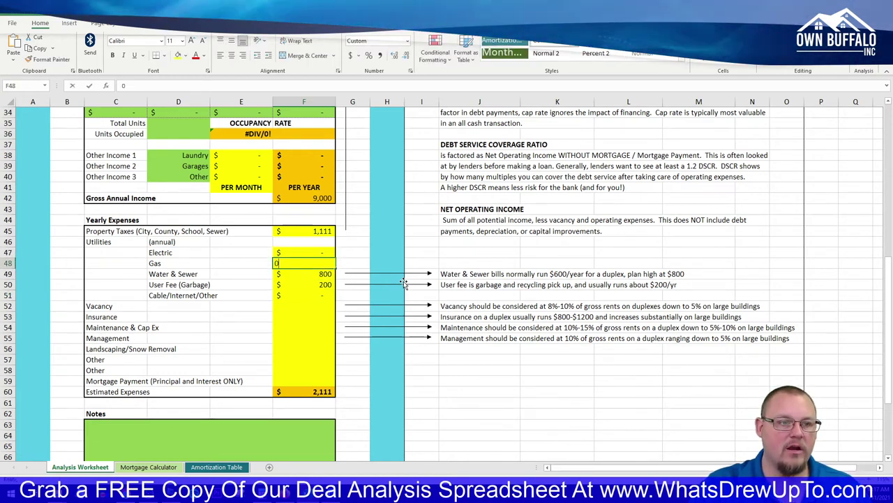
text(0)
key(Return)
key(Down)
key(Down)
key(Down)
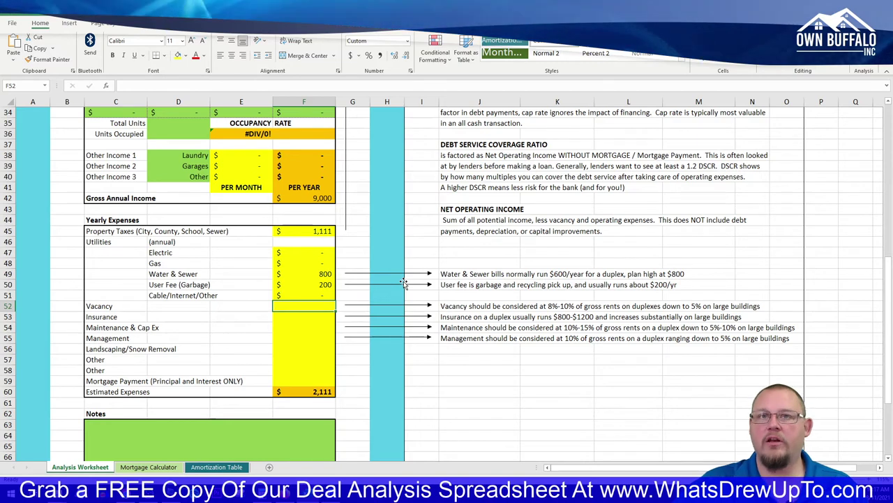
scroll(299, 277, up, 2)
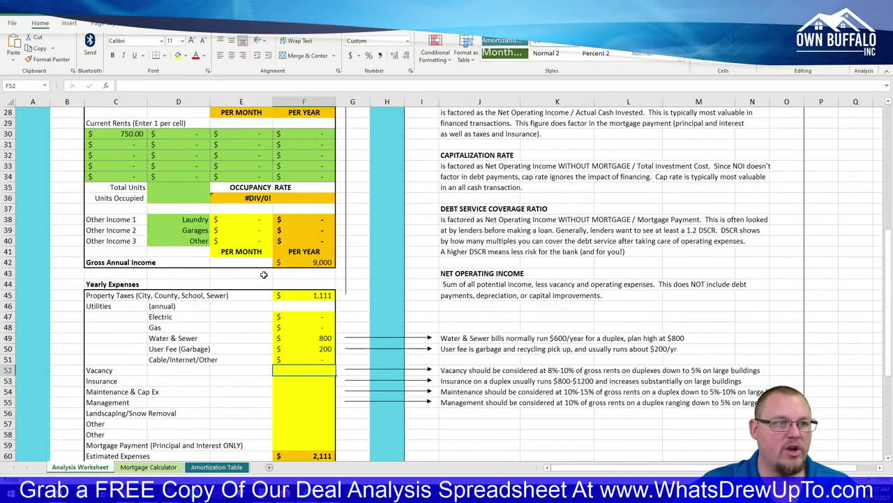
click(121, 134)
drag(305, 135, 306, 174)
click(357, 198)
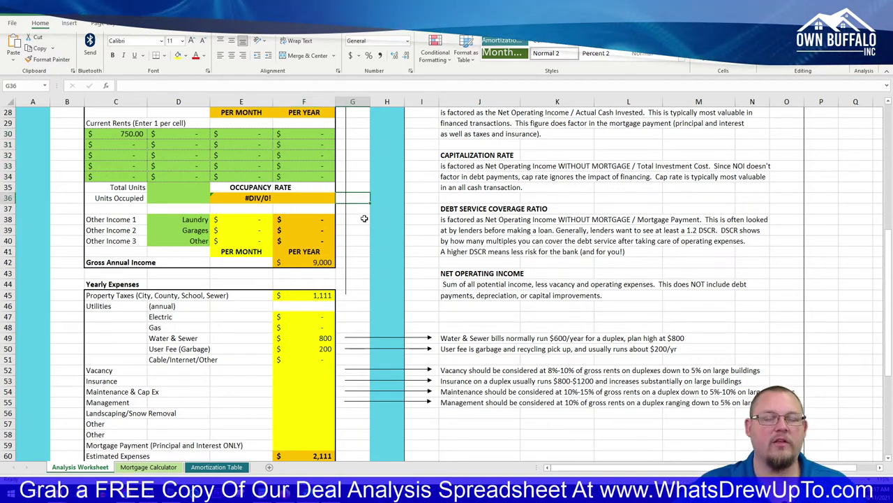
click(298, 373)
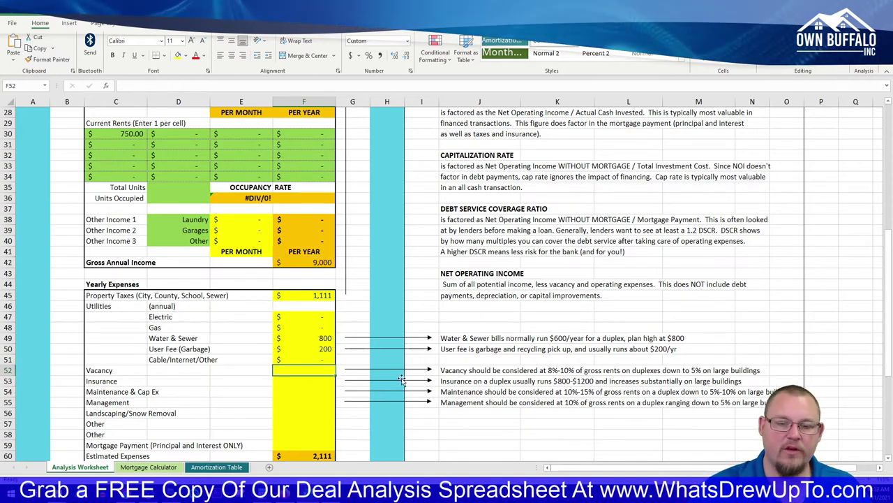
Enter expenses of 900 vacancy, 1,000 insurance, 900 maintenance/capex and 900 management
text(900)
key(Return)
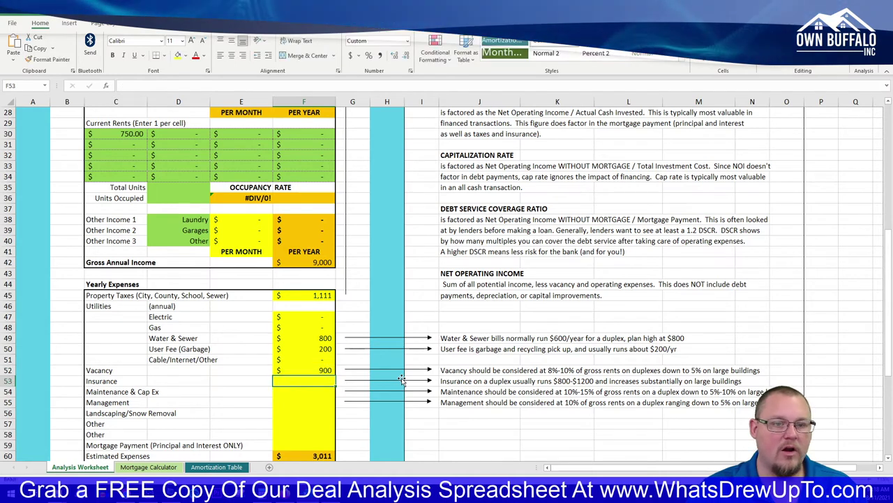
text(0)
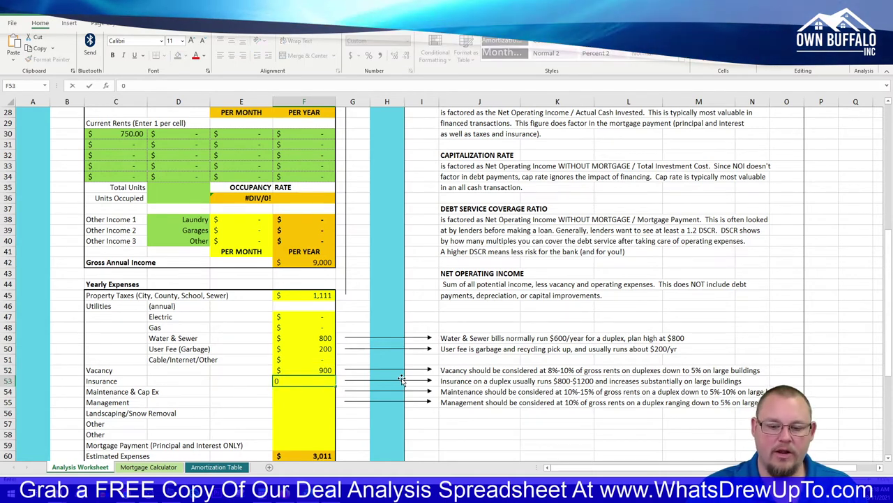
text(000)
key(Return)
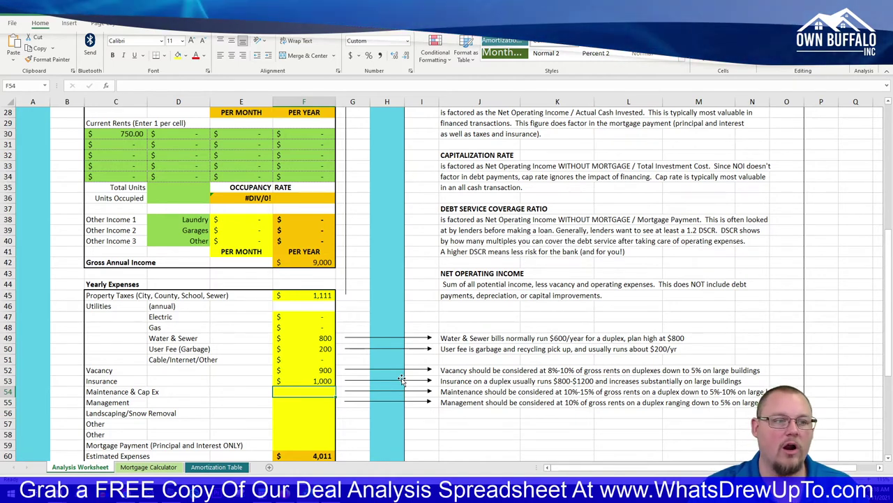
text(900)
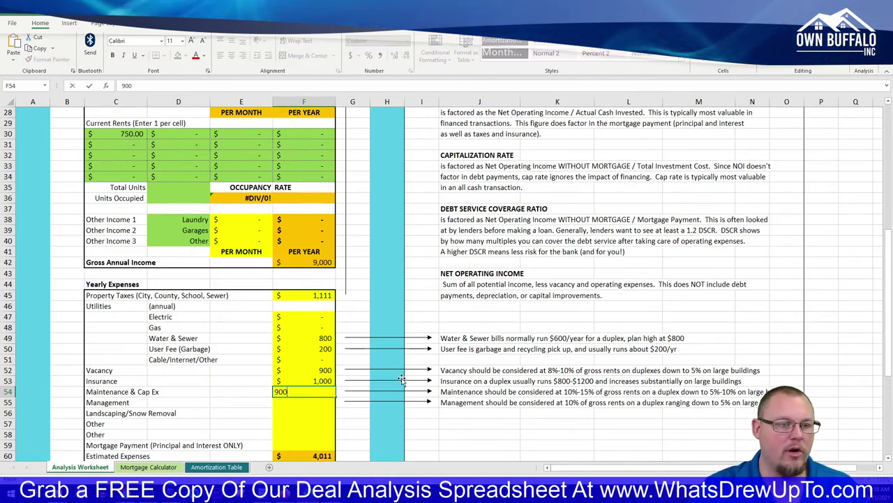
key(Return)
text(9)
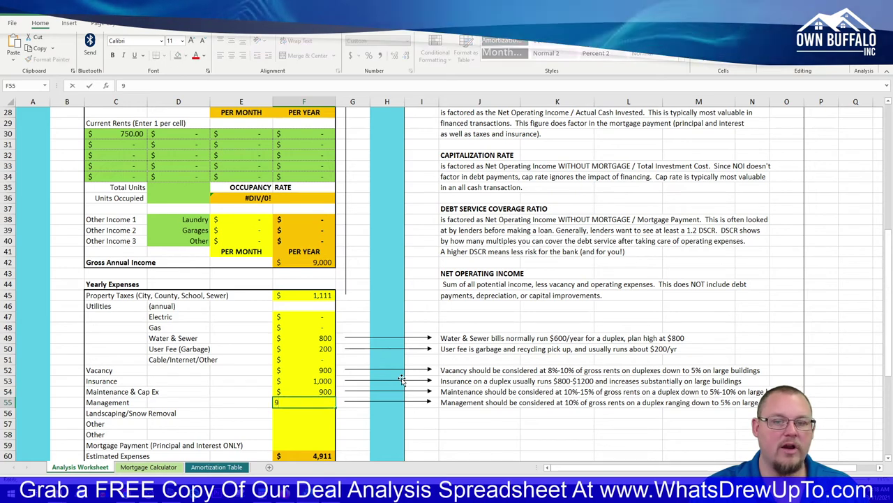
text(00)
key(Return)
Enter 360 for Landscaping/Snow Removal in F56, bringing Estimated Expenses to 6,171
key(Up)
key(Up)
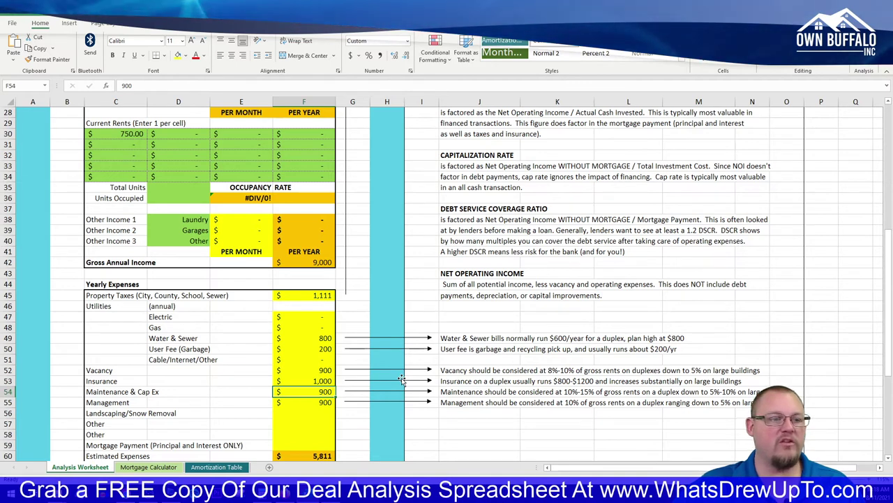
key(Down)
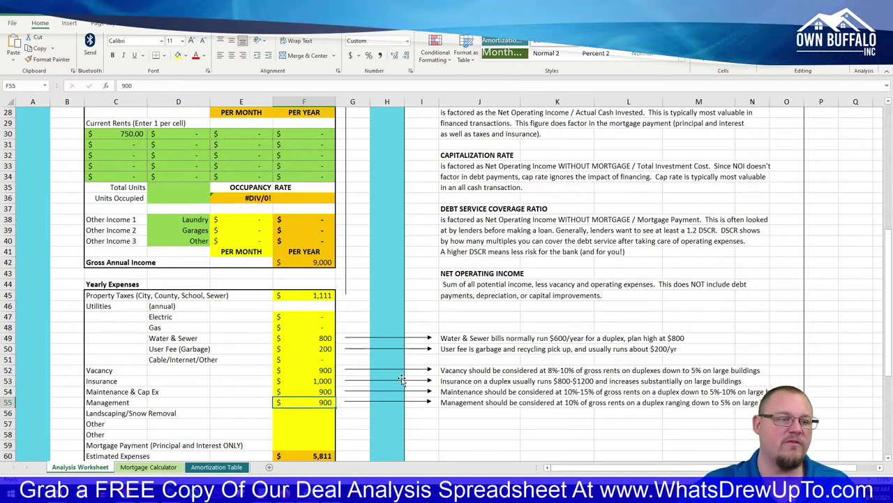
key(Return)
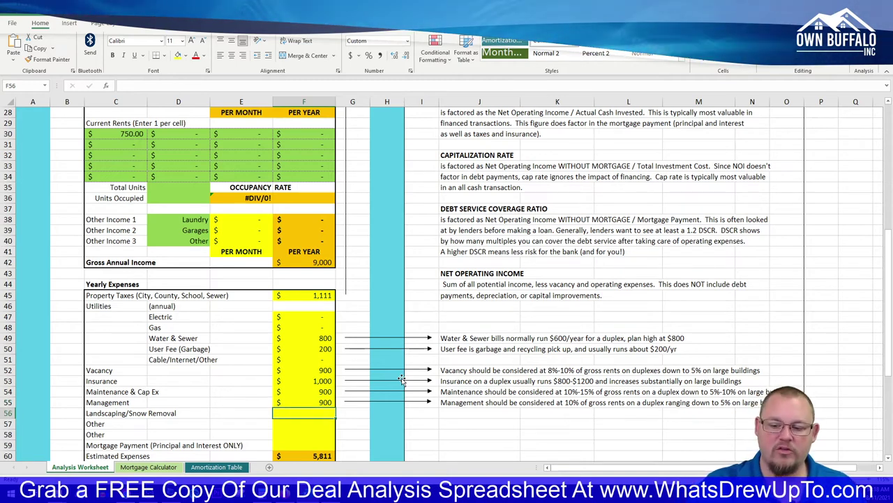
text(360)
key(Return)
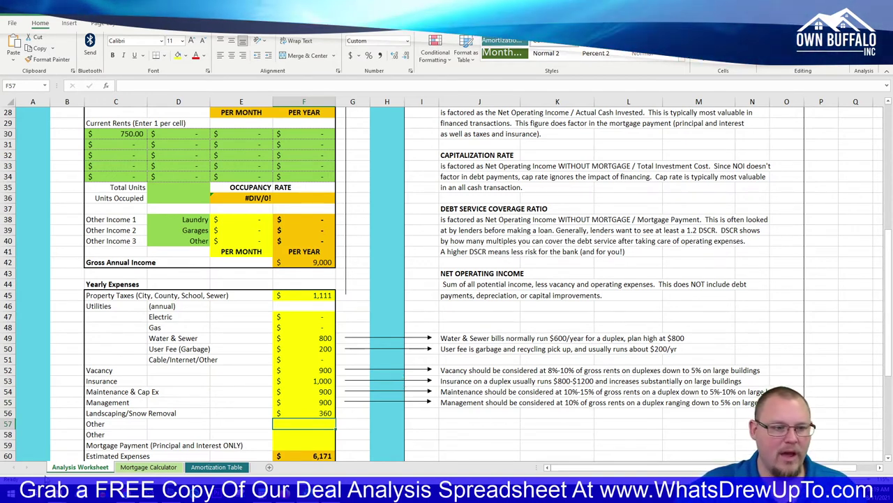
Check 360 ÷ 30 in Calculator, then enter 0 in the Other expense rows
key(Escape)
text(360+30)
key(Return)
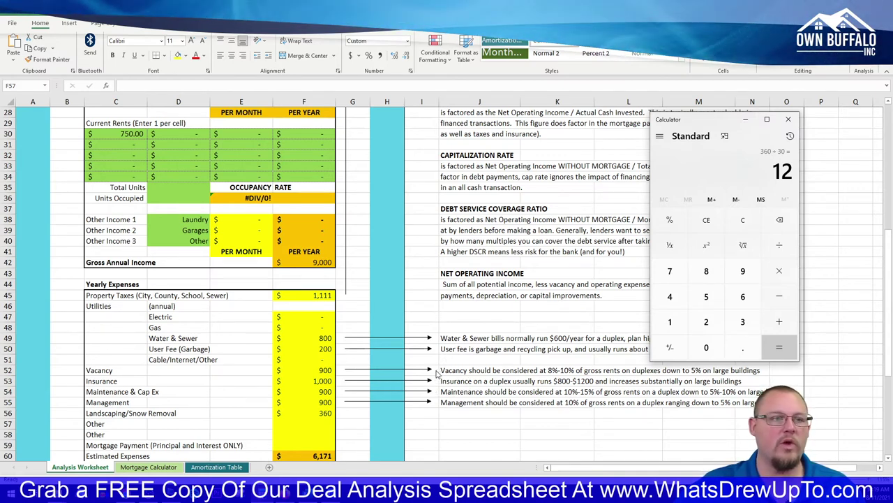
key(alt+Tab)
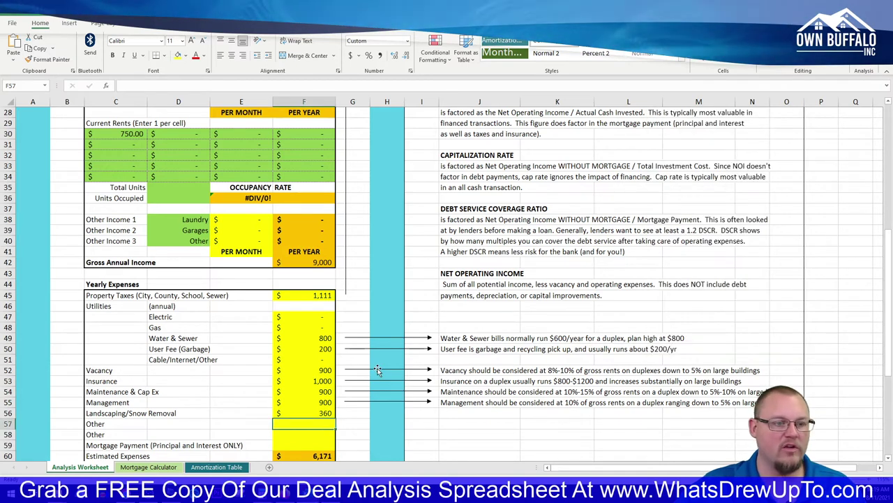
text(0)
key(Return)
text(0)
key(Return)
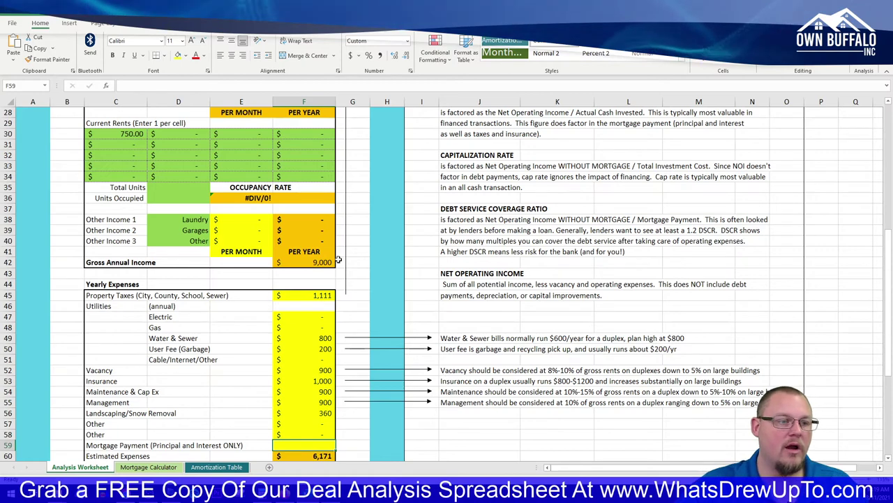
scroll(238, 300, down, 2)
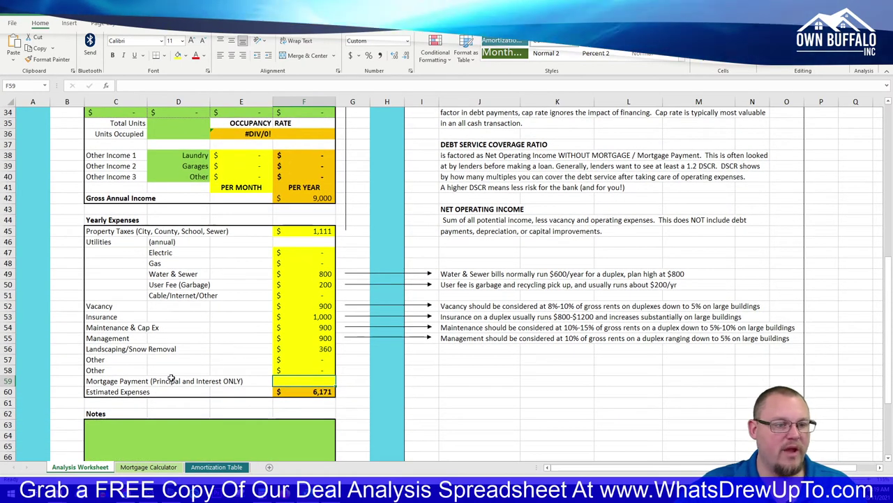
On the Mortgage Calculator, set the purchase price to 120,000 and the interest rate to 4%
click(150, 467)
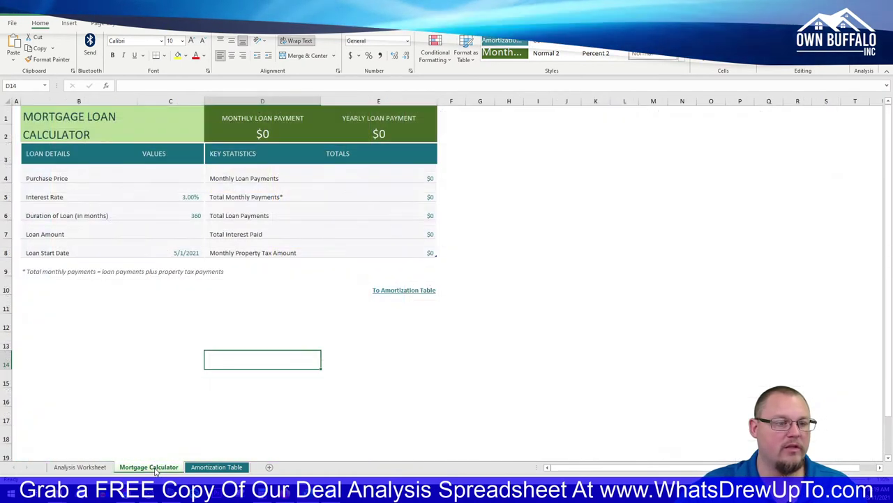
click(150, 173)
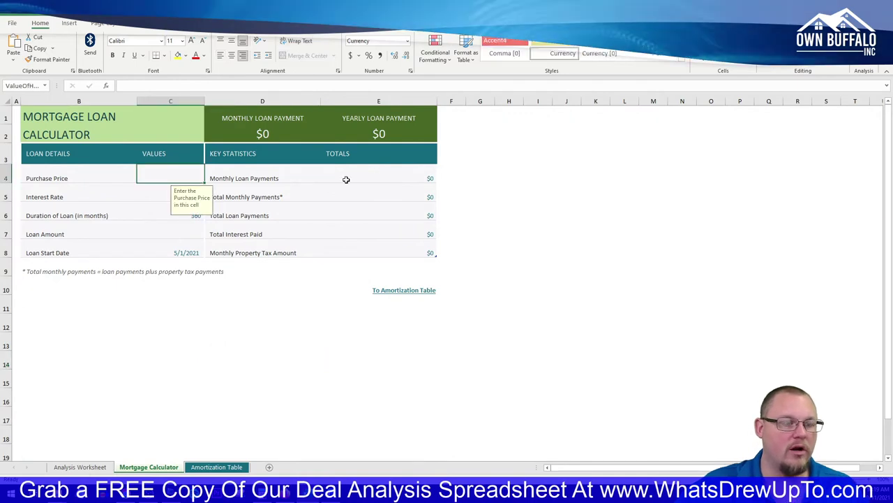
text(120000)
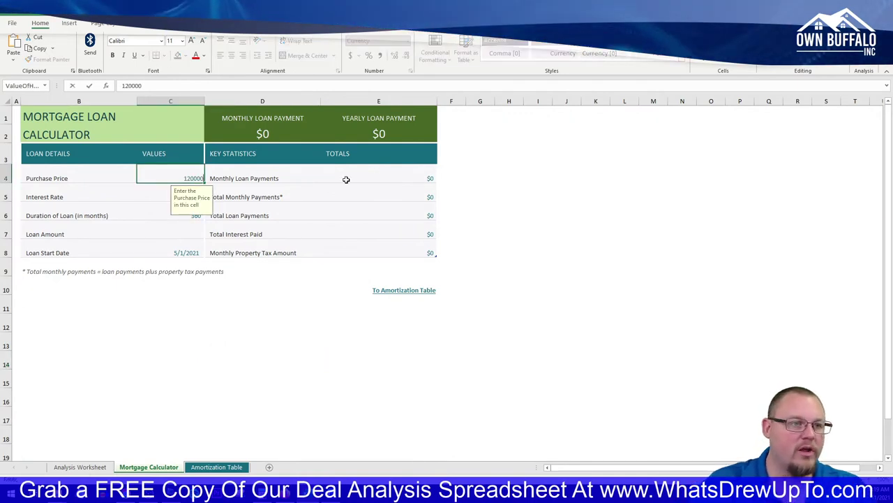
key(Return)
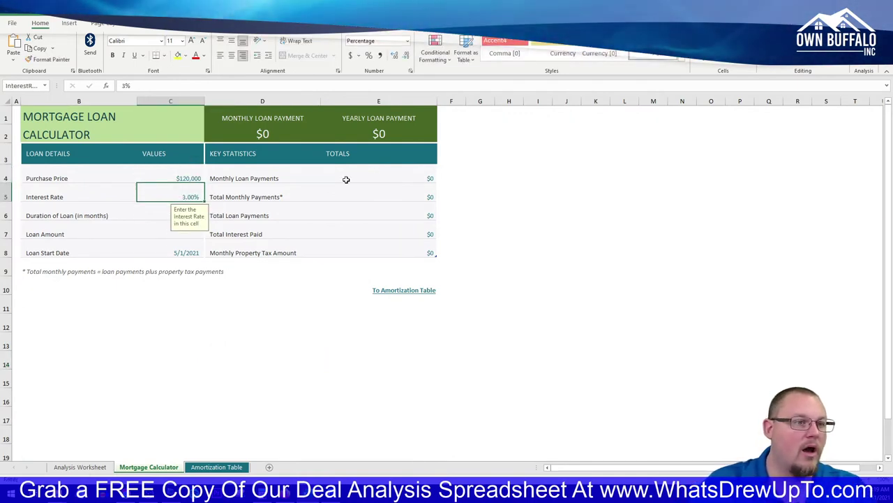
key(Return)
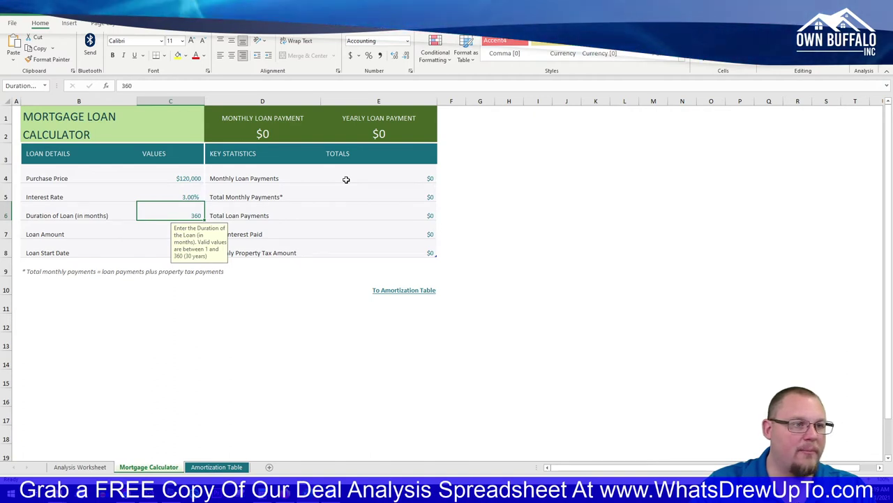
key(Up)
text(4)
key(Return)
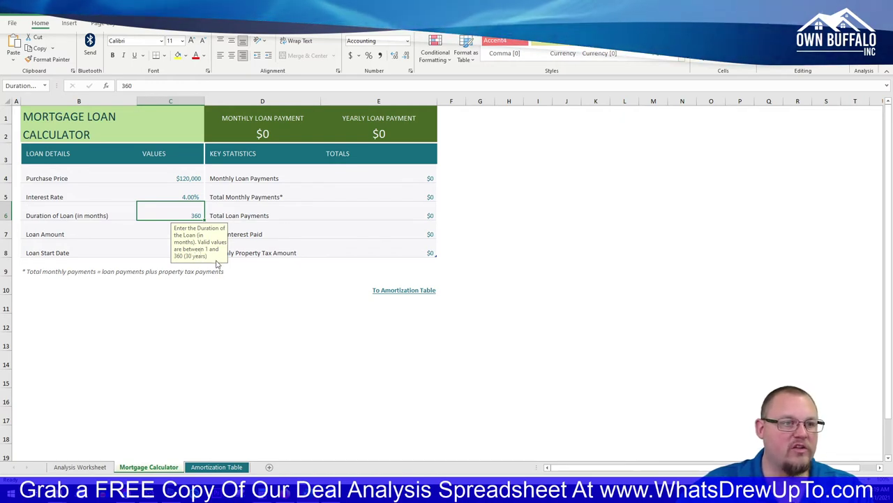
Work out a 20% down payment of 24,000 and enter the resulting $96,000 loan amount
click(222, 316)
click(168, 238)
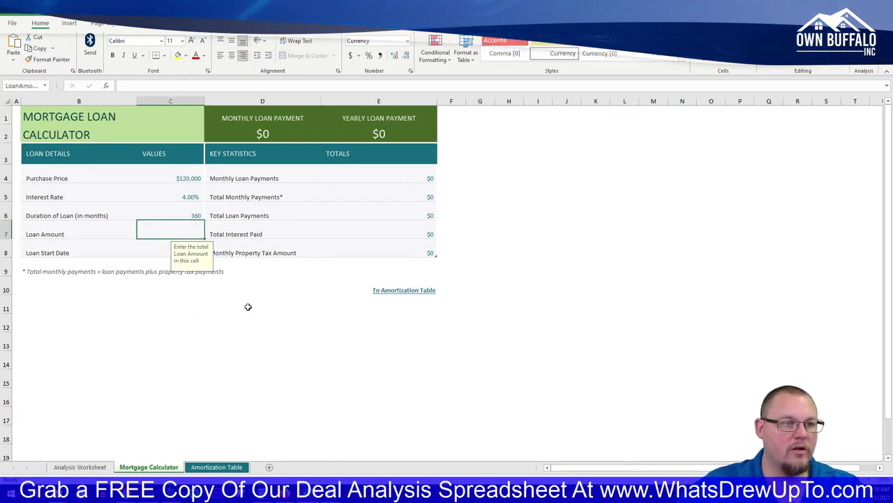
click(259, 335)
key(XF86Calculator)
key(Escape)
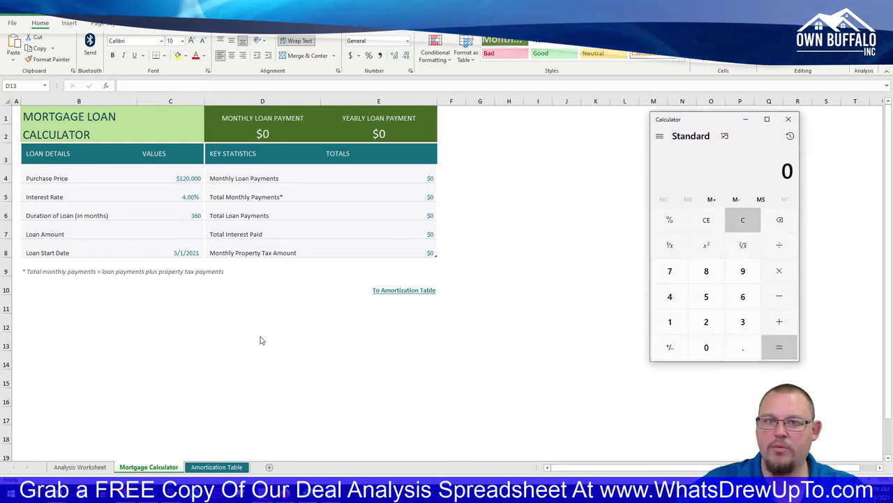
text(120000 × 0.2)
key(Return)
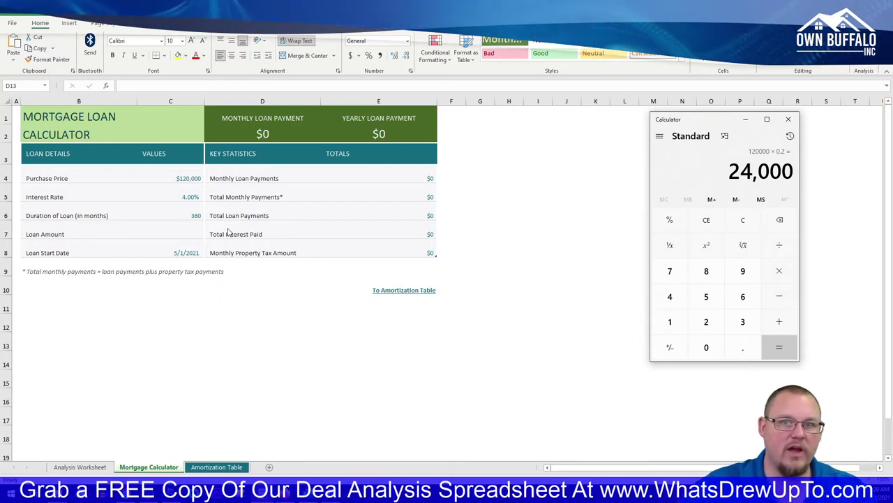
text(120000 - 24000)
key(Return)
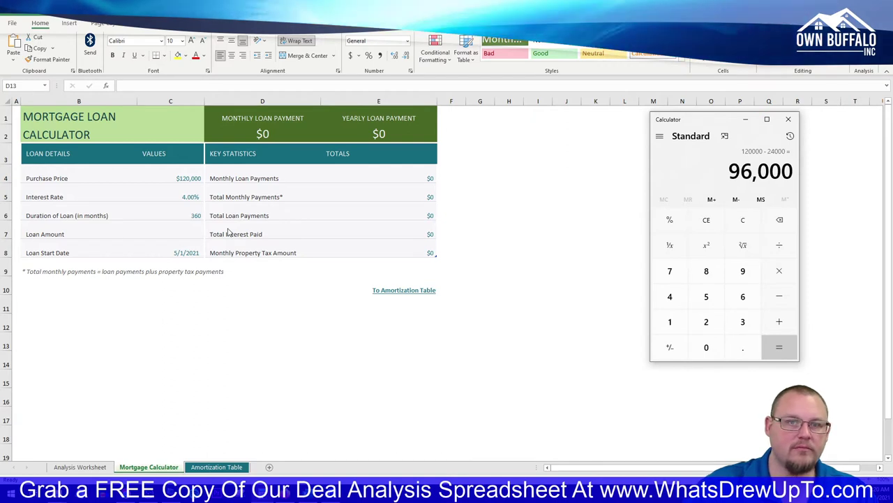
click(178, 232)
text(960)
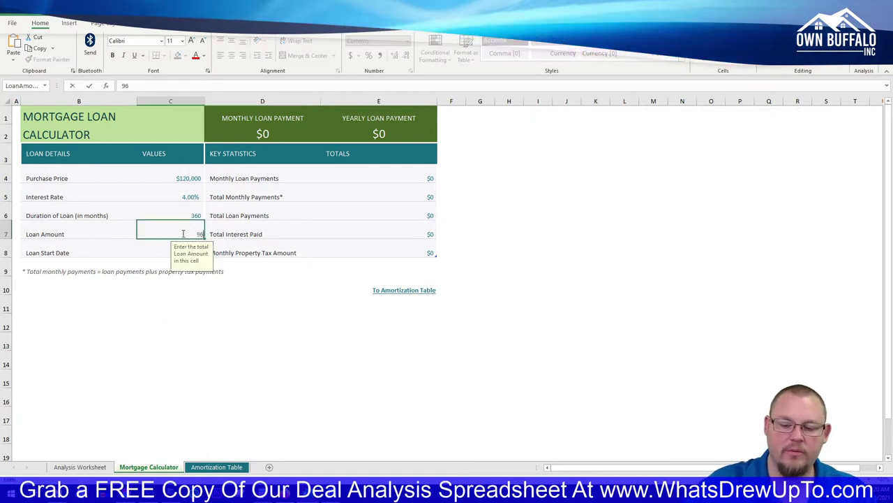
key(Return)
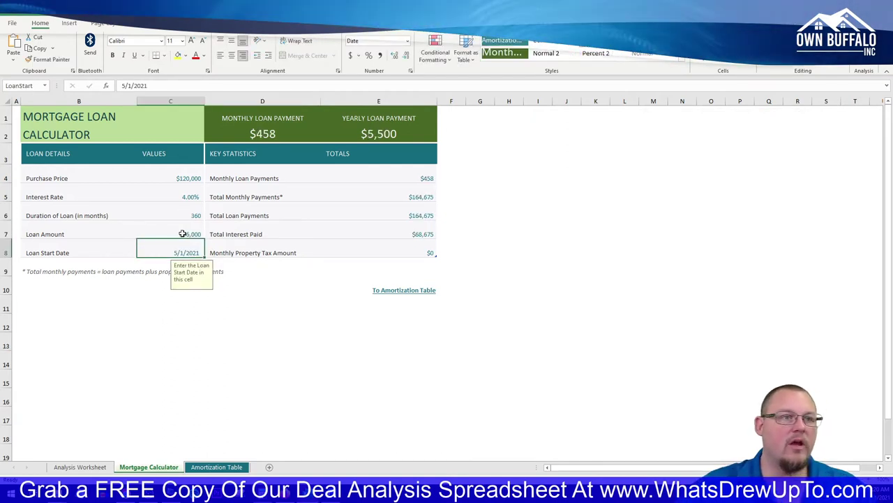
Set the loan start date to 9/1/2021
click(290, 300)
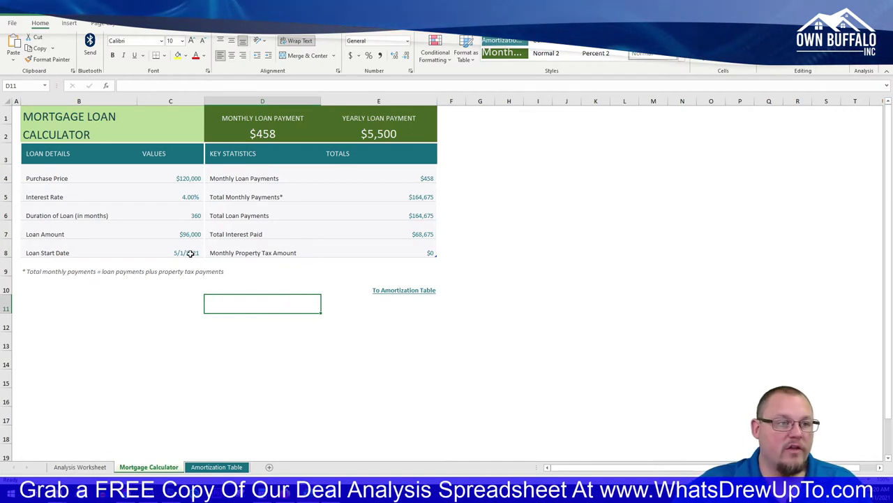
click(190, 254)
key(BackSpace)
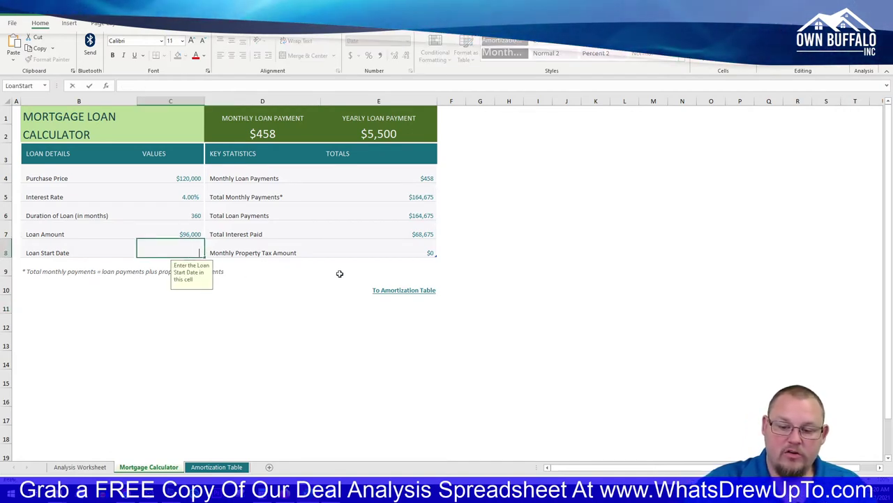
text(9/)
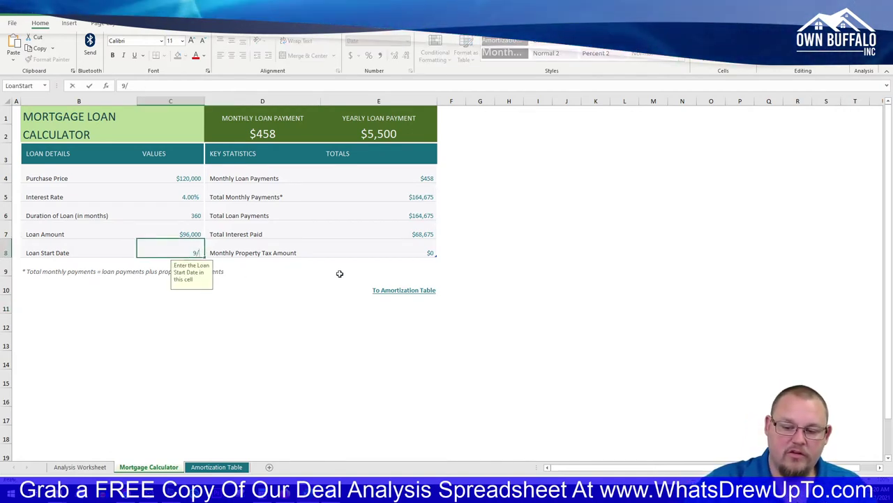
text(1/2021)
key(Return)
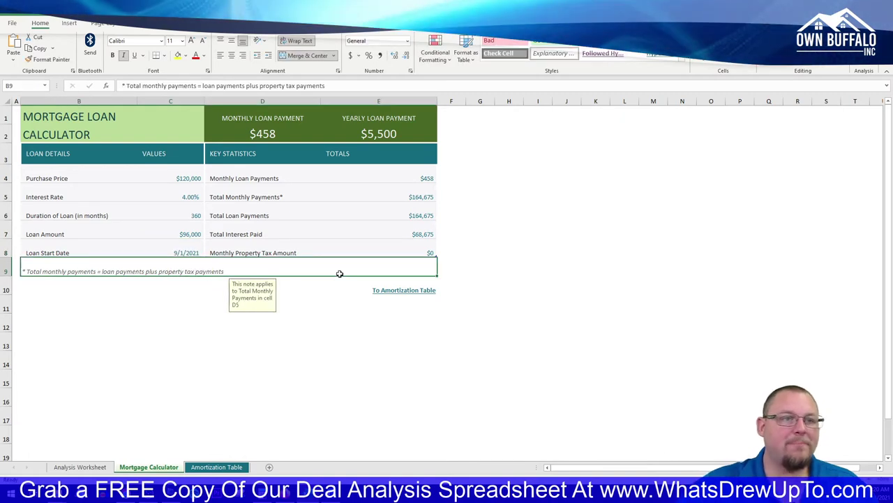
Inspect the monthly payment, total payments, total interest and property tax formulas
click(433, 178)
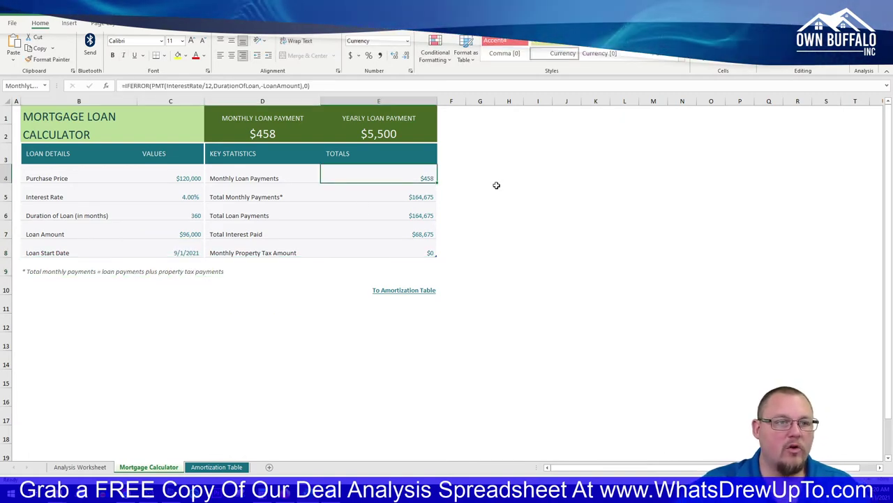
click(433, 199)
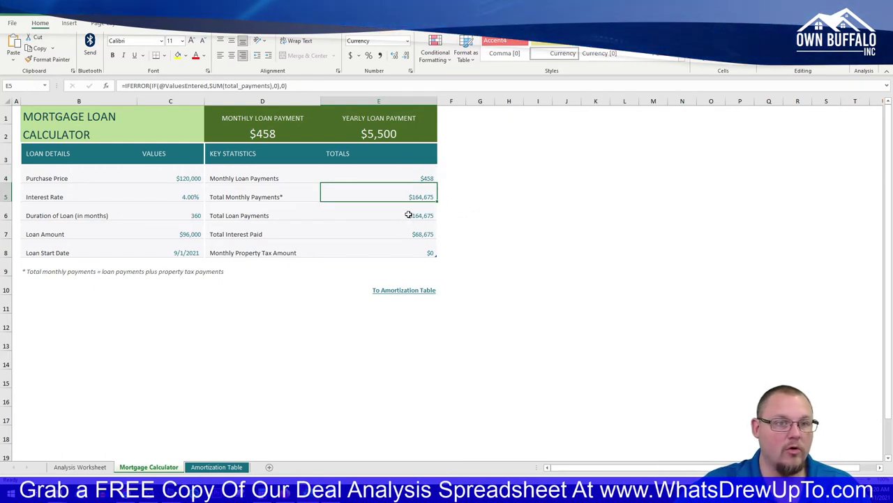
click(426, 234)
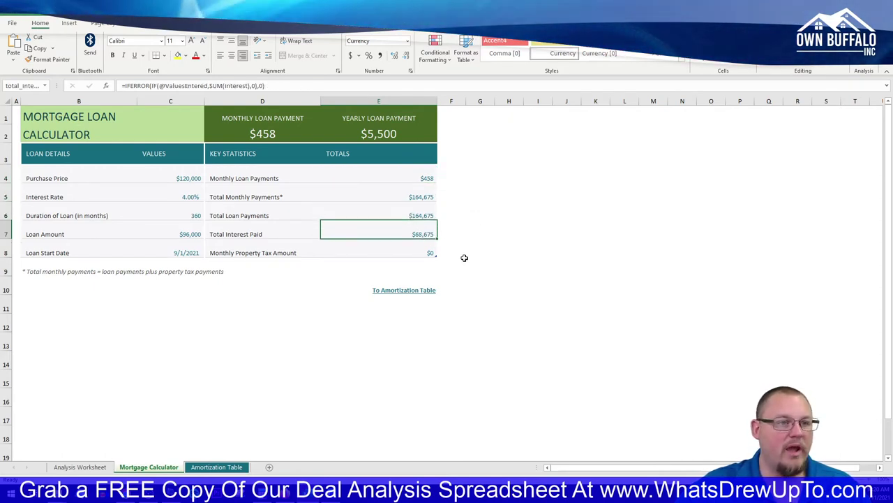
click(424, 252)
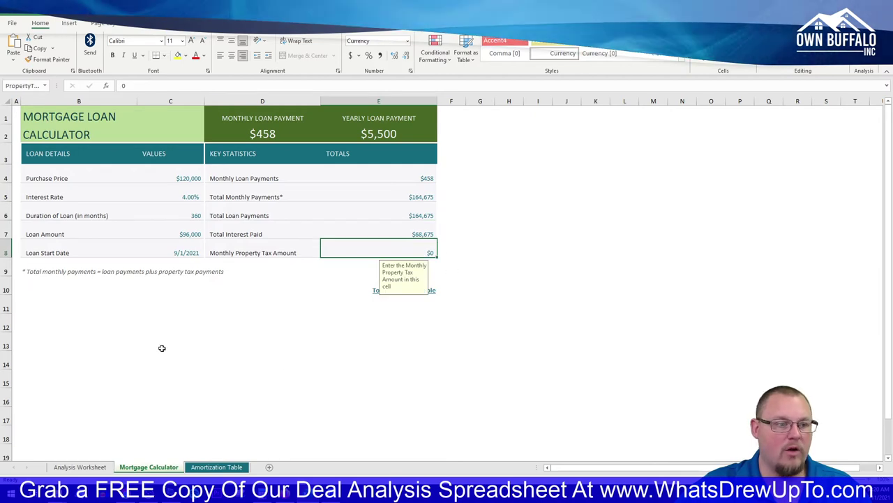
On the Analysis Worksheet, review the Property Taxes and Insurance amounts, selecting the 1,111 property tax
click(80, 467)
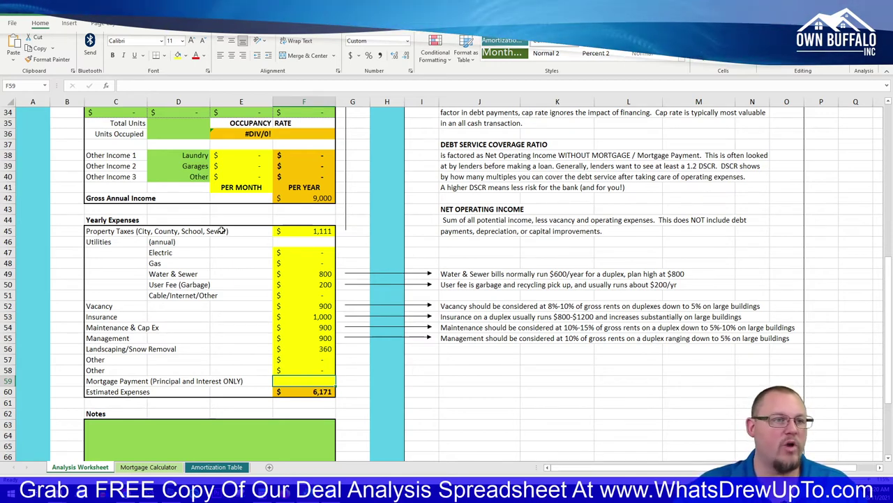
click(297, 232)
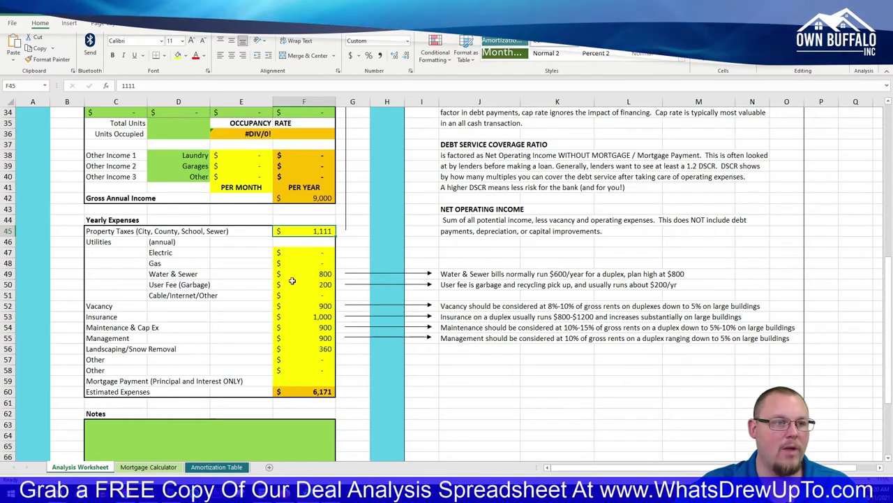
click(307, 316)
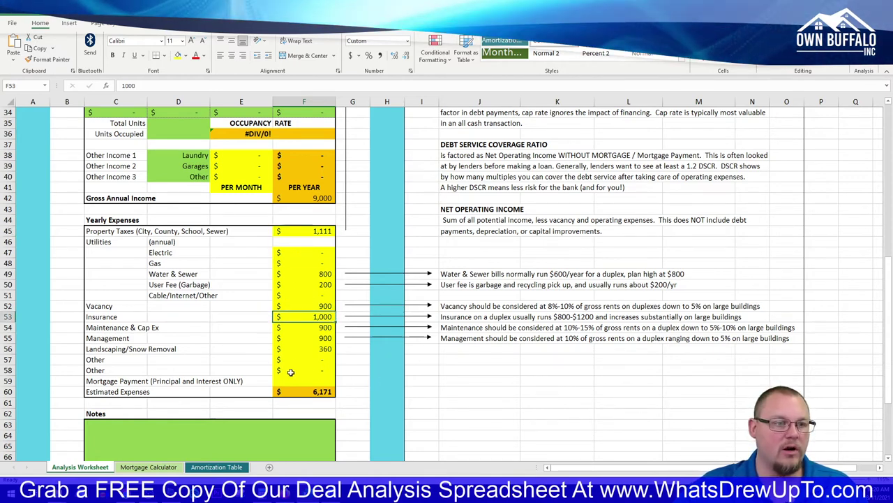
click(308, 233)
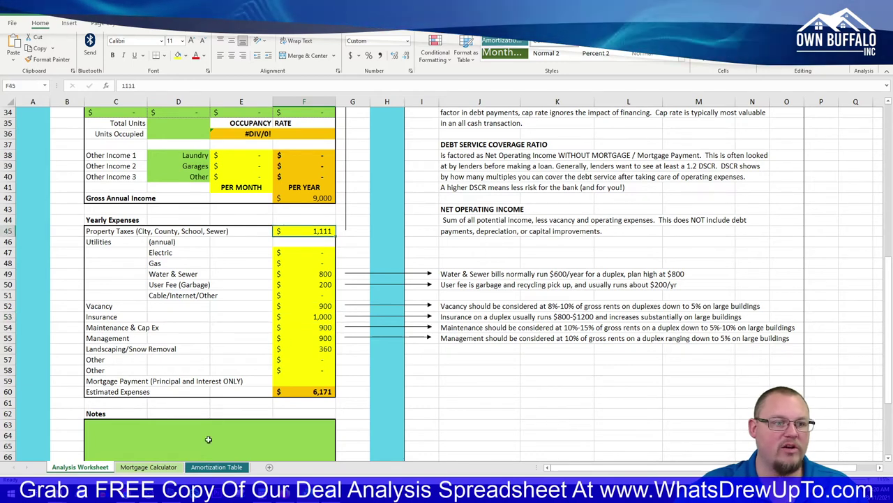
Divide the 1,111 yearly property tax by 12 in Calculator, getting 92.58
click(273, 493)
key(Escape)
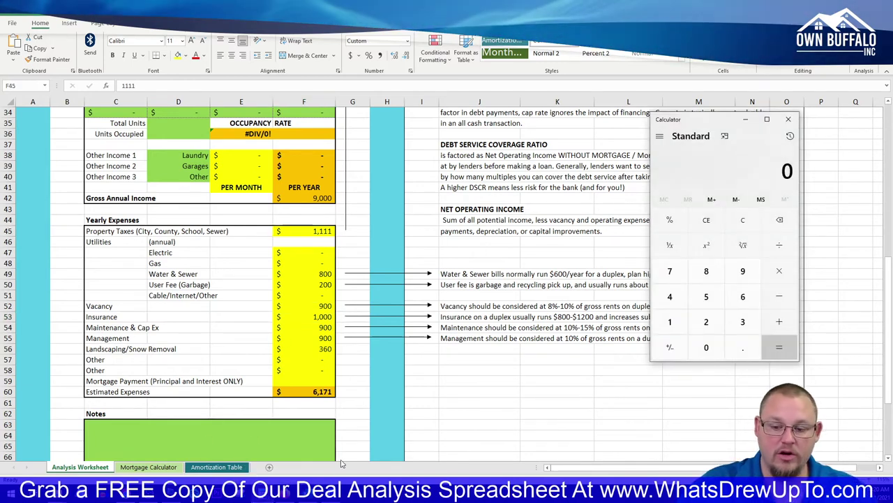
text(1111)
key(slash)
text(12)
key(Return)
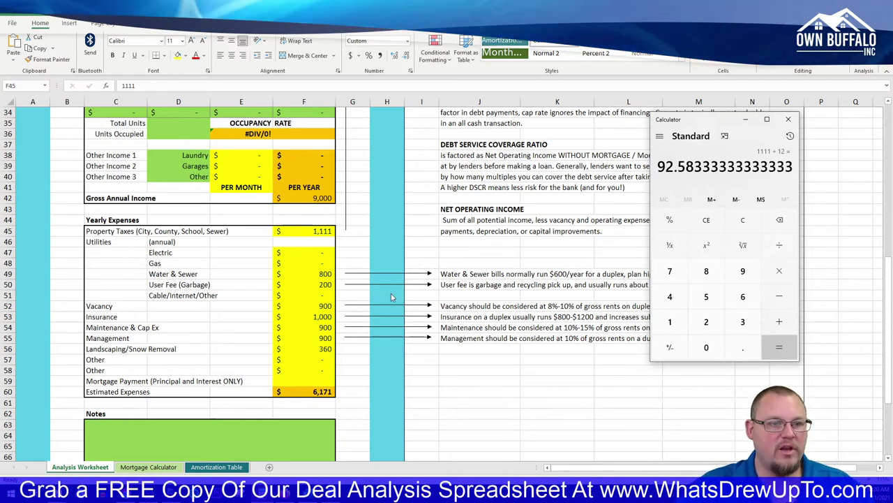
key(alt+Tab)
click(148, 466)
Enter 93 as the monthly property tax and review the yearly and monthly loan payments
click(423, 249)
text(93)
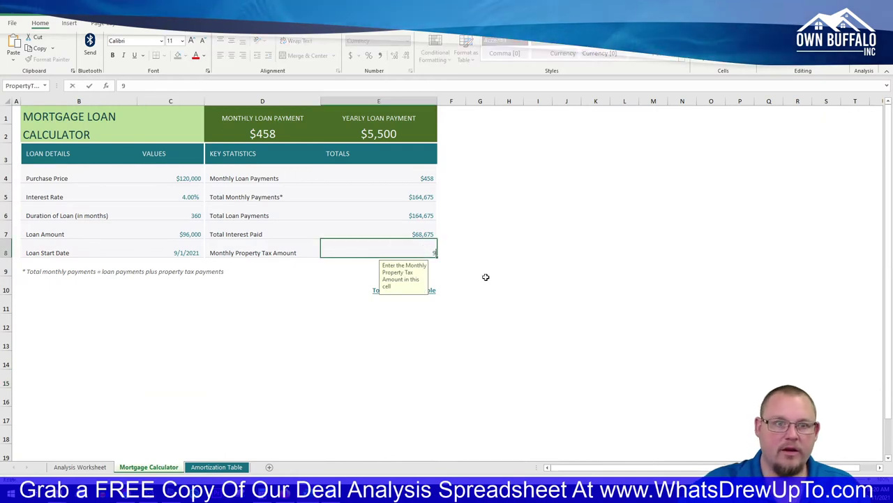
key(Return)
click(373, 133)
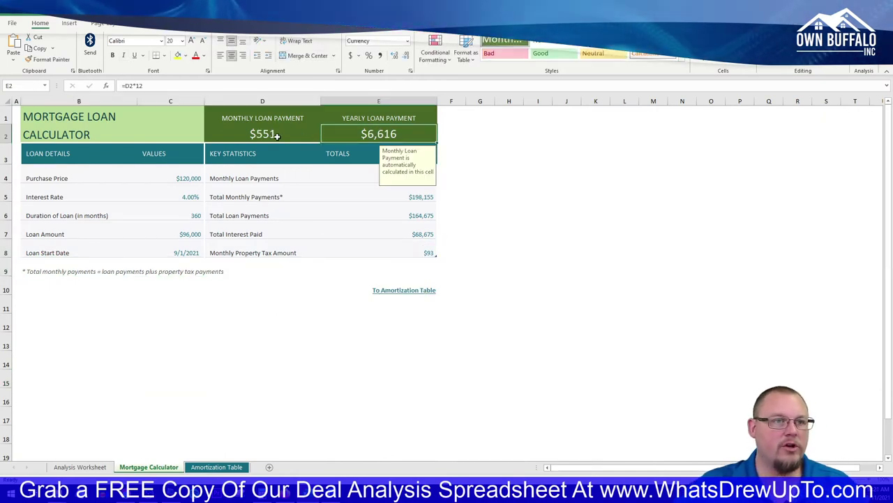
click(279, 133)
Clear the monthly property tax, check the yearly payment formula and preview the Amortization Table
click(430, 247)
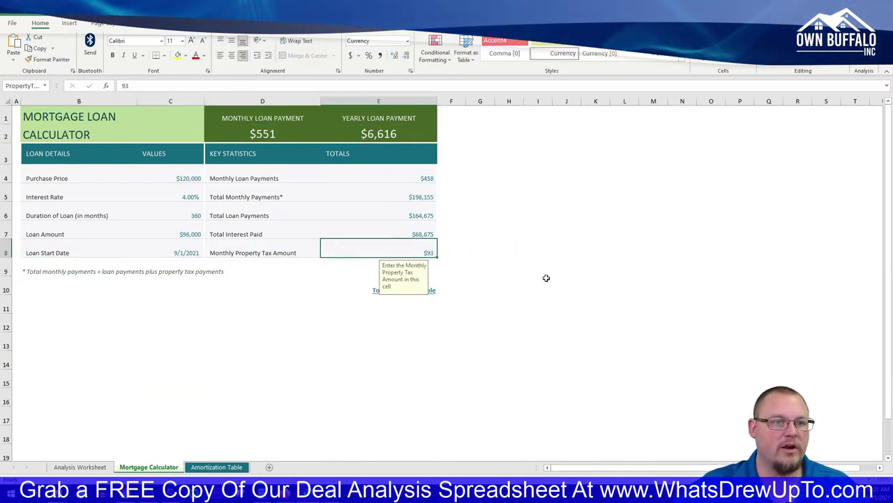
key(Delete)
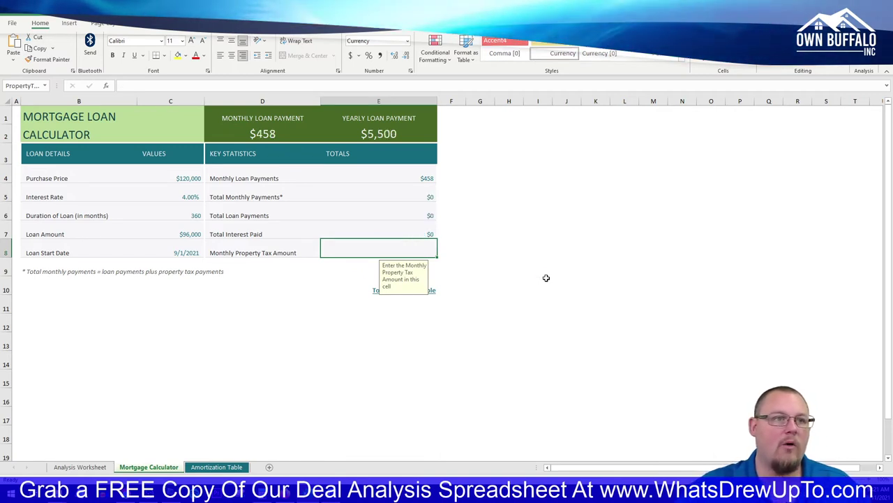
click(441, 250)
click(270, 322)
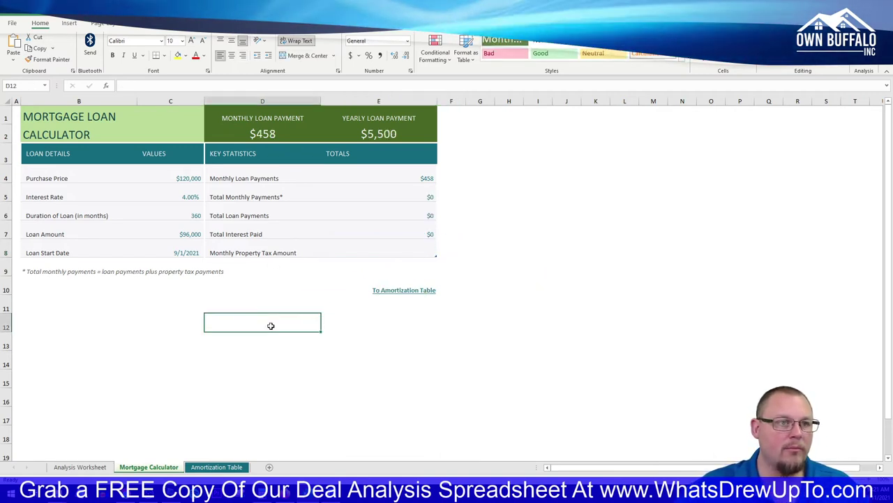
click(209, 336)
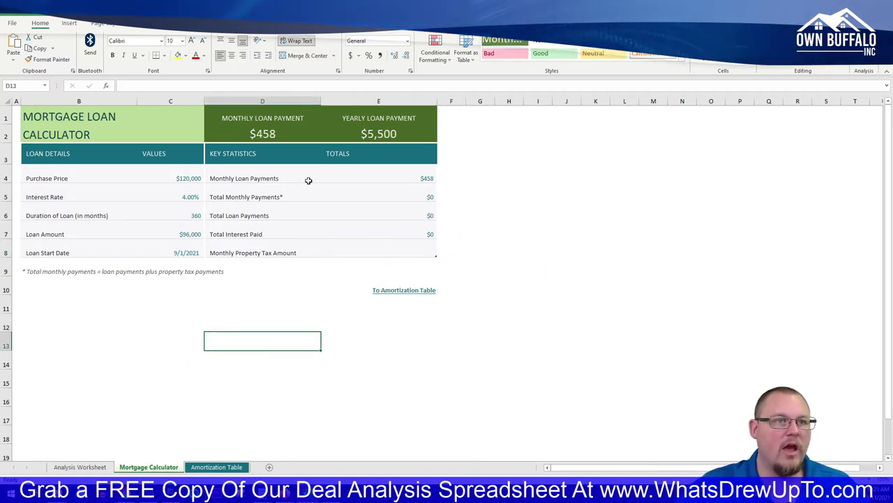
click(396, 131)
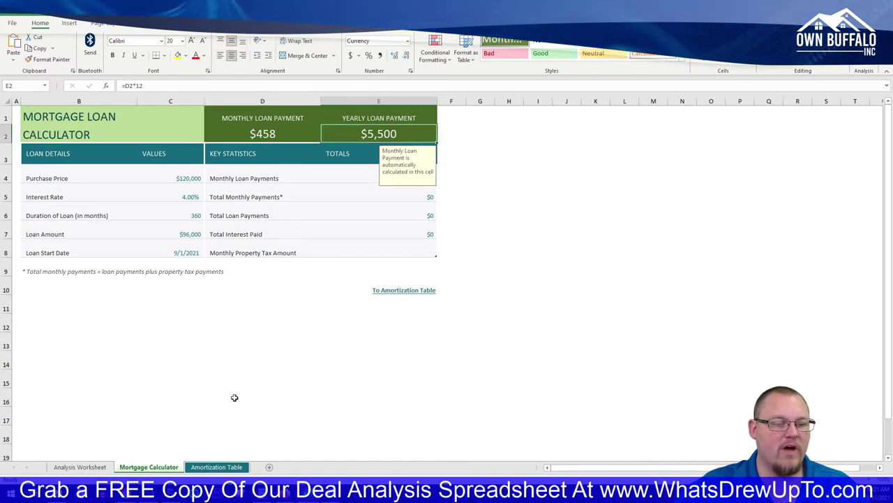
click(219, 467)
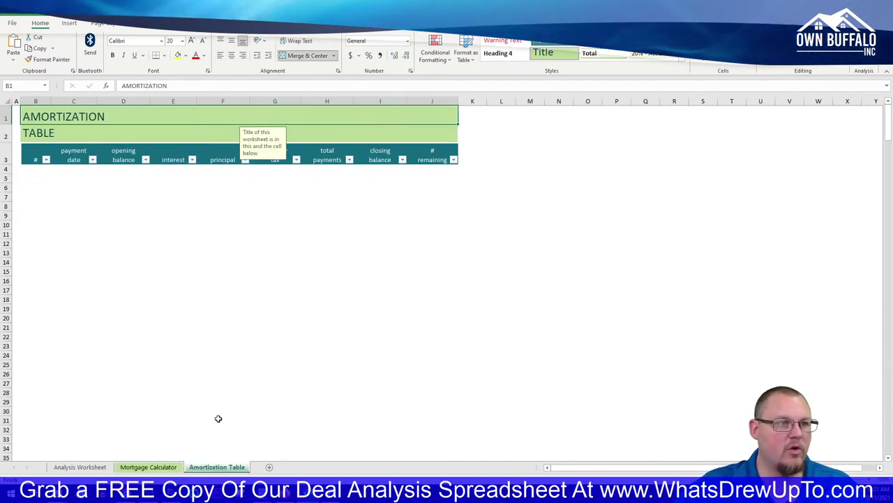
click(199, 337)
click(147, 466)
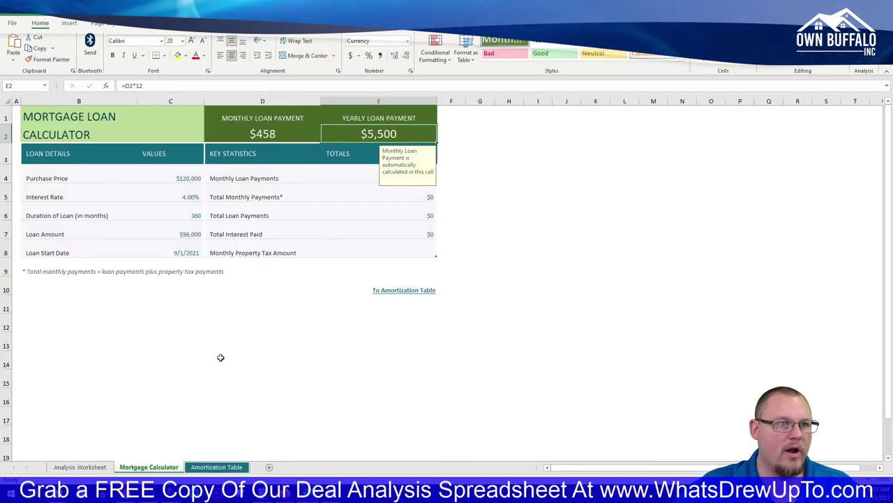
Set the monthly property tax to 0 and view the Amortization Table schedule
click(378, 255)
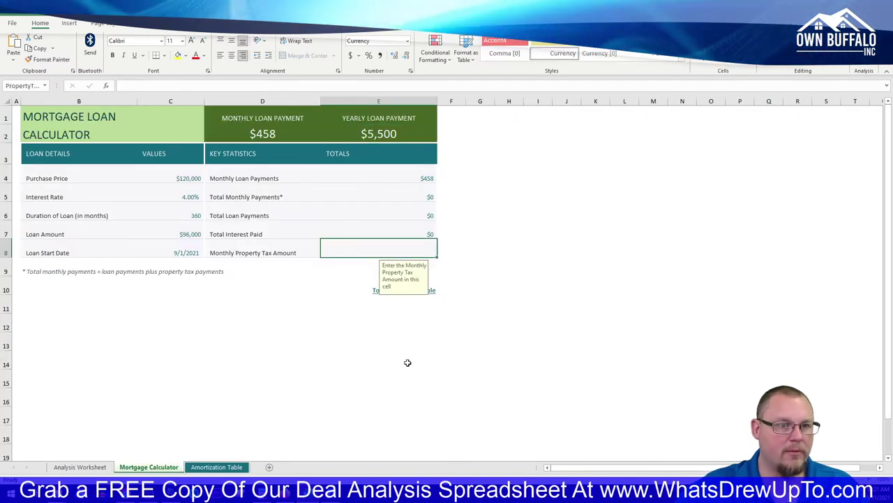
key(Left)
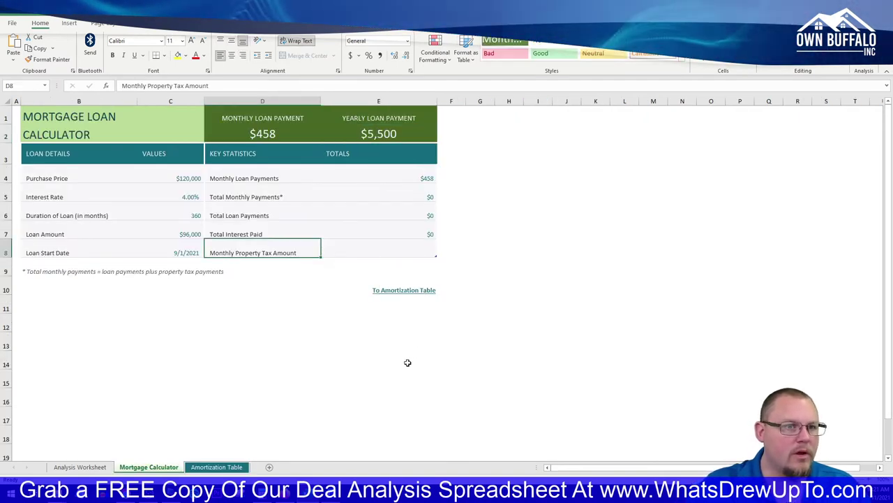
key(Left)
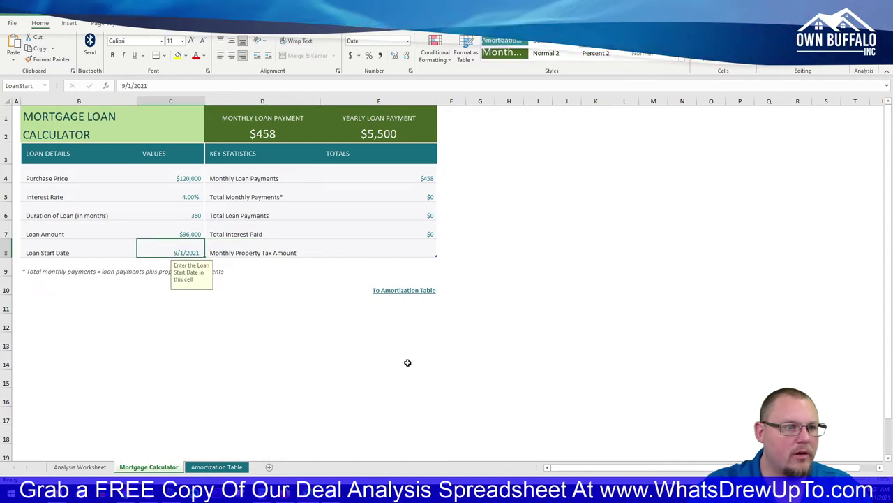
key(Right)
key(Right)
text(0)
key(Return)
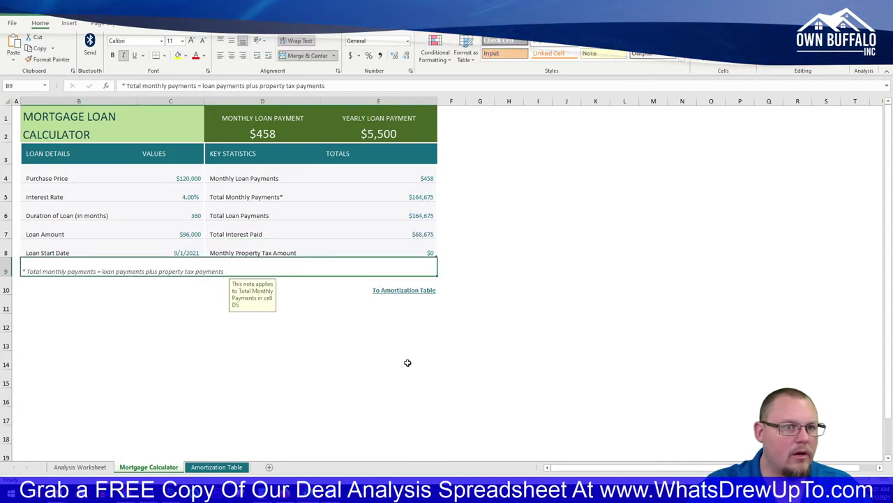
click(262, 346)
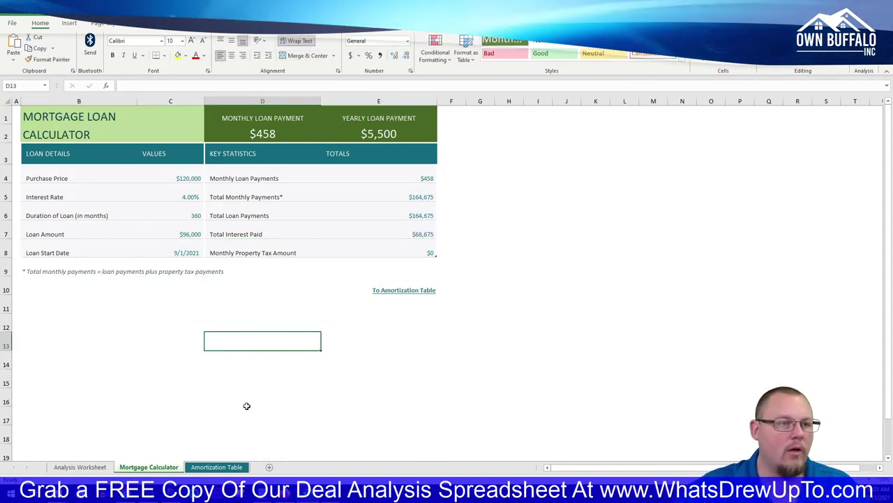
click(215, 465)
click(160, 468)
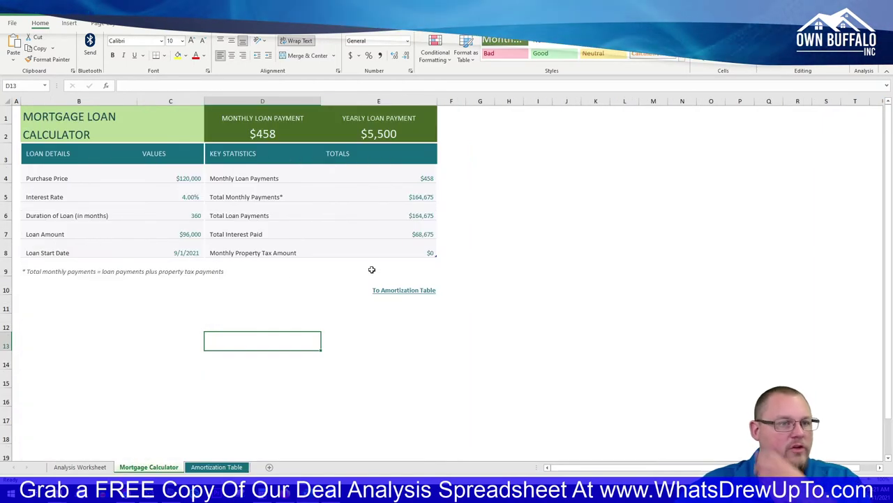
click(366, 243)
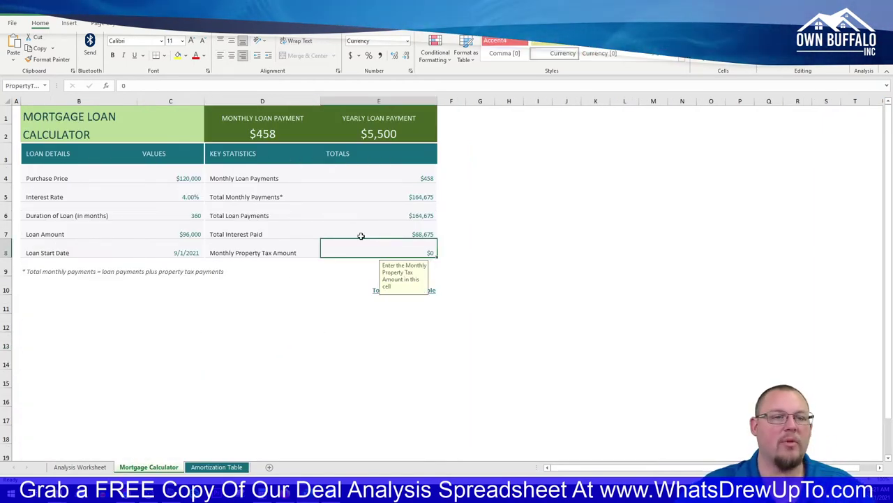
click(196, 467)
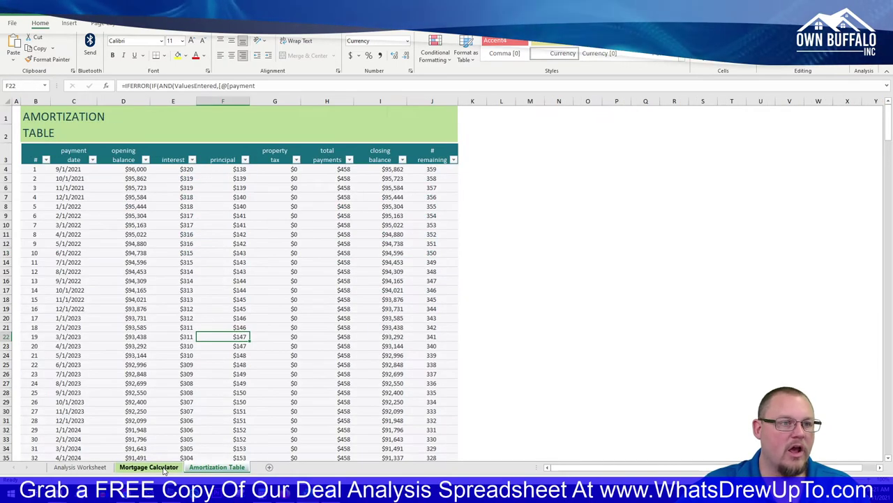
Scroll through the 360-payment schedule, then check the $5,500 yearly loan payment on the Mortgage Calculator
scroll(262, 294, down, 6)
scroll(261, 297, down, 20)
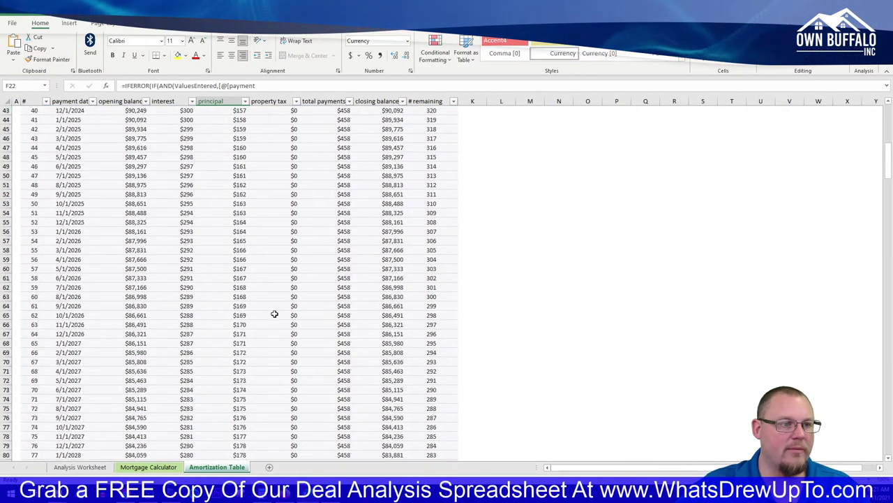
scroll(262, 329, down, 20)
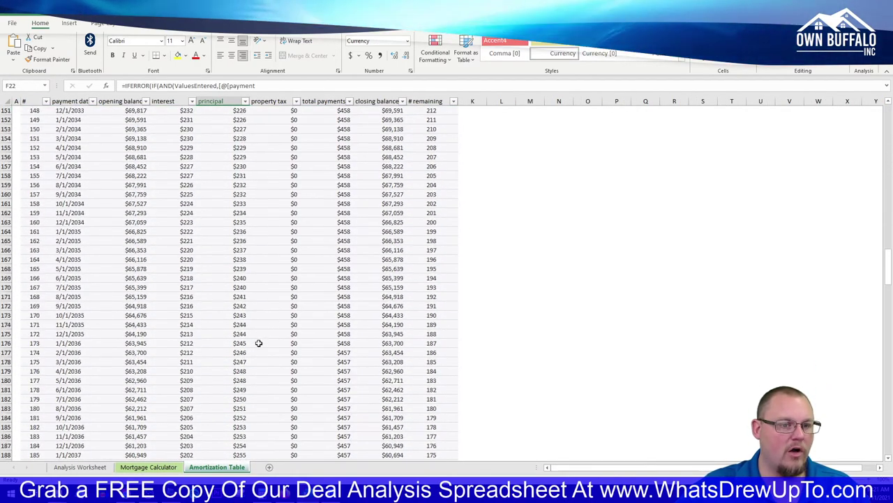
scroll(258, 344, up, 20)
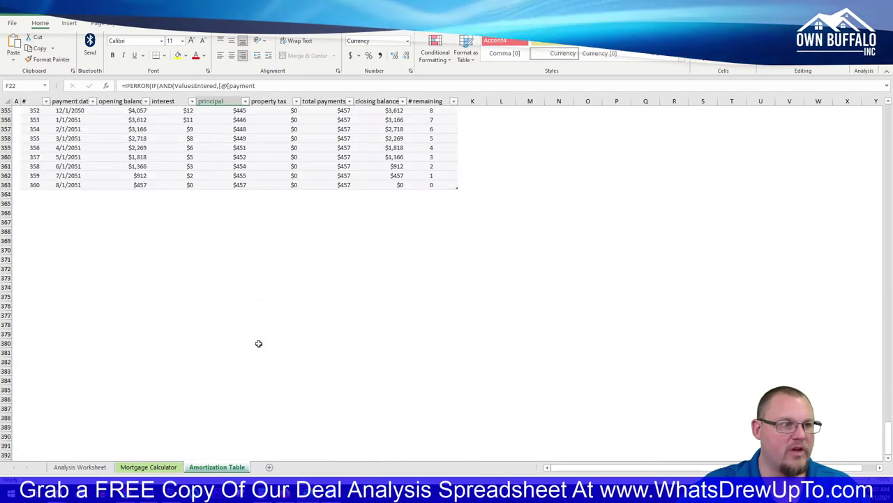
scroll(258, 343, up, 20)
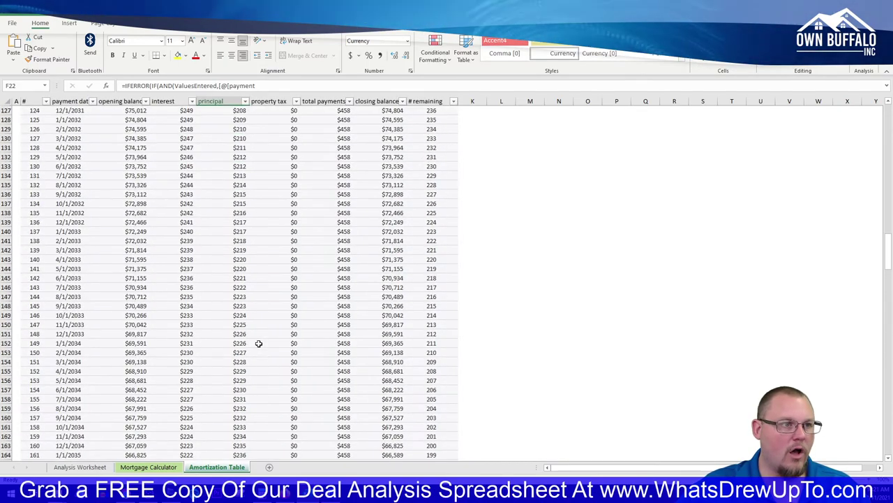
click(148, 466)
click(393, 136)
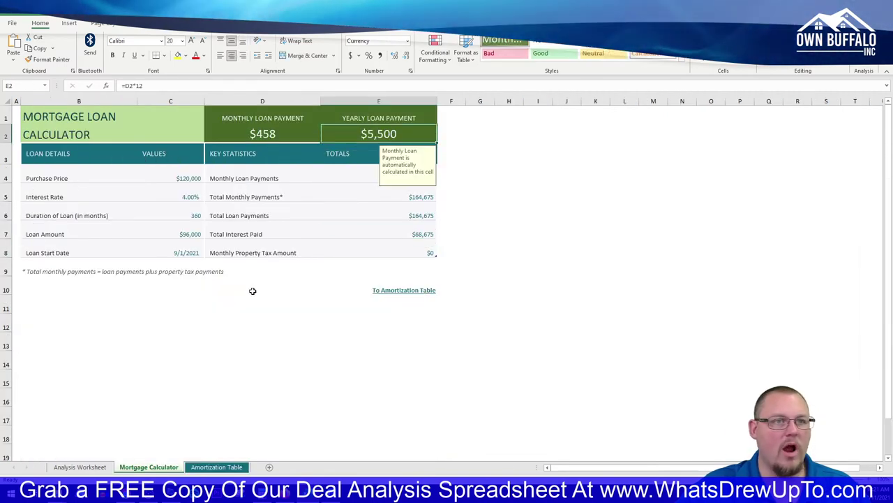
Enter a 5,500 Mortgage Payment in F59 on the Analysis Worksheet
click(79, 466)
click(307, 380)
text(5500)
key(Return)
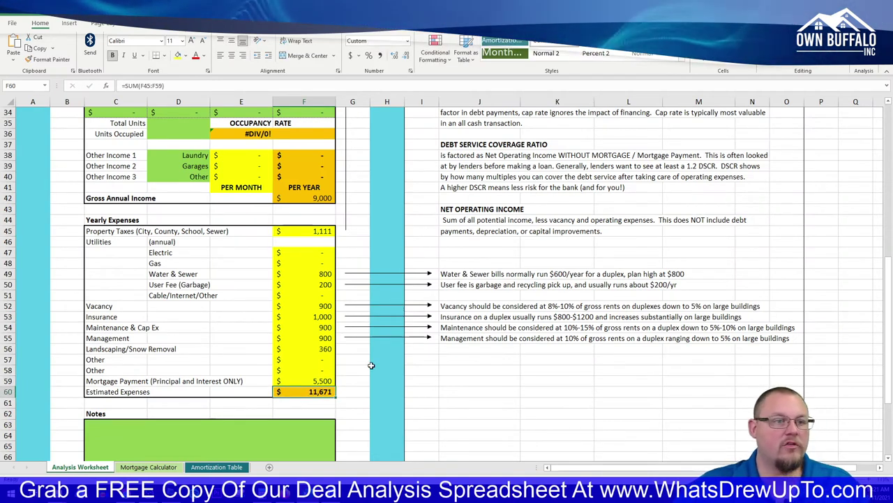
Review the expense amounts from garbage fee to landscaping and return up to the 750 rent
click(394, 360)
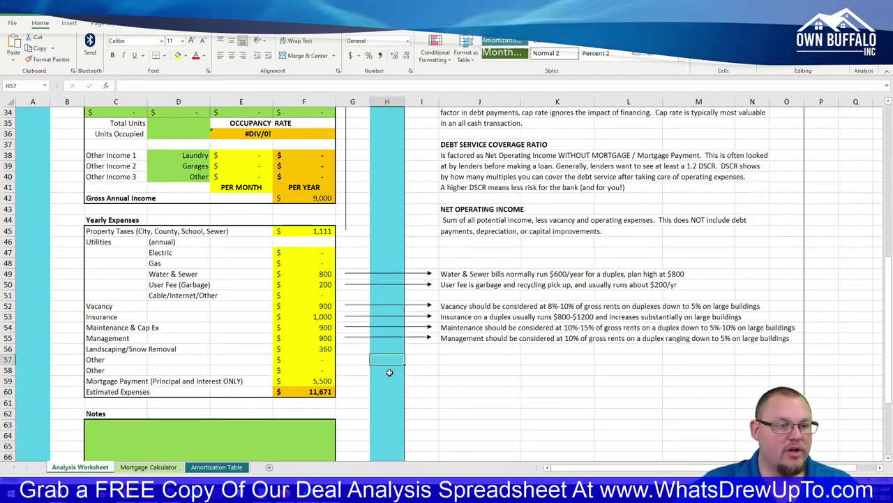
drag(325, 348, 325, 284)
click(389, 252)
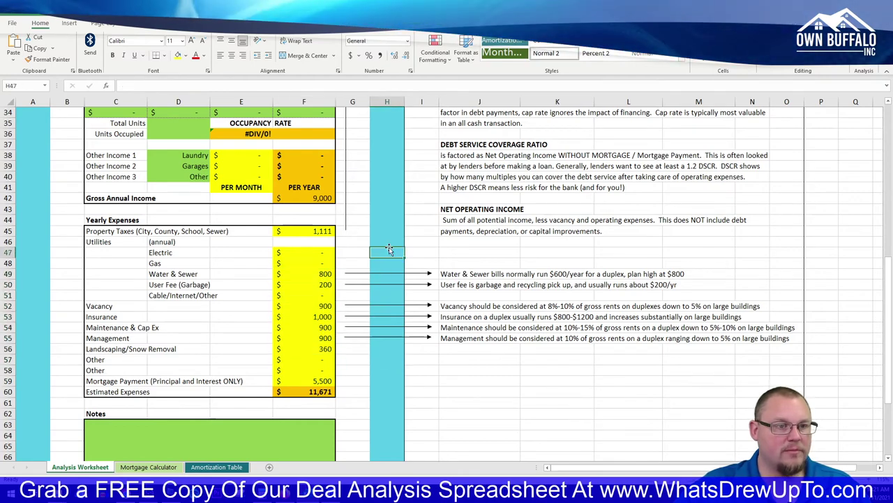
scroll(388, 249, up, 4)
click(312, 359)
scroll(312, 359, up, 5)
click(116, 359)
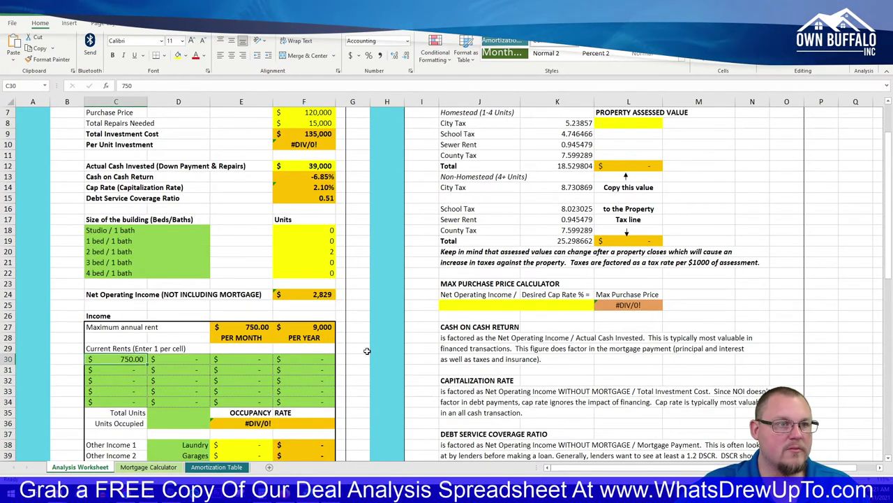
Inspect the Per Unit Investment formula =F9/D35 without changing it
scroll(367, 350, up, 2)
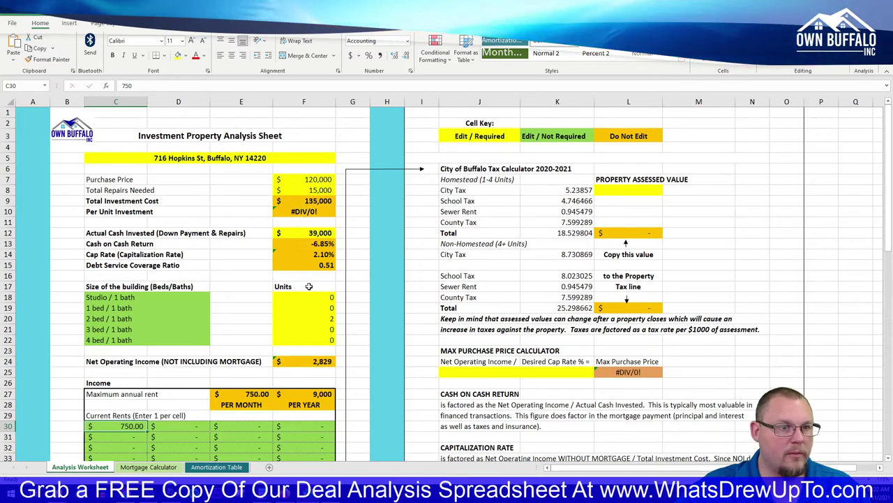
scroll(308, 322, down, 7)
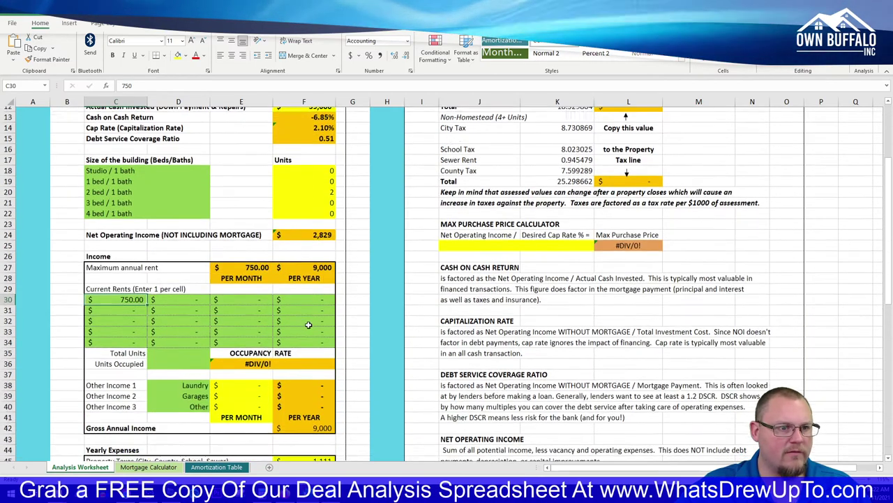
scroll(308, 326, down, 4)
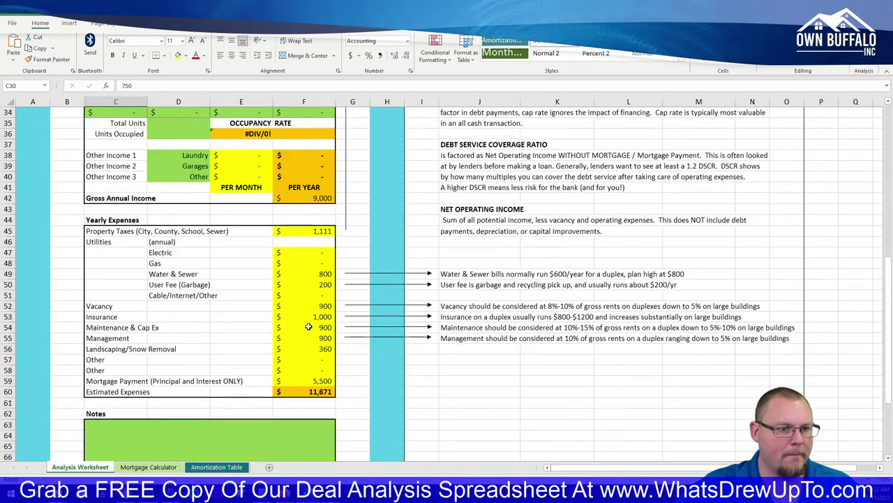
scroll(308, 327, up, 2)
scroll(308, 326, up, 9)
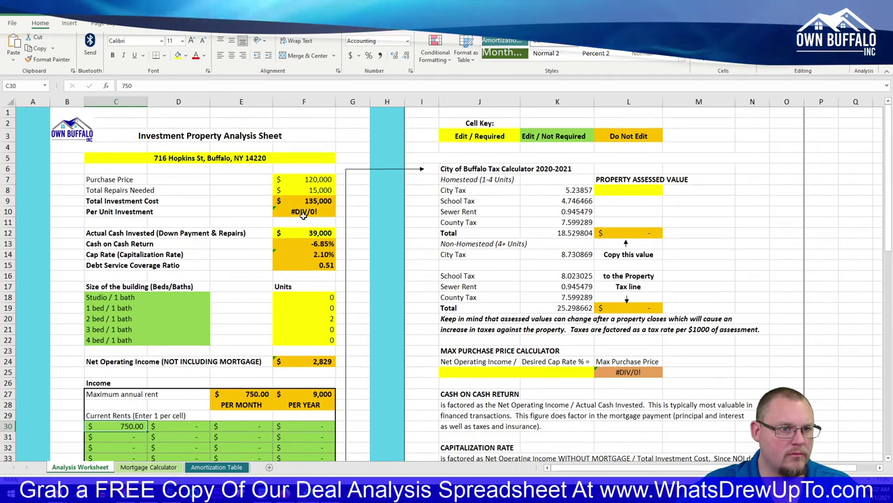
double_click(303, 211)
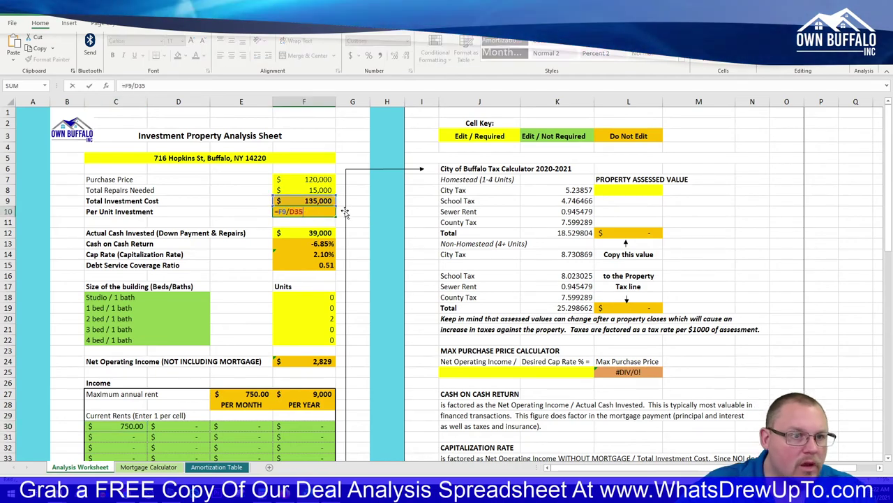
scroll(353, 282, down, 9)
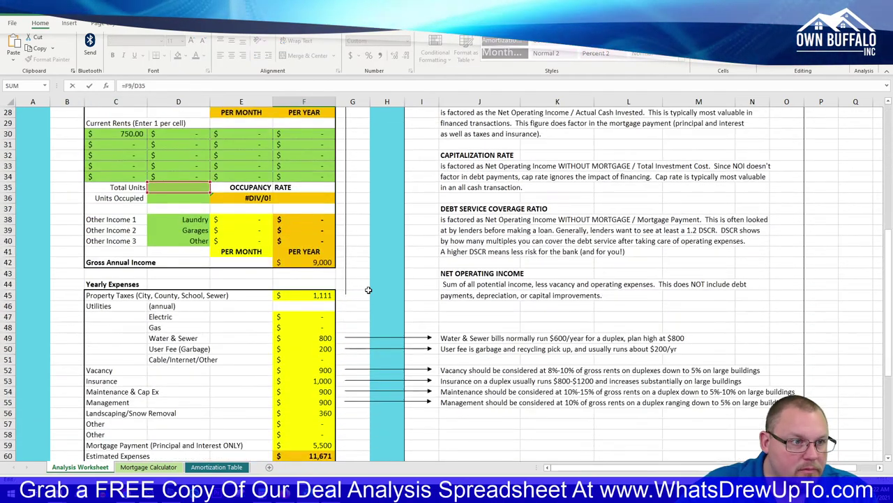
key(Escape)
Enter 2 total units and 1 occupied unit
click(172, 380)
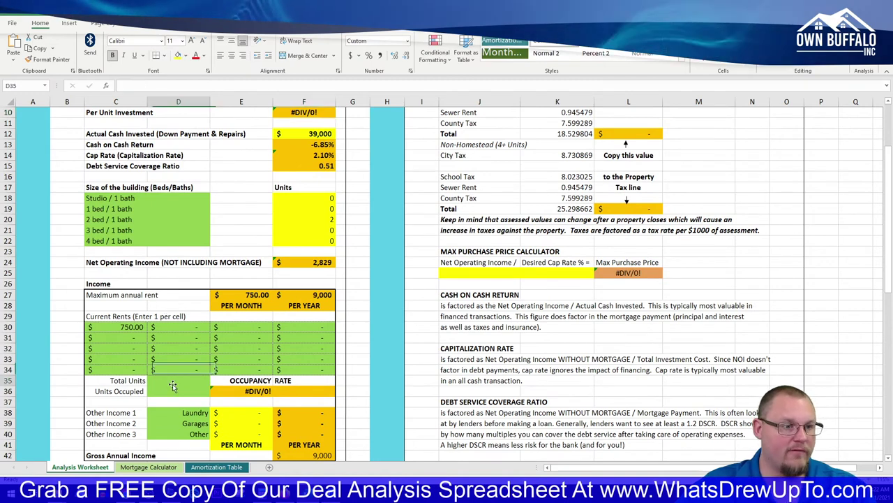
text(2)
key(Return)
text(1)
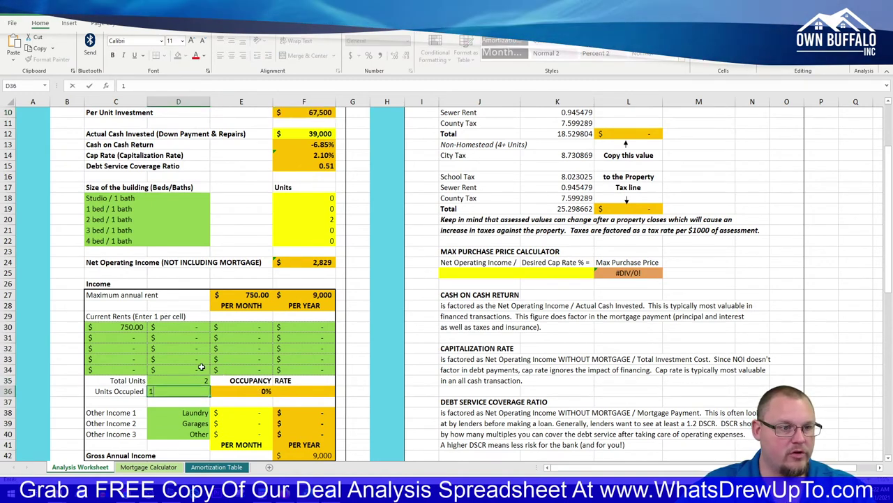
click(287, 380)
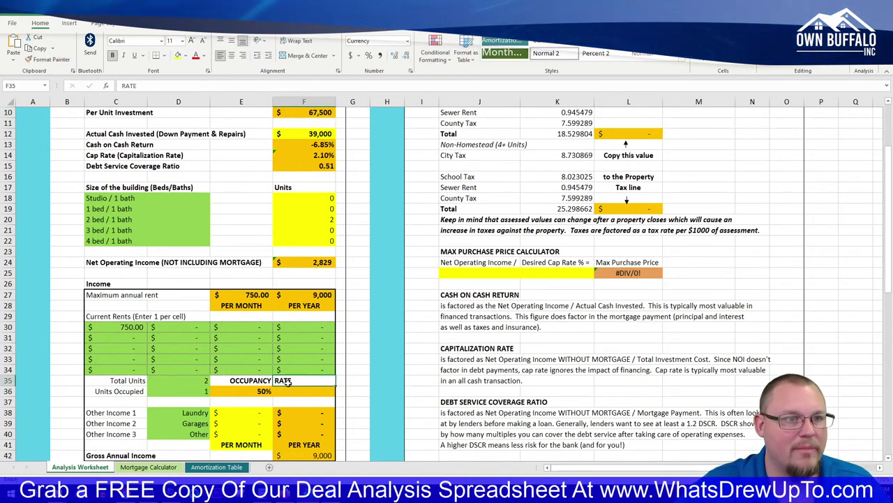
Review the cash-on-cash return and highlight the three return metrics
click(399, 222)
scroll(394, 221, up, 3)
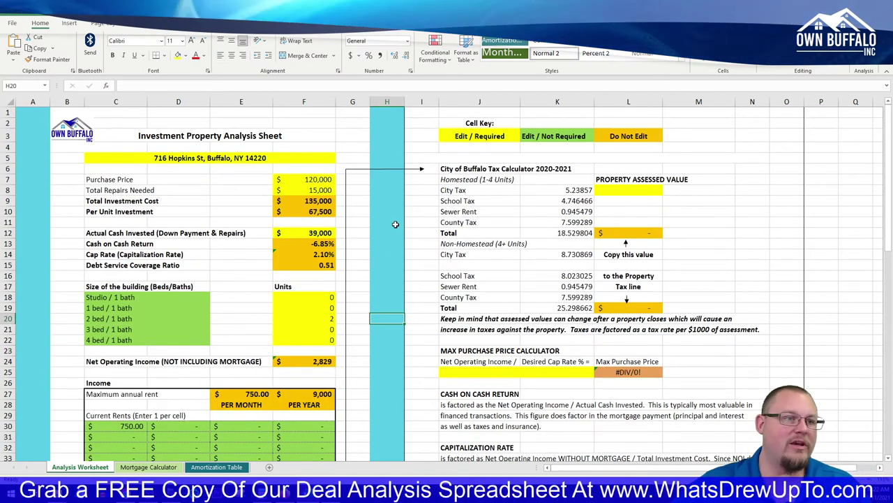
click(307, 248)
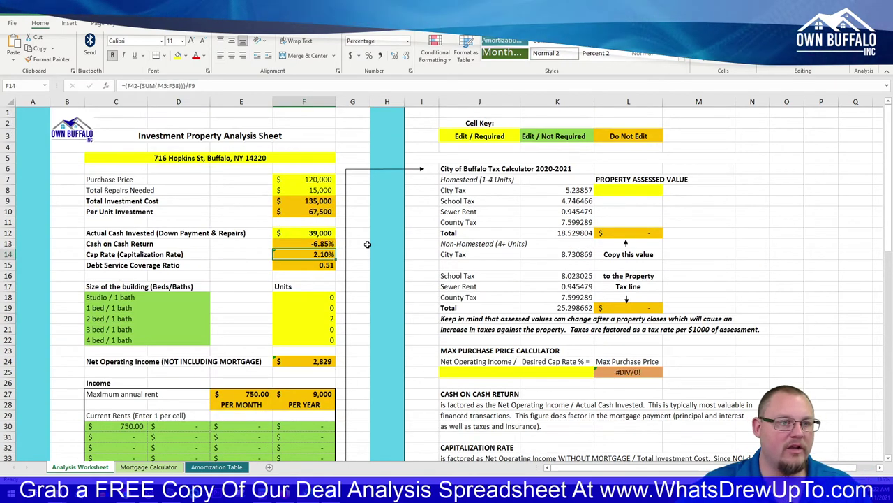
click(359, 245)
drag(303, 268, 311, 245)
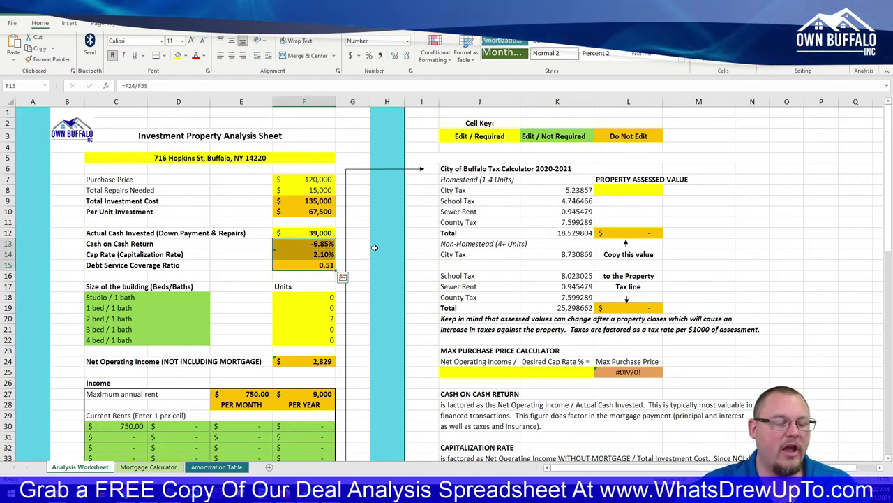
click(375, 247)
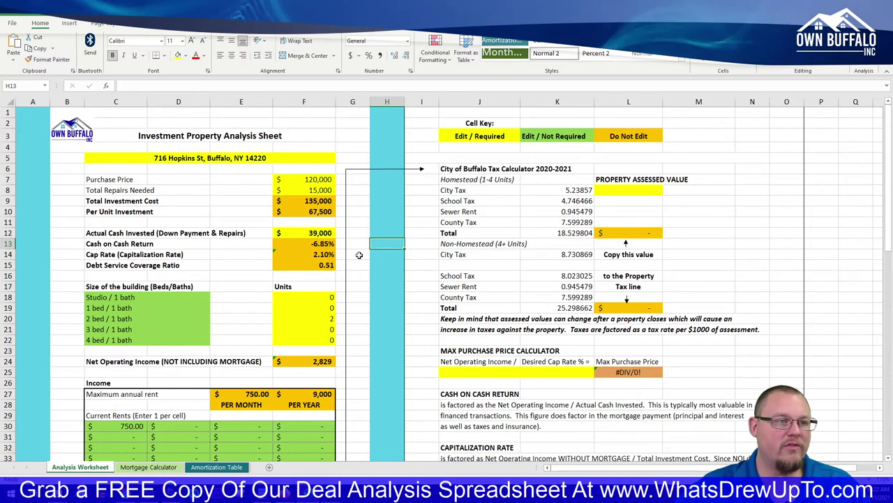
click(315, 266)
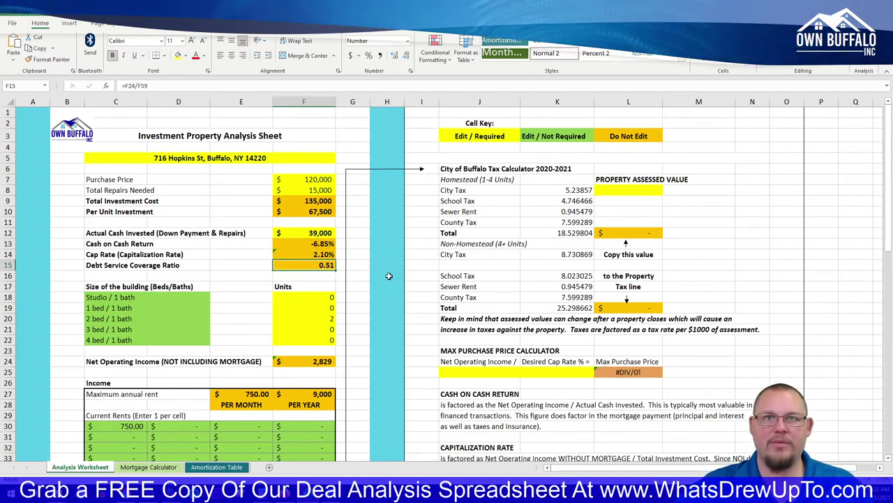
click(424, 309)
click(384, 315)
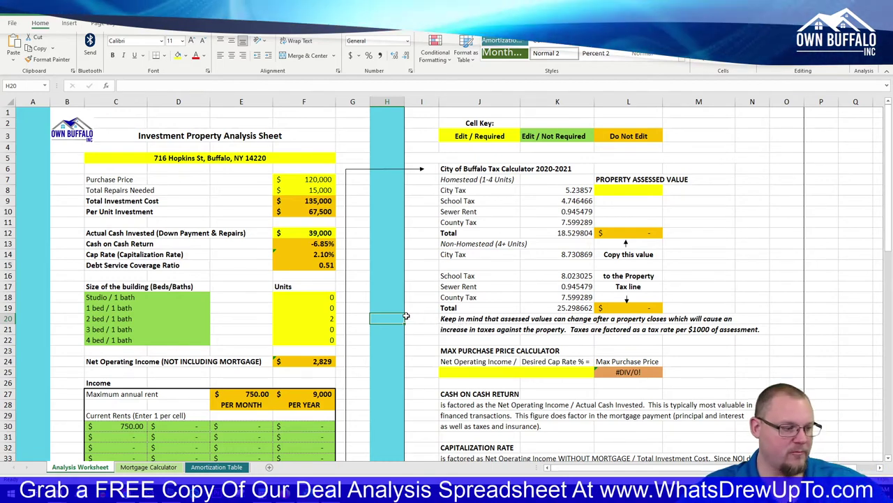
scroll(469, 311, down, 3)
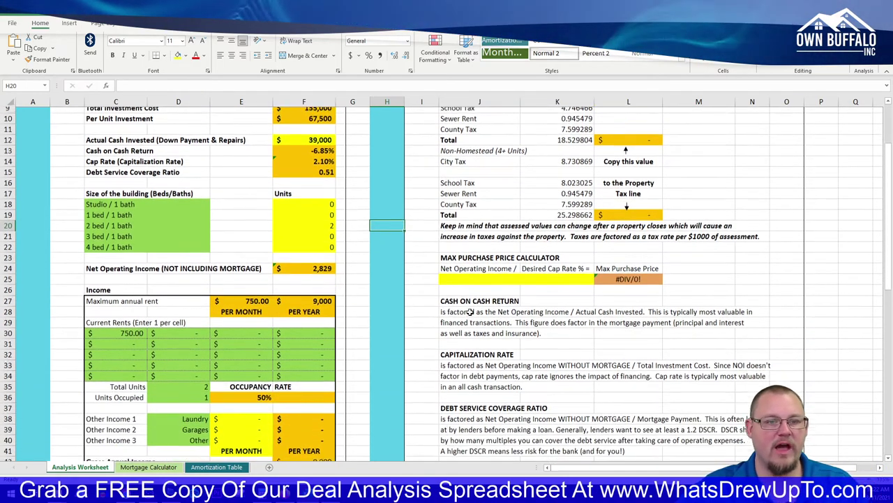
drag(128, 146, 334, 171)
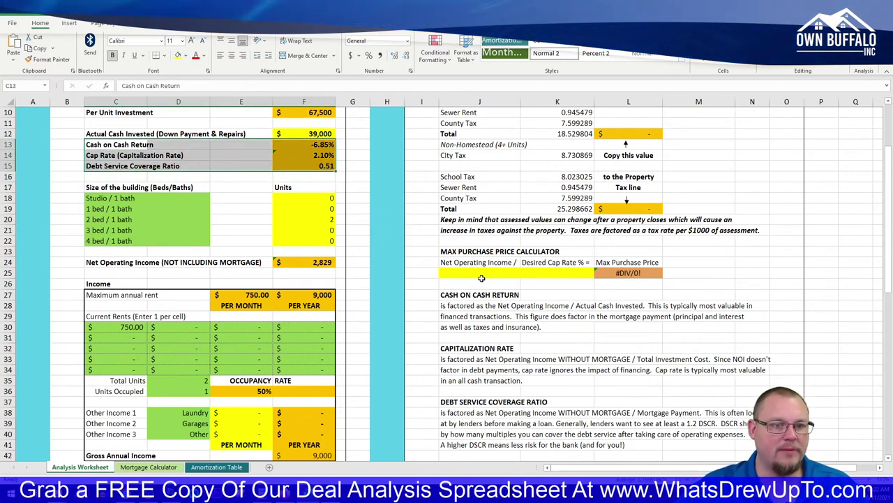
scroll(474, 275, down, 1)
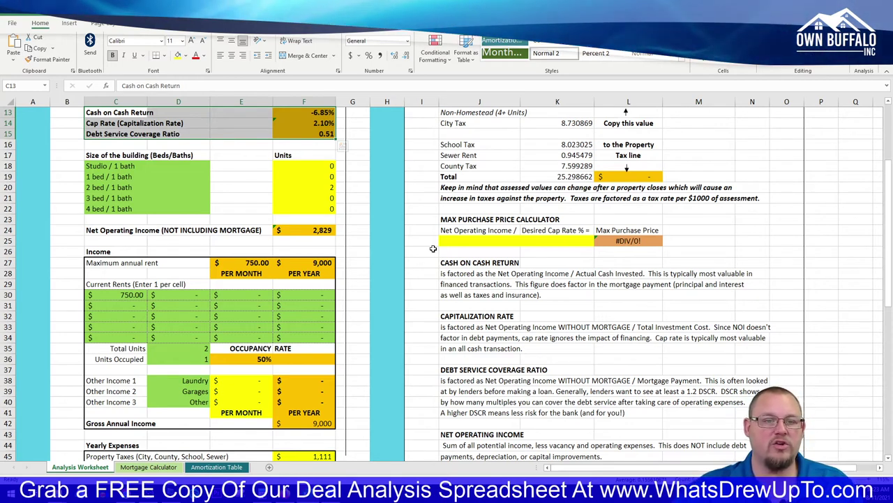
click(431, 316)
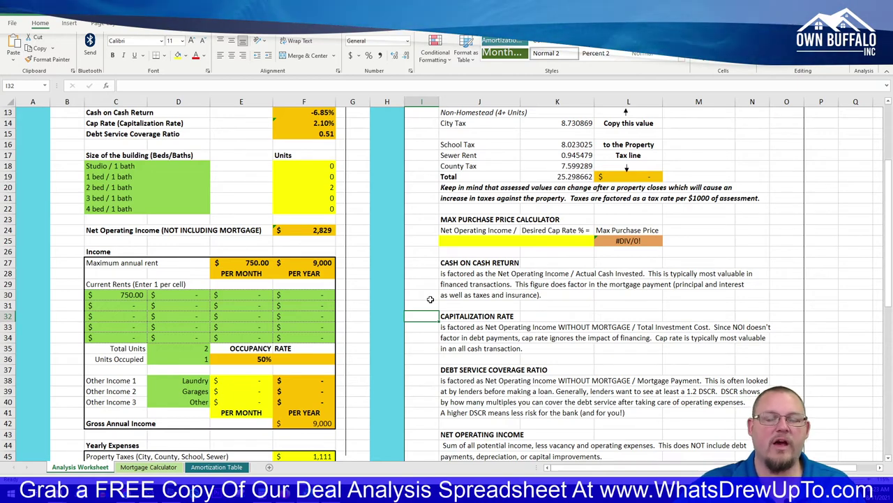
scroll(427, 300, down, 1)
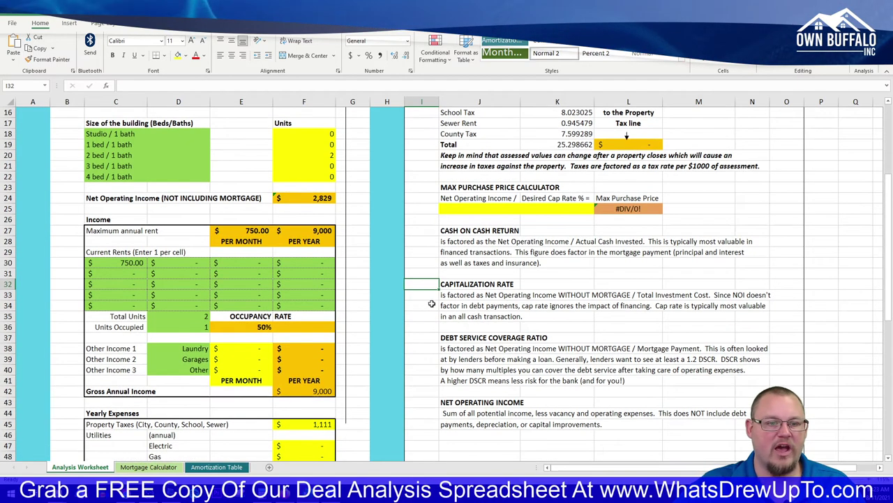
click(421, 338)
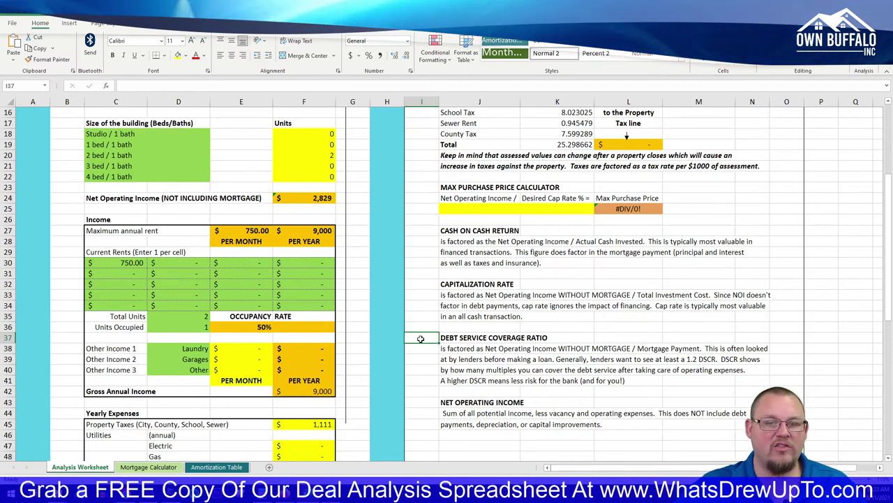
scroll(353, 213, up, 5)
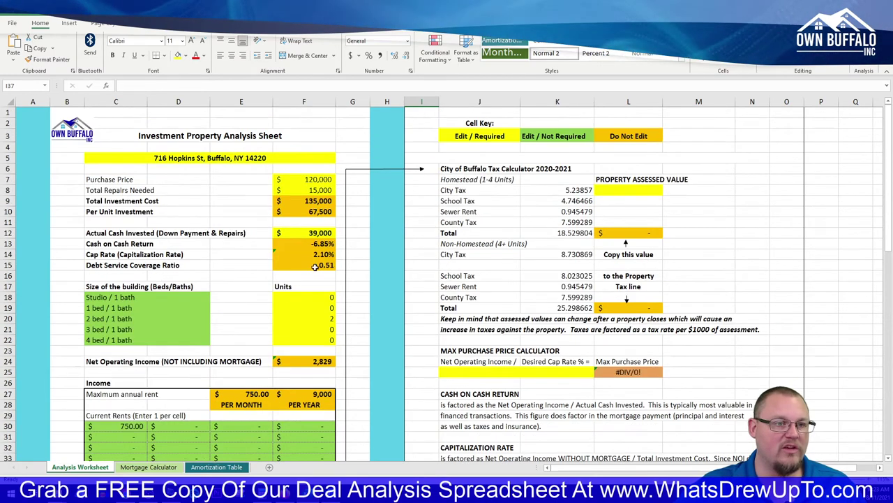
After checking the DSCR, change the first unit's current rent in C30 to 775
click(316, 265)
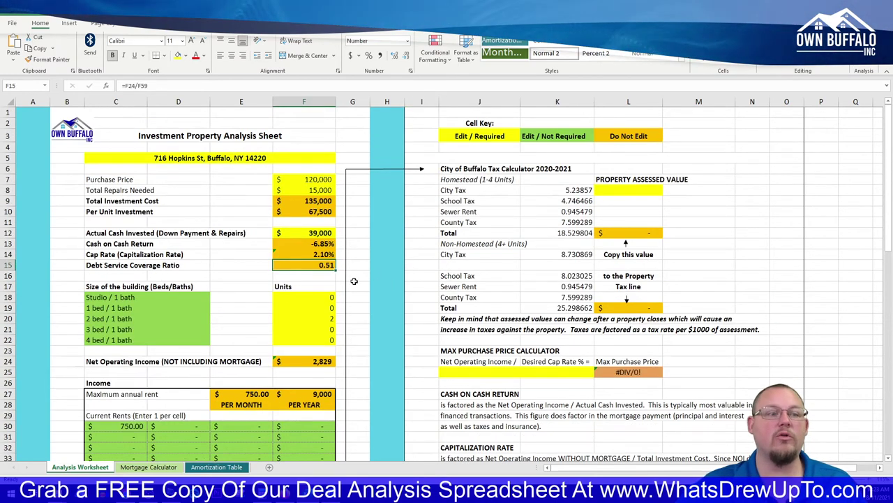
click(384, 327)
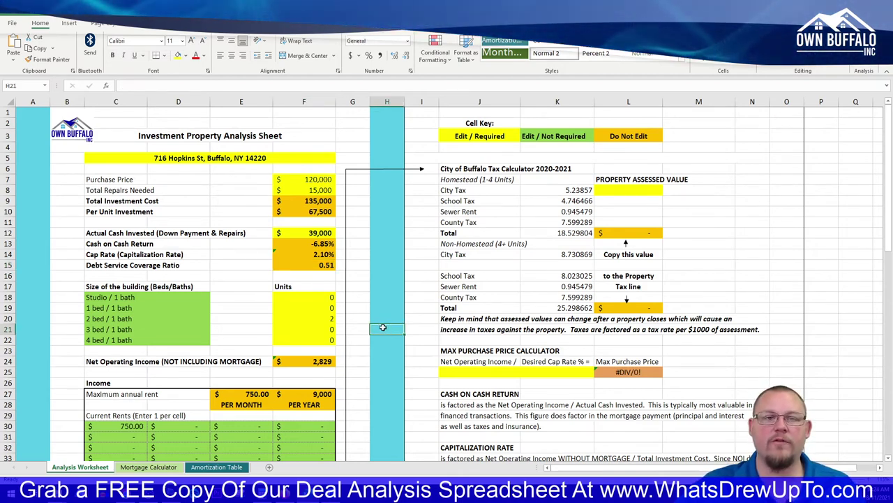
click(111, 426)
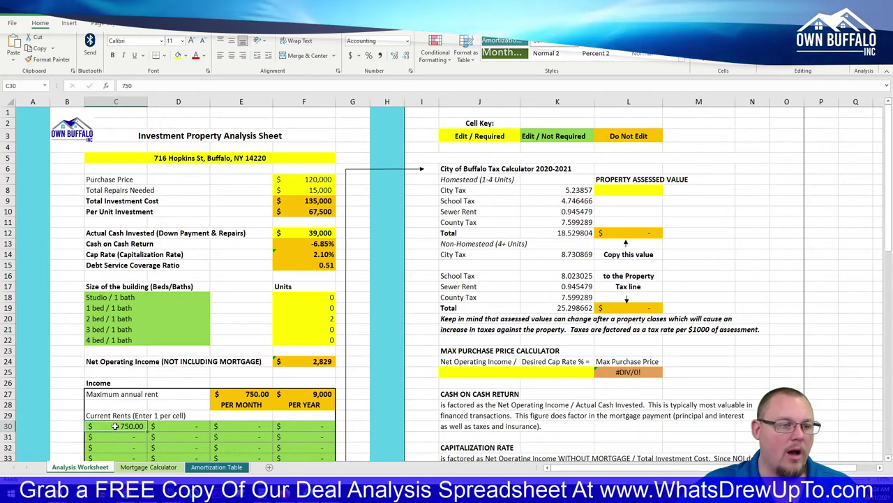
scroll(230, 362, down, 2)
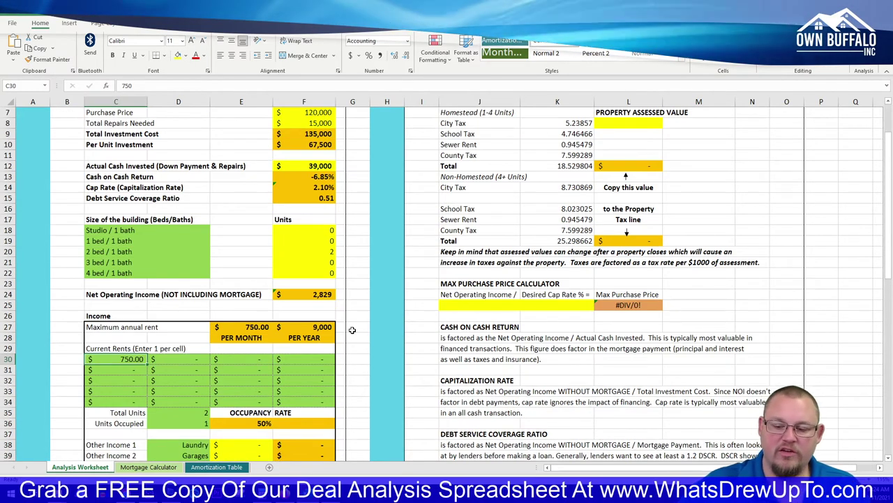
text(775)
key(Return)
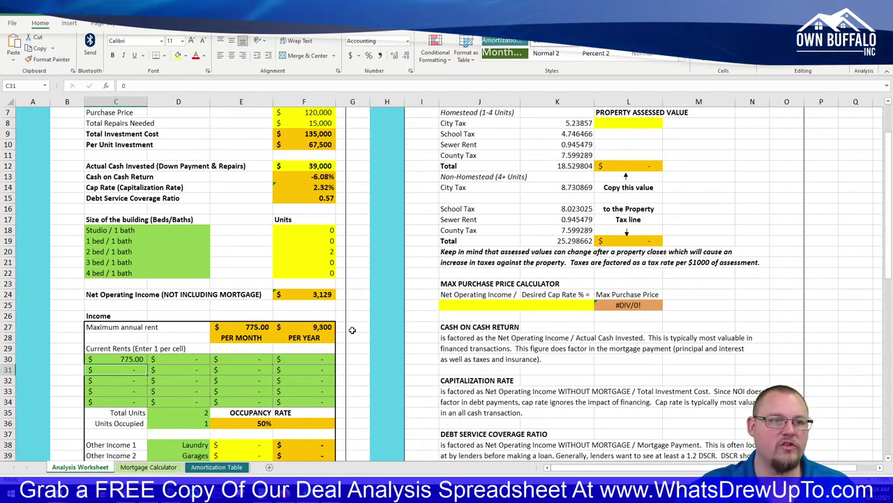
Enter $930 for the vacancy and maintenance & cap ex expenses
click(375, 334)
scroll(358, 342, down, 6)
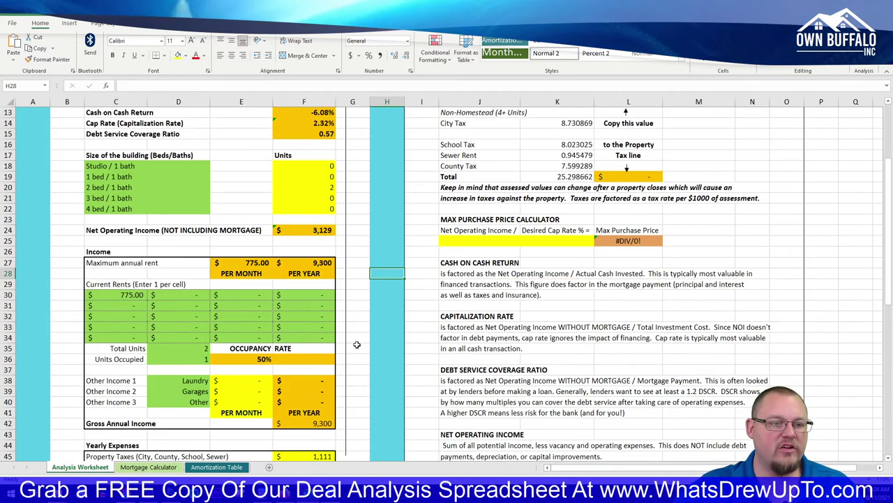
scroll(312, 373, down, 1)
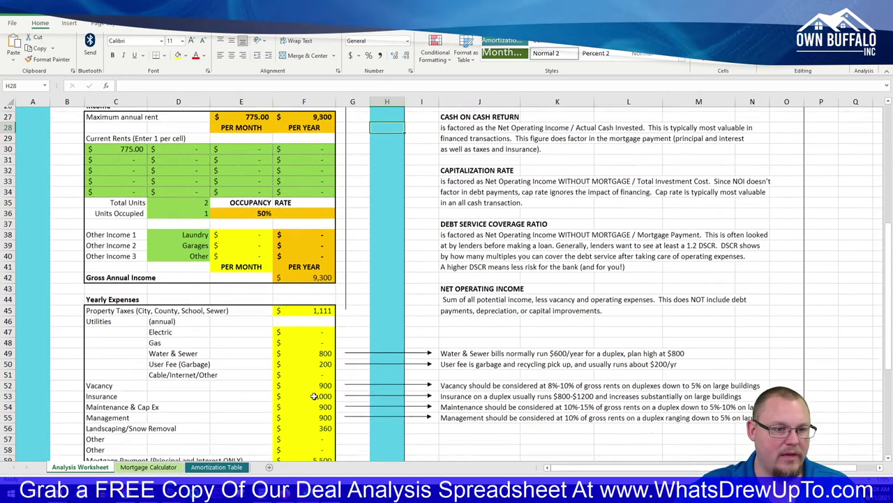
click(310, 372)
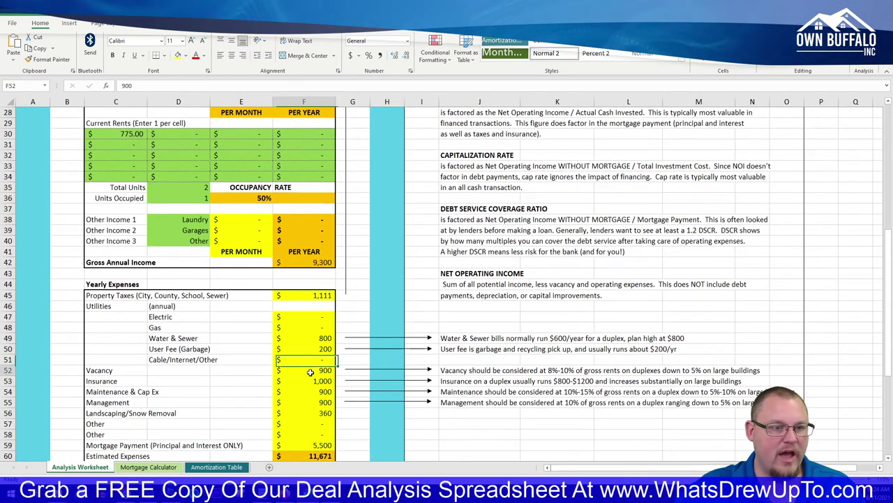
text(930)
key(Return)
key(Return)
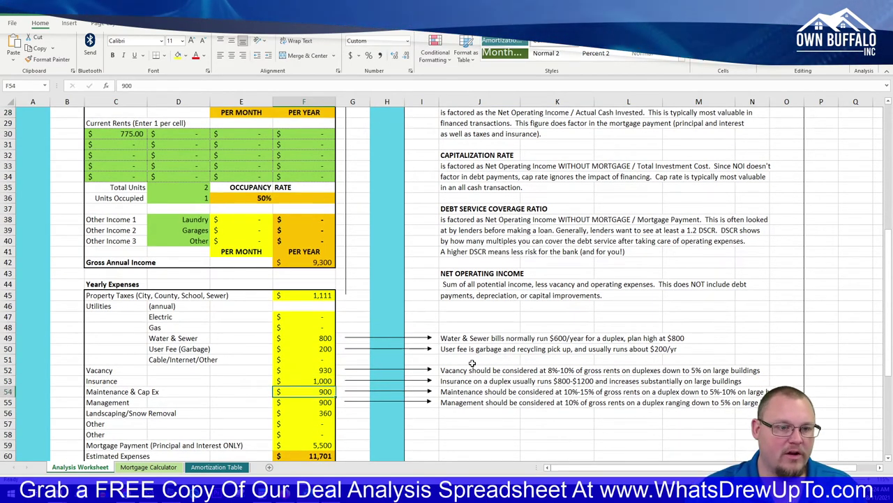
text(930)
key(Return)
text(930)
key(Return)
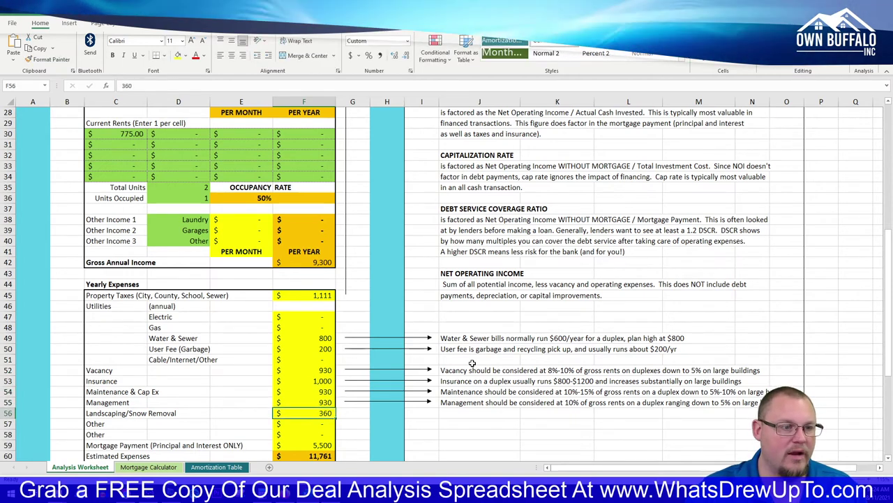
Review the mortgage, property tax, insurance, water & sewer ($800) and user fee ($200) amounts
click(388, 251)
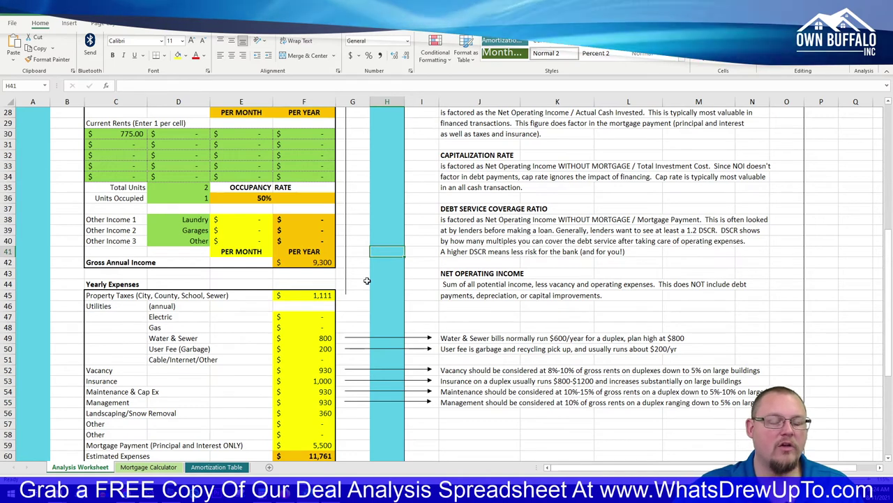
click(323, 447)
click(316, 296)
click(301, 381)
drag(315, 339, 318, 349)
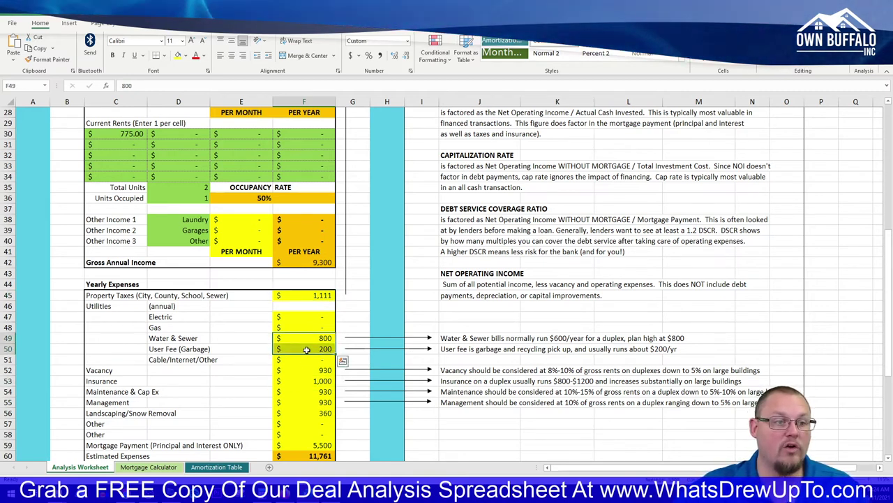
click(392, 313)
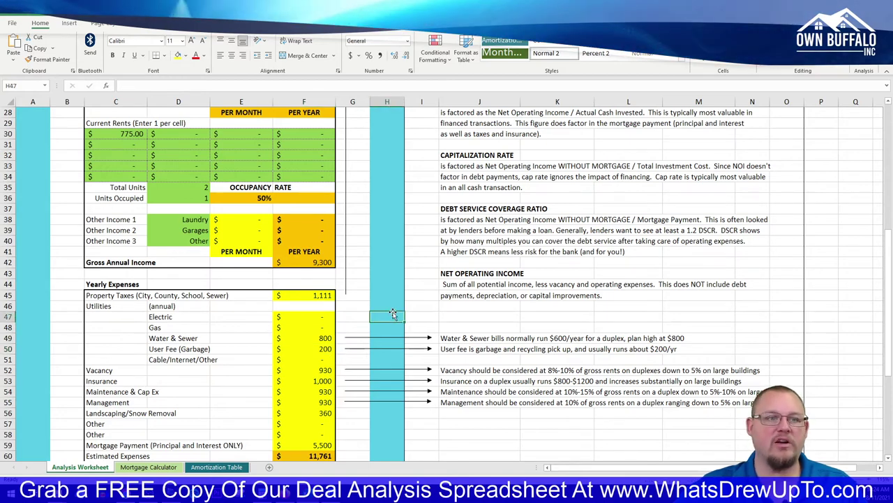
Scroll up to the summary showing -6.31% cash on cash, 2.25% cap rate, 0.55 DSCR
scroll(392, 313, up, 9)
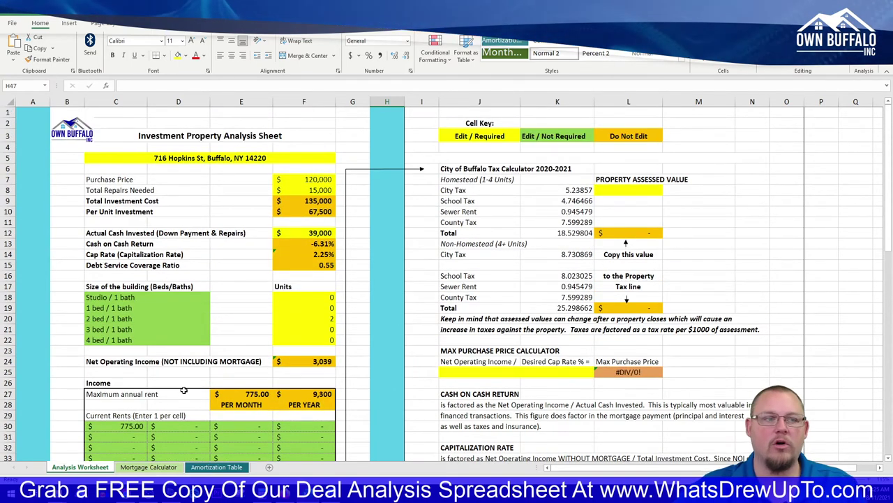
click(119, 426)
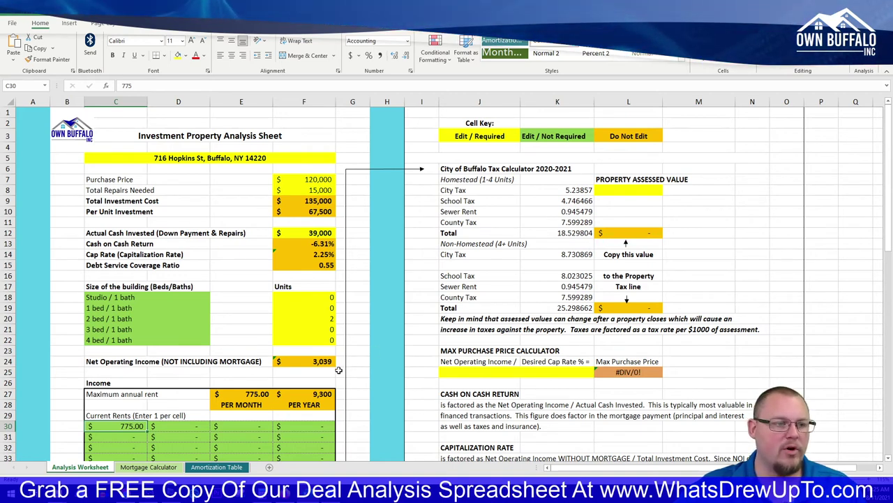
click(148, 469)
Enter $93 monthly property tax (1111÷12), raising the monthly loan payment to $551
key(alt+Tab)
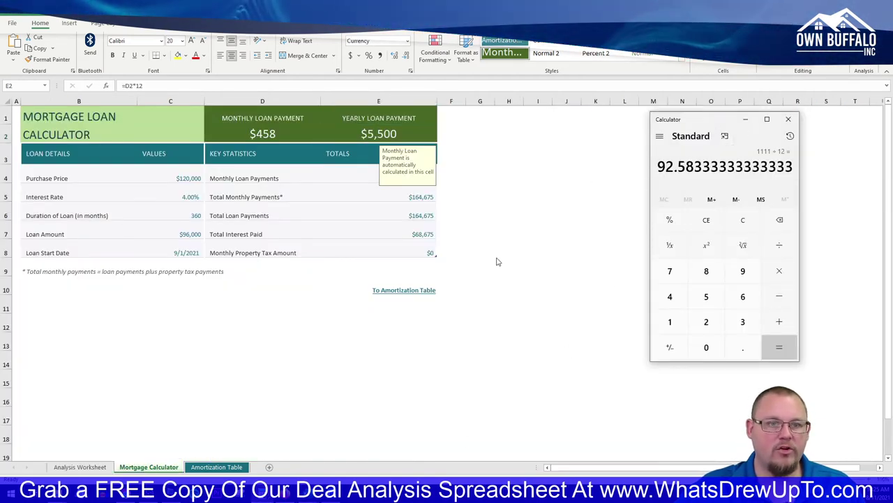
key(alt+Tab)
click(429, 254)
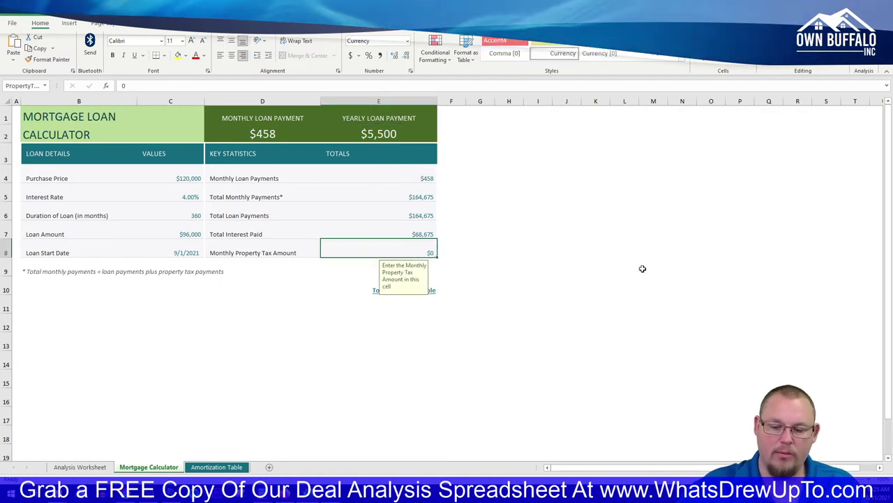
text(93)
key(Return)
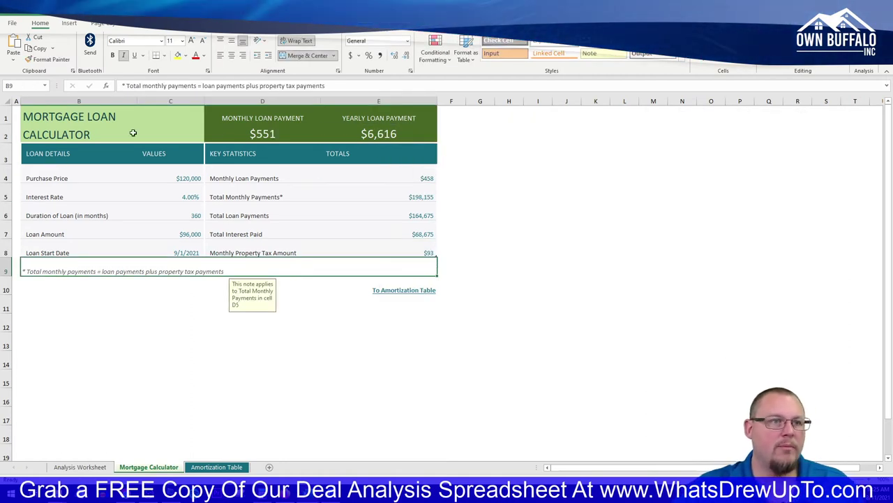
click(250, 133)
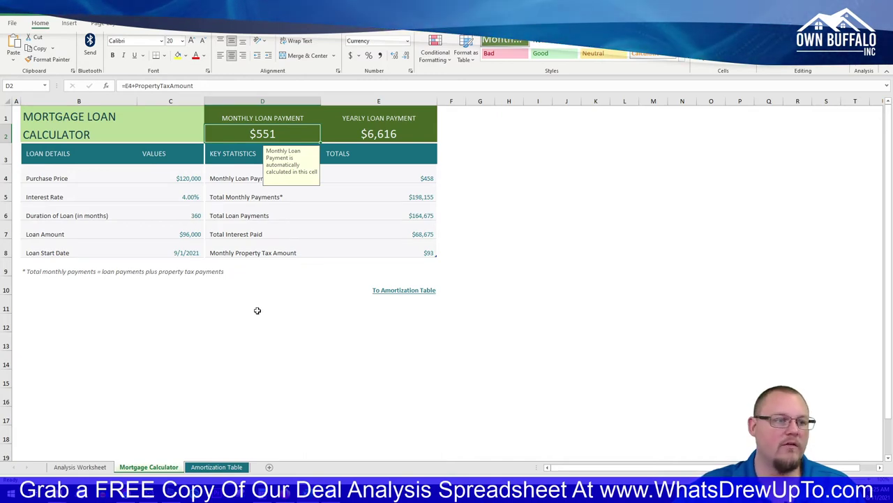
click(80, 466)
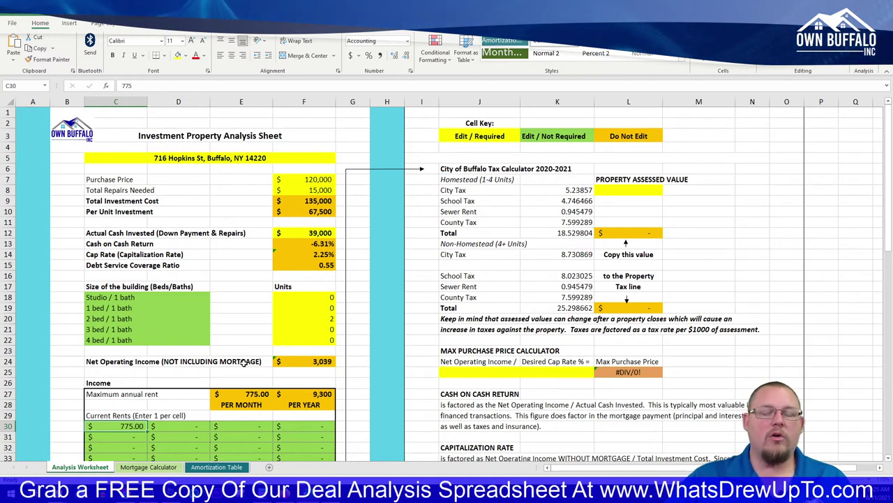
Inspect the cash on cash return, cap rate and DSCR formulas on the Analysis Worksheet
click(304, 245)
click(306, 255)
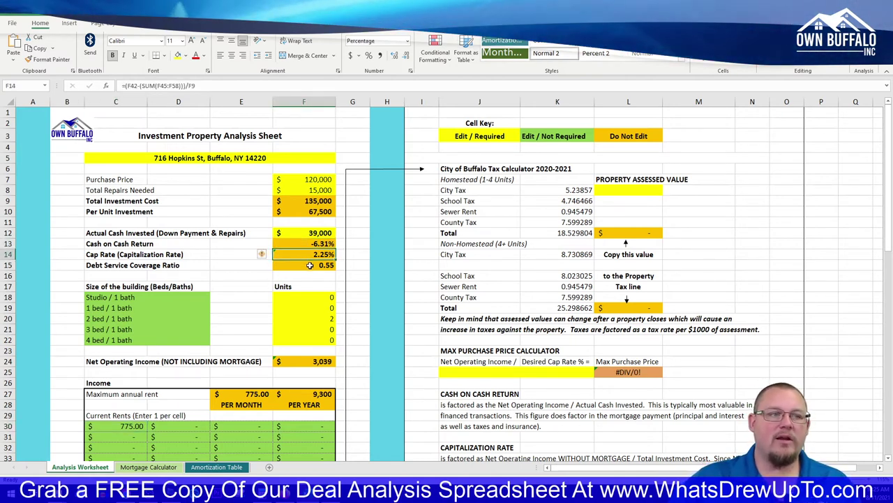
click(310, 265)
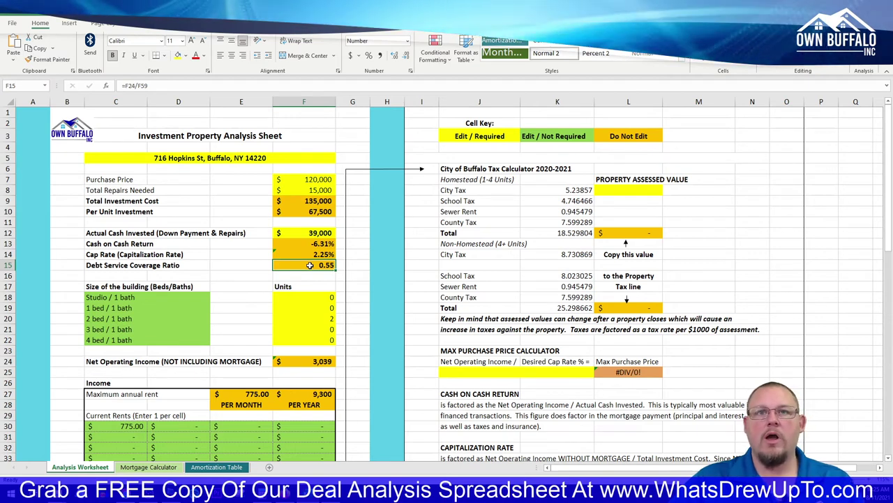
click(352, 265)
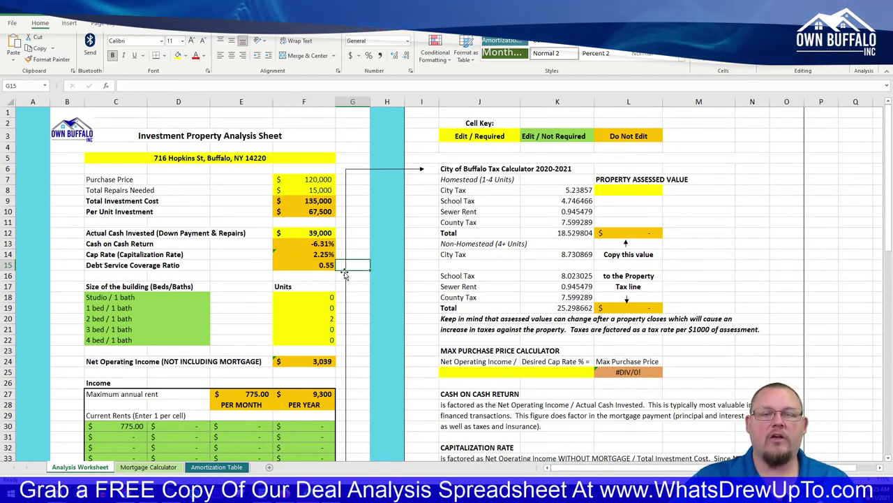
click(378, 255)
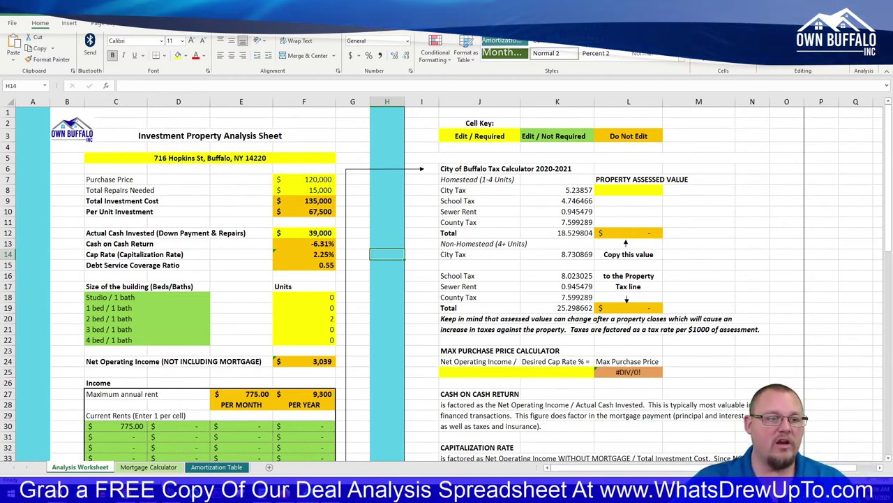
click(167, 471)
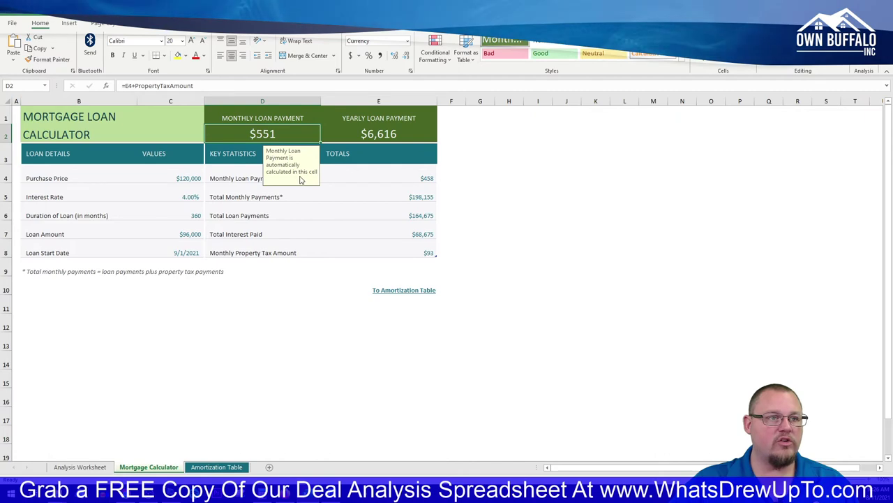
Clear the loan payment selection and switch back to the Analysis Worksheet
click(105, 276)
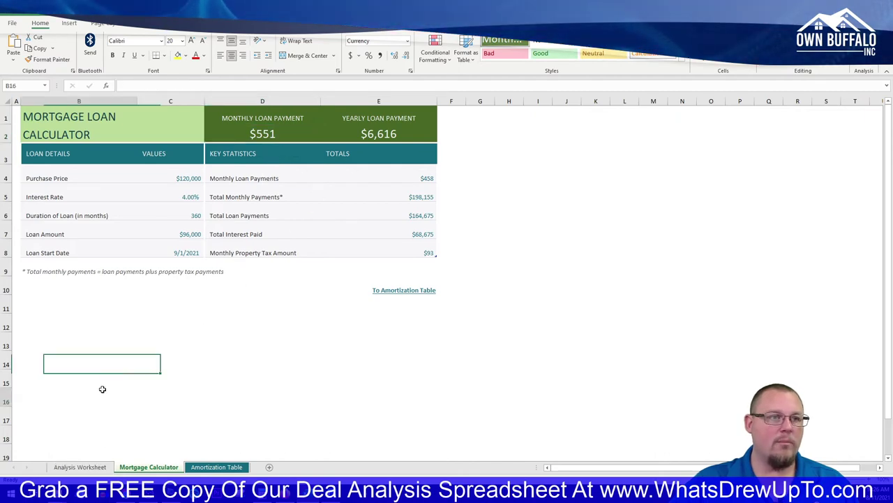
click(102, 396)
key(ctrl+Page_Up)
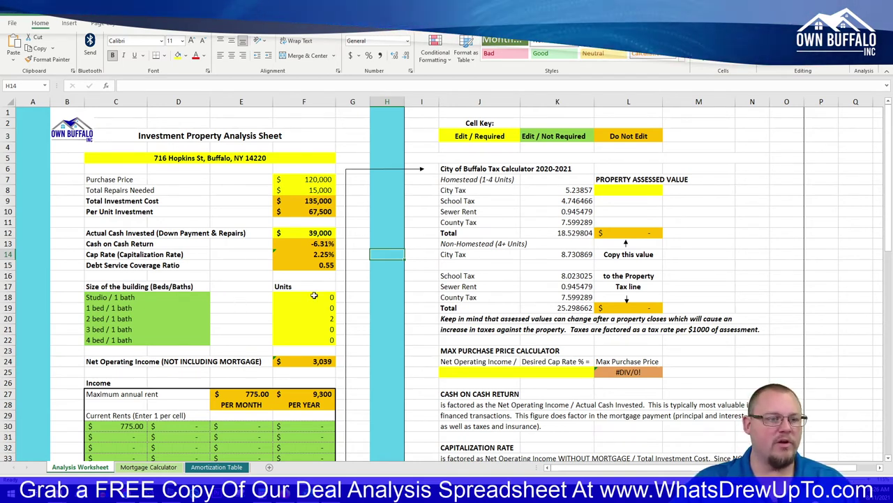
Enter a $775 monthly rent for the second unit, giving $18,600 maximum annual rent
scroll(171, 375, down, 1)
scroll(172, 375, down, 1)
click(116, 401)
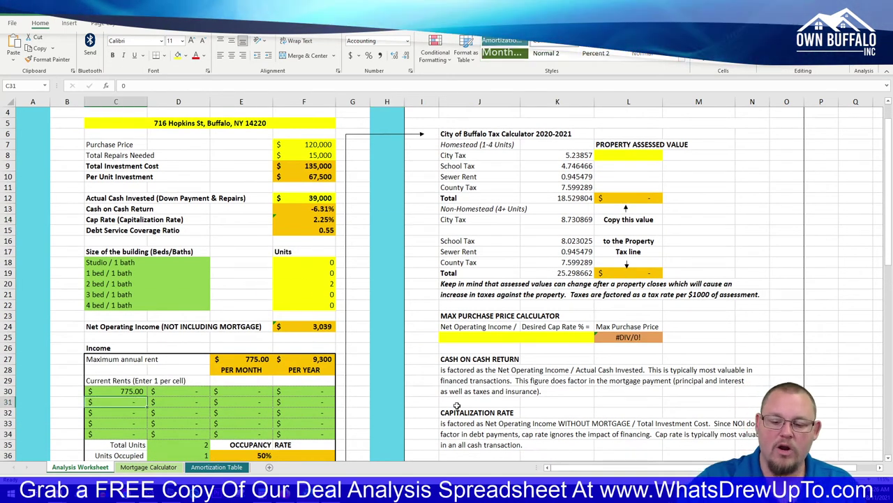
text(77)
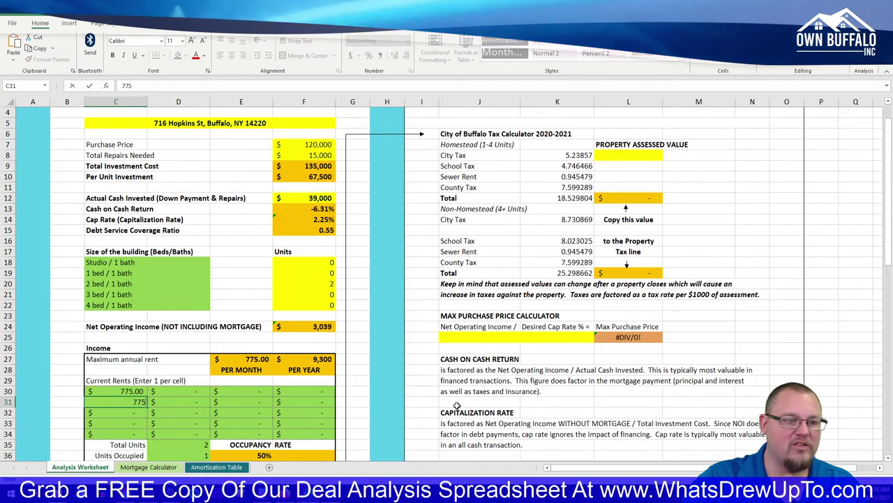
text(5)
key(Return)
scroll(389, 341, down, 2)
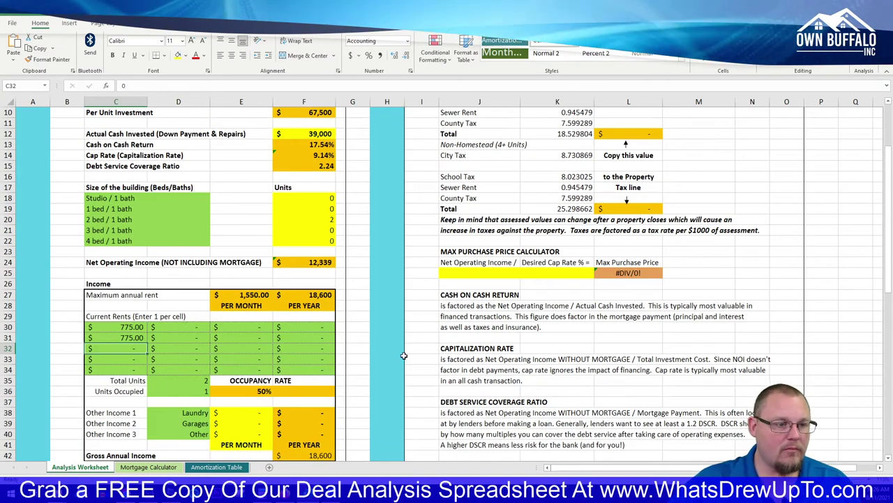
scroll(236, 359, down, 1)
click(182, 358)
Set the units occupied count to 2
text(2)
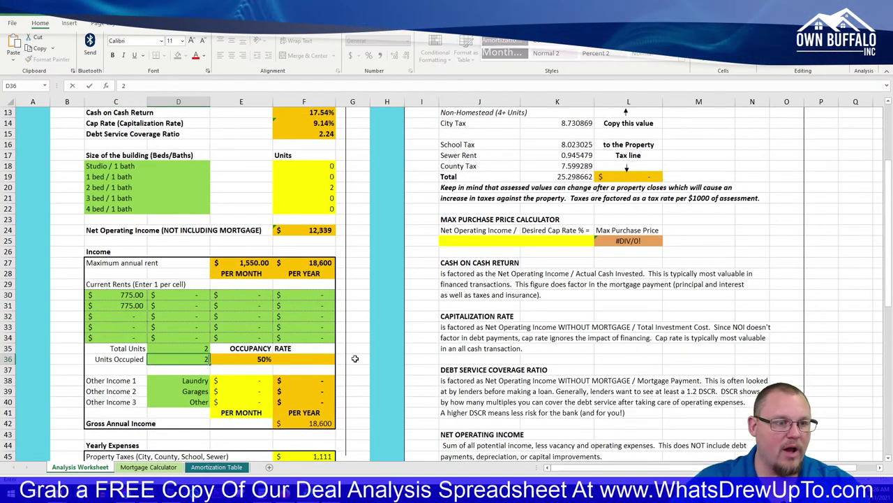
click(378, 358)
scroll(376, 358, down, 2)
scroll(376, 358, down, 3)
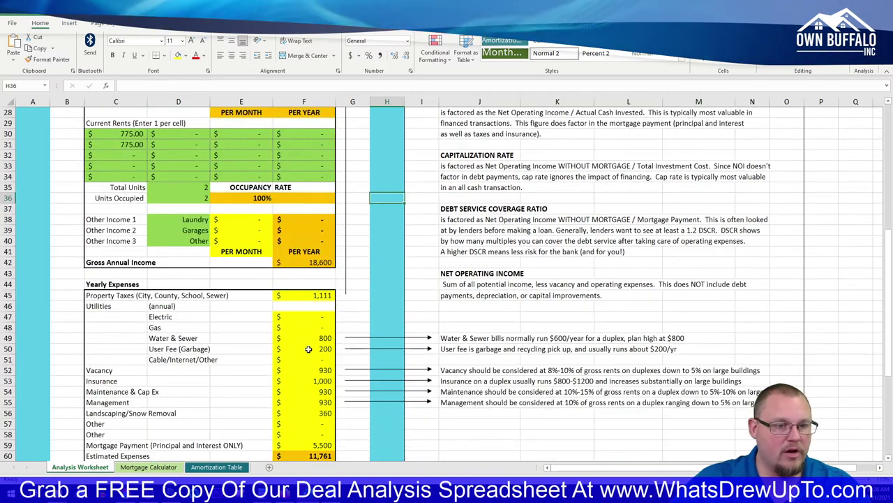
Set vacancy, maintenance & cap ex and management expenses to $1,860 each
click(312, 368)
text(1860)
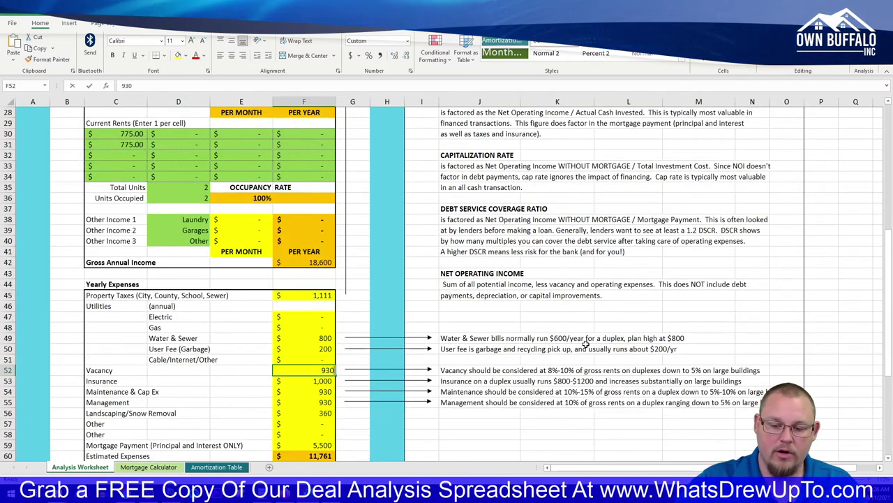
key(Return)
key(Return)
text(1860)
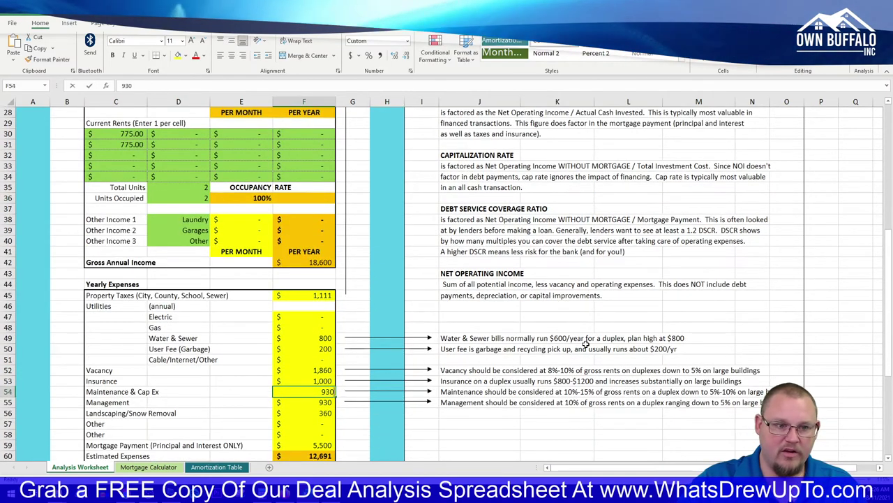
text(18)
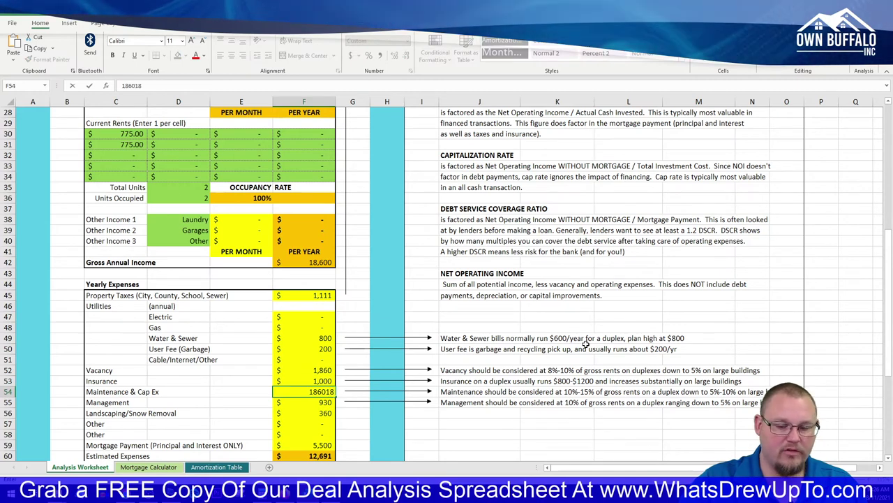
text(0)
key(Return)
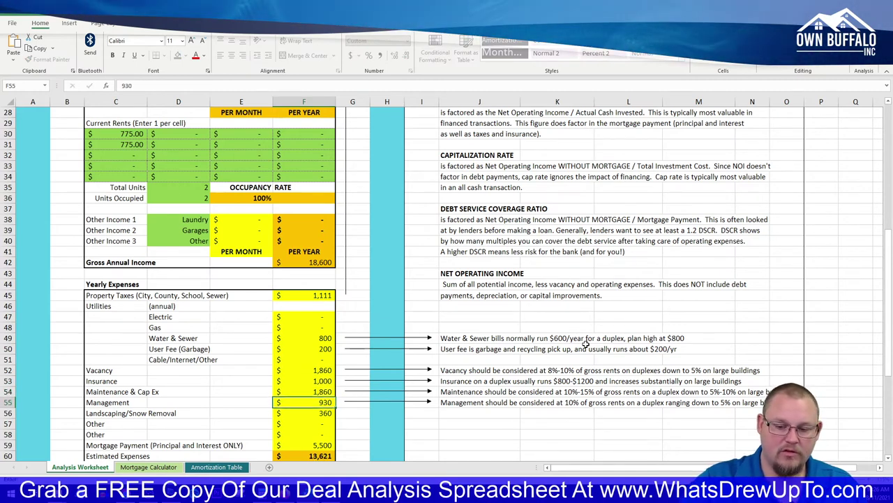
text(1860)
key(Return)
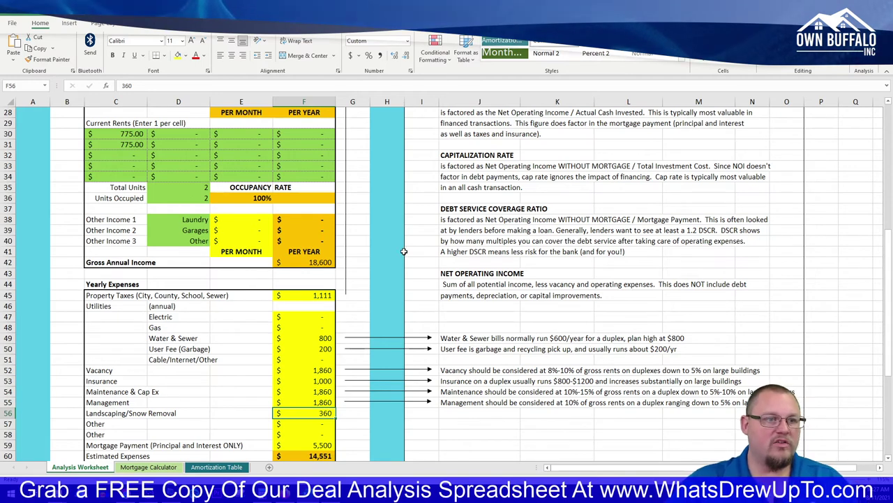
click(303, 262)
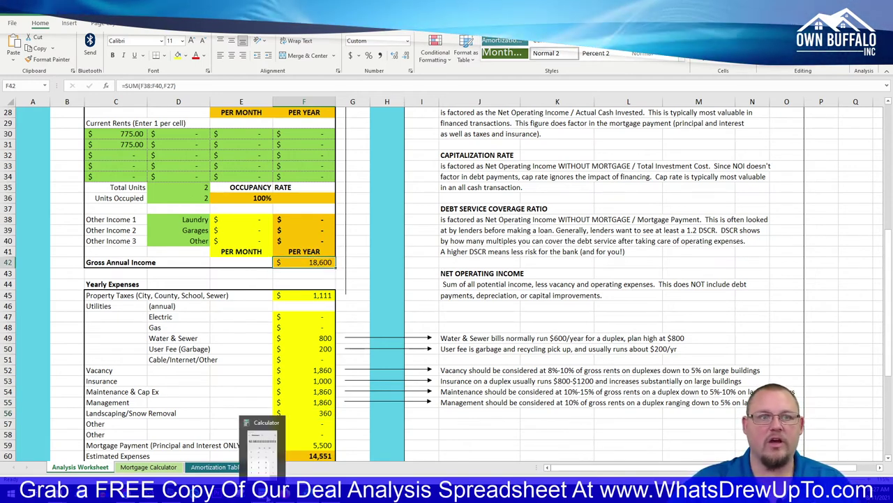
click(314, 402)
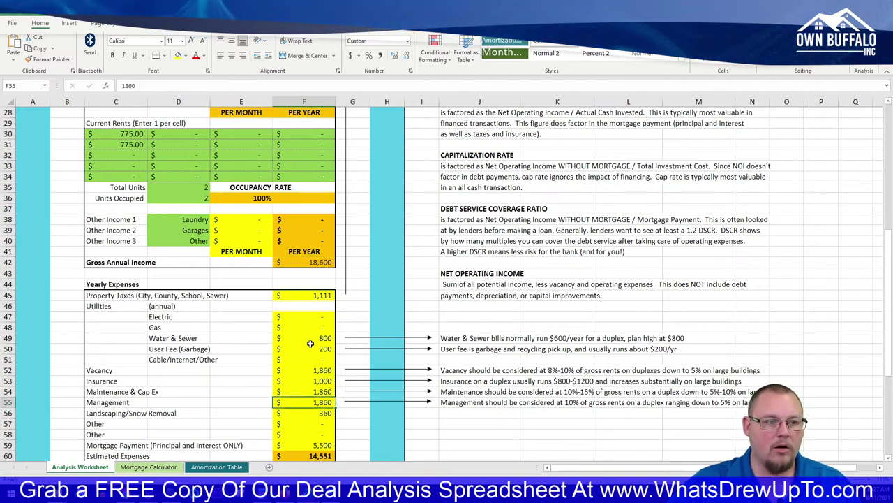
scroll(405, 318, up, 9)
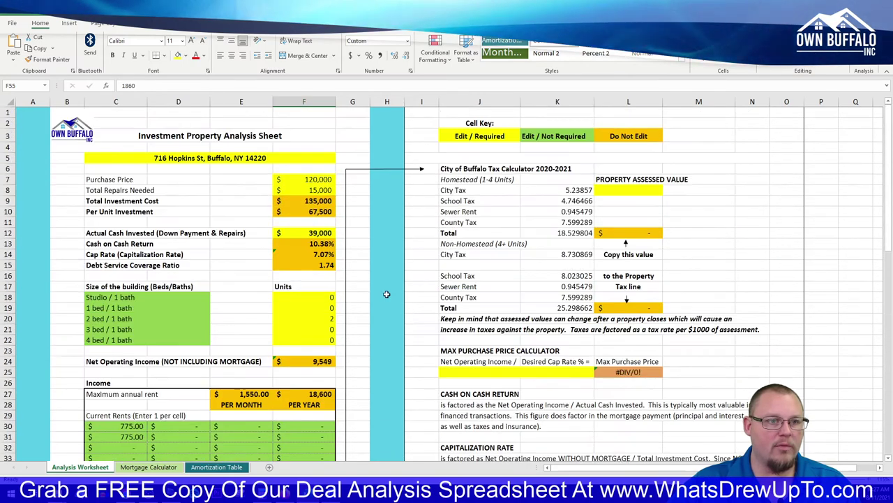
click(384, 278)
key(Up)
key(Up)
key(Up)
key(Left)
key(Left)
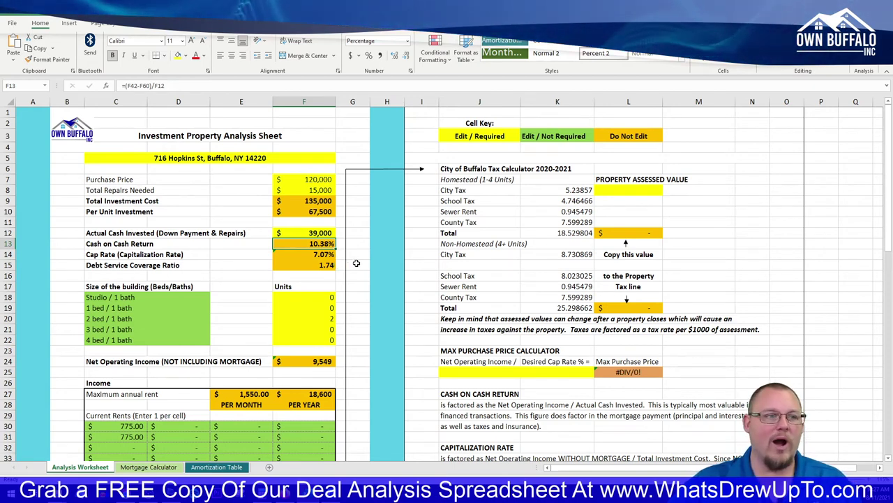
click(302, 256)
click(393, 260)
click(312, 268)
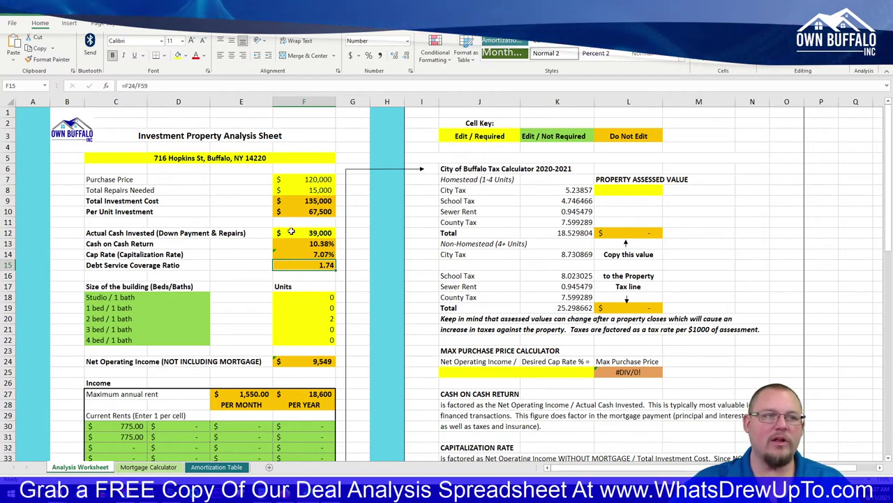
click(123, 427)
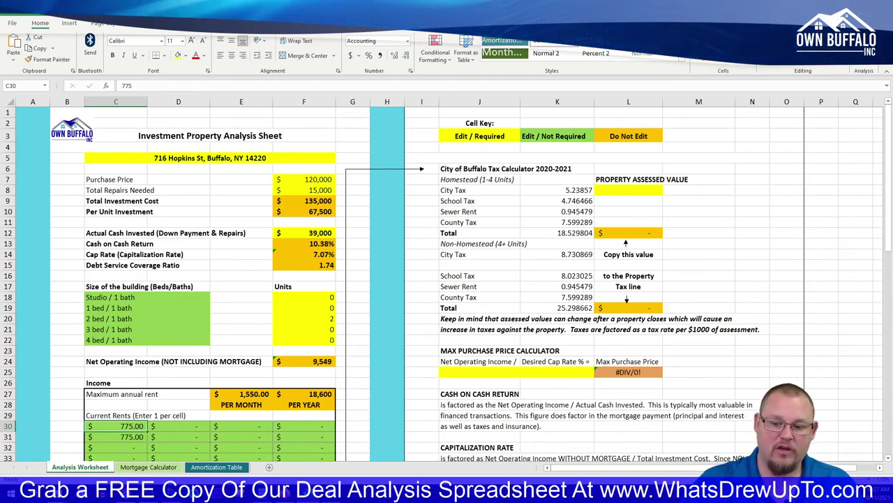
Raise both unit rents to $850, for $20,400 annual rent
text(850)
key(Return)
text(850)
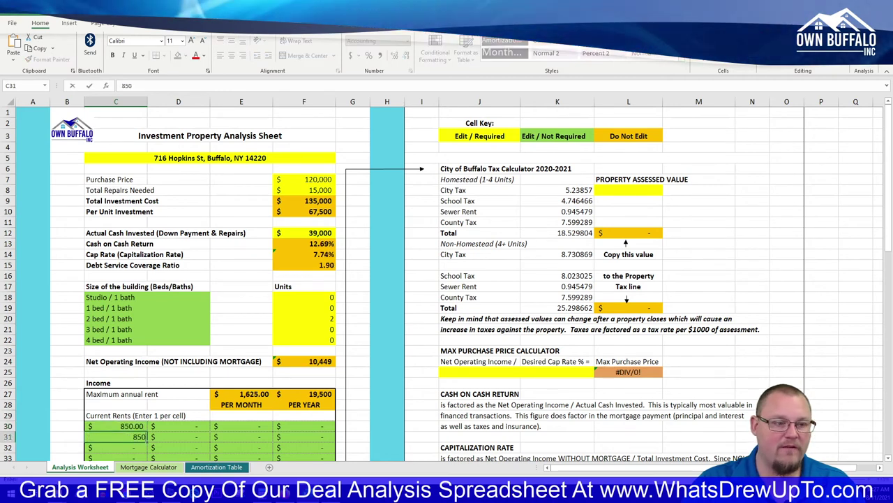
key(Return)
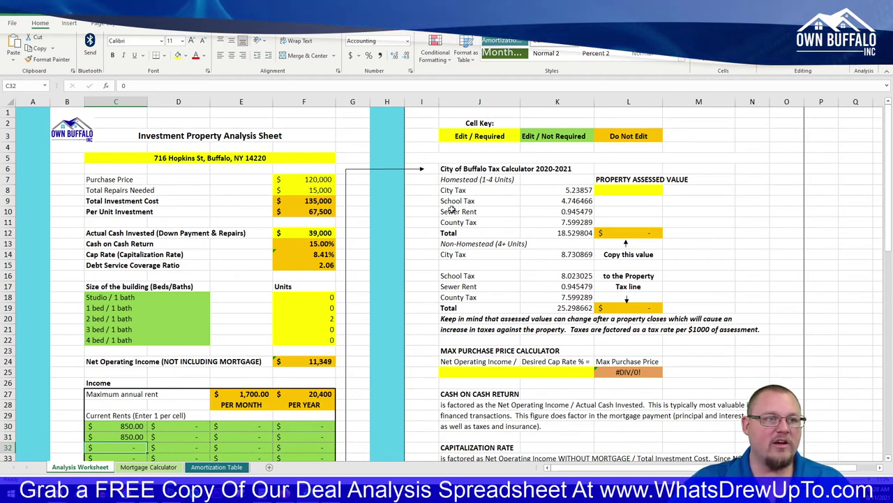
click(307, 189)
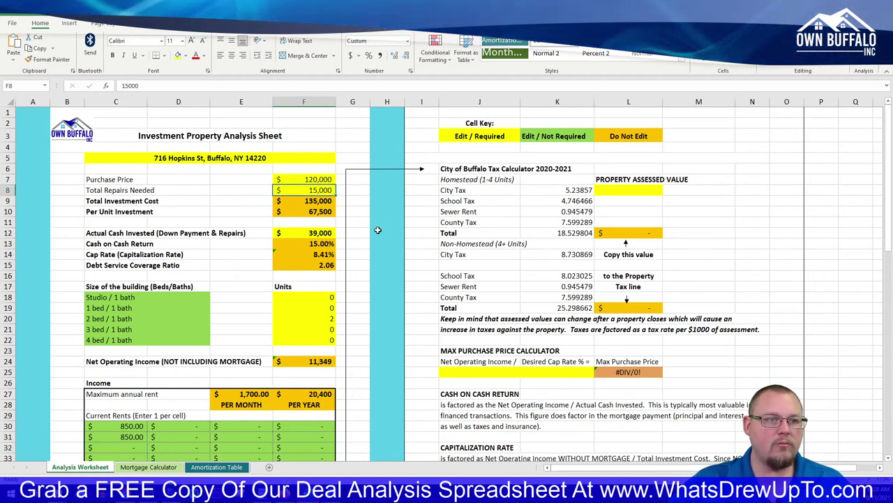
click(393, 248)
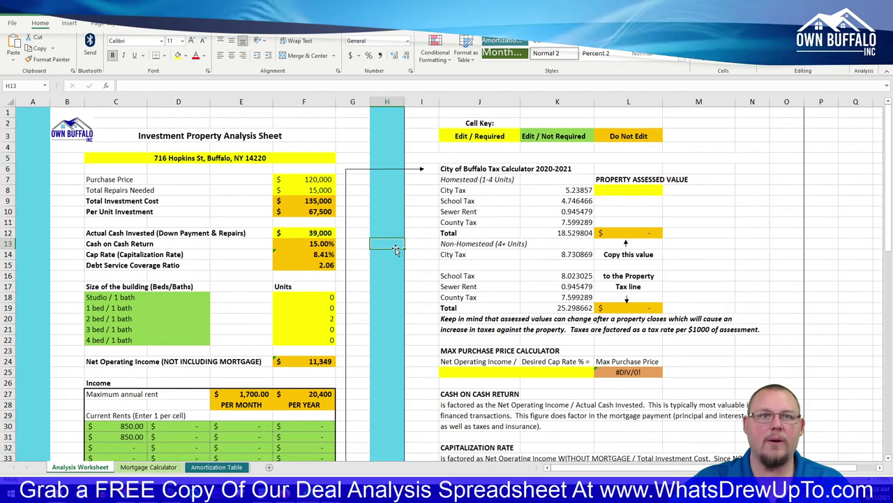
click(388, 308)
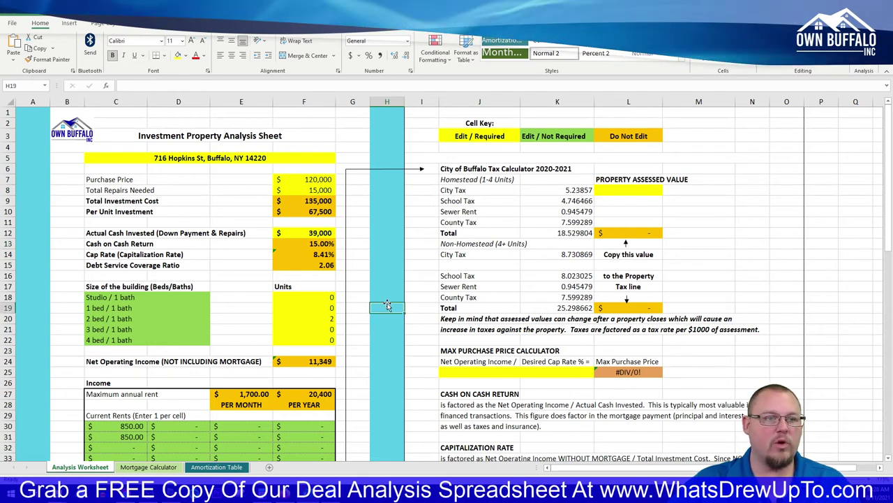
click(132, 434)
scroll(342, 354, down, 8)
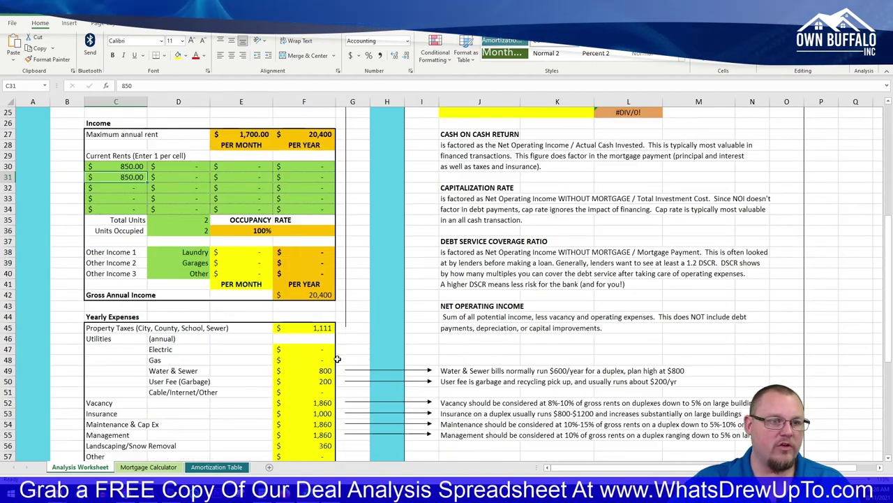
Set vacancy, maintenance & cap ex and management expenses to $2,040 each
click(314, 405)
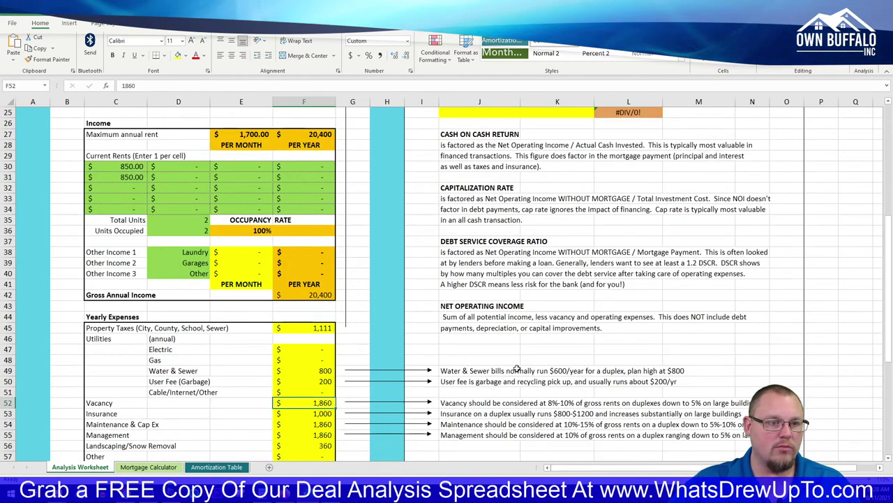
text(2040)
key(Return)
key(Return)
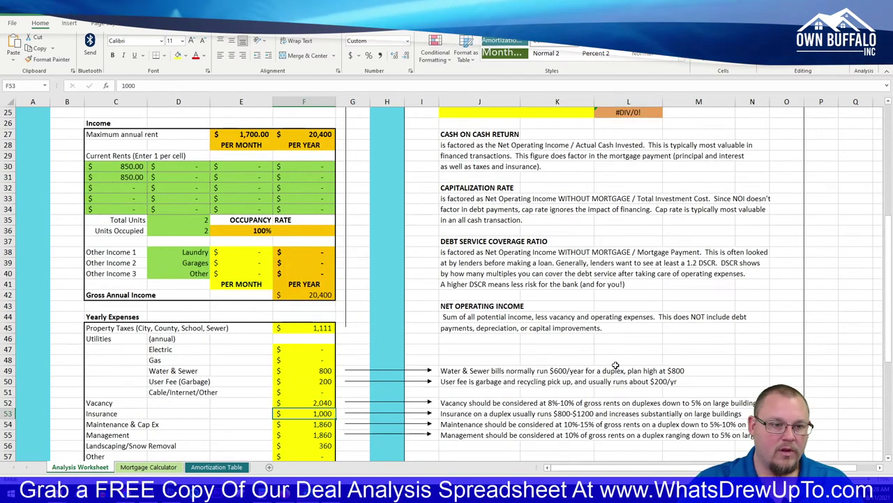
text(2040)
key(Return)
text(2040)
key(Return)
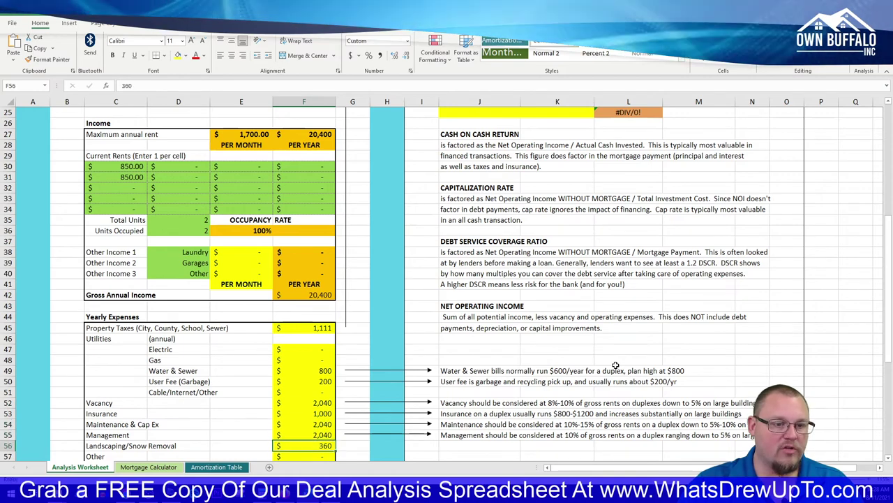
scroll(377, 244, down, 4)
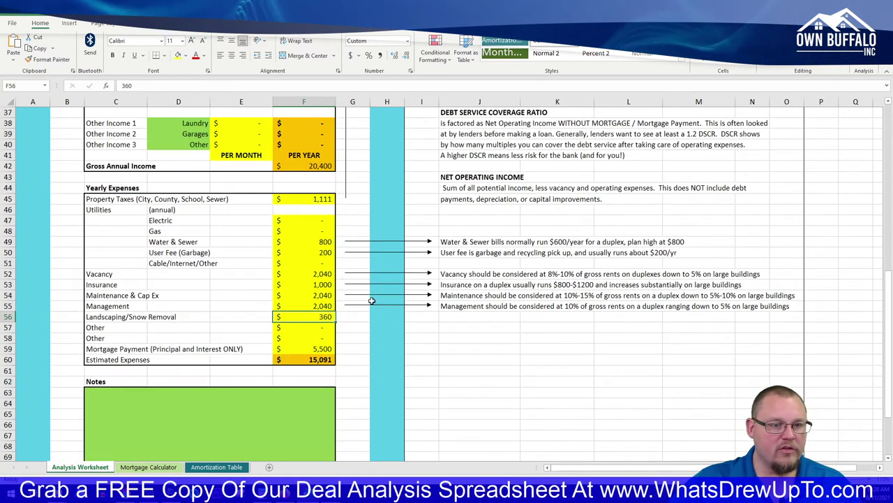
click(381, 371)
scroll(377, 349, up, 12)
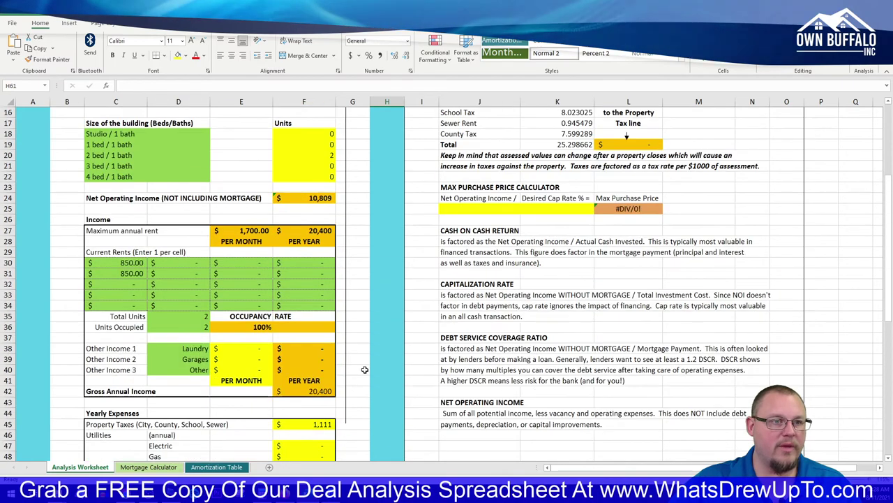
click(395, 292)
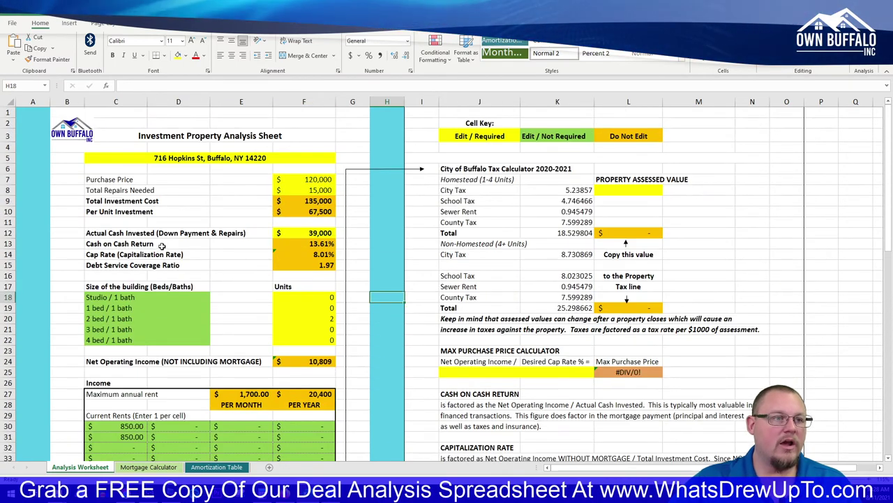
click(303, 255)
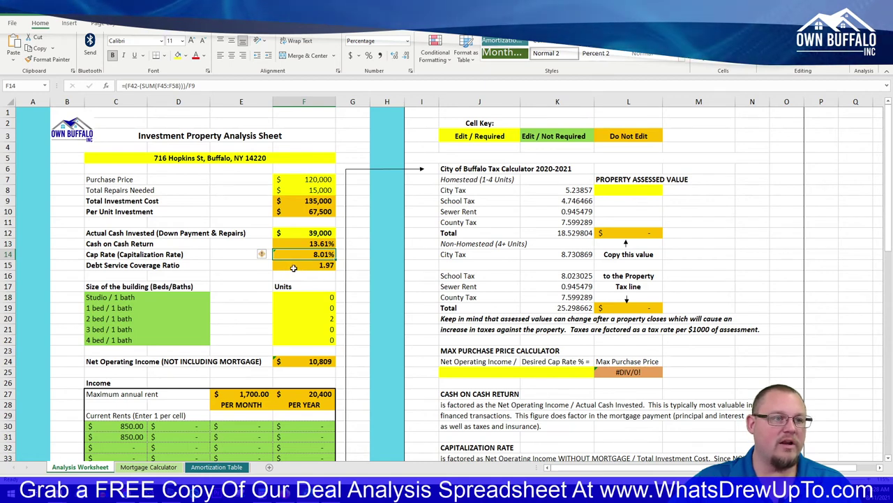
click(294, 268)
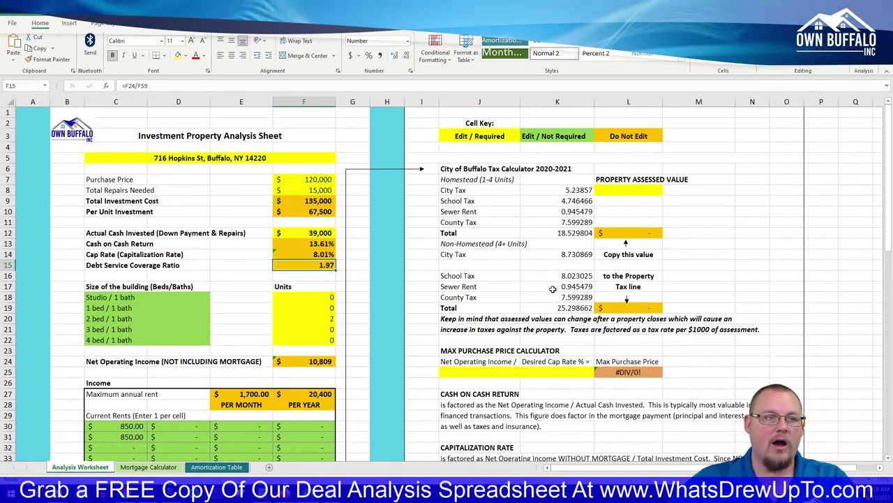
scroll(397, 268, down, 4)
scroll(543, 363, down, 1)
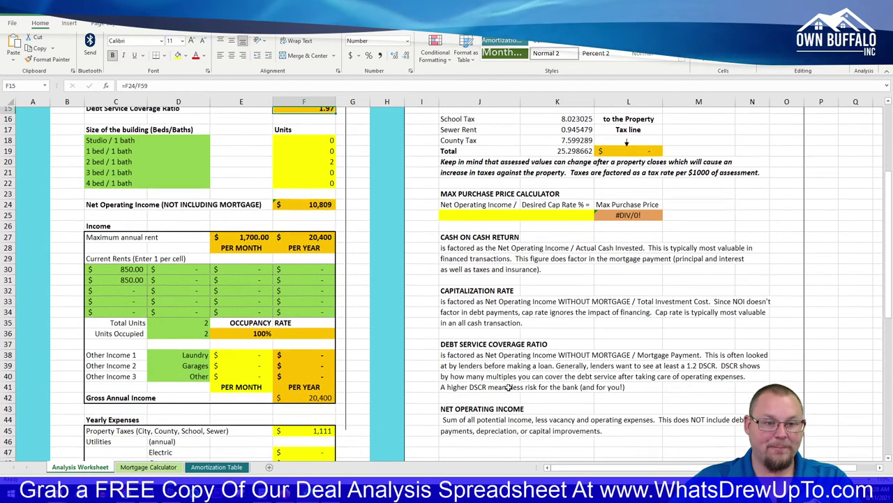
click(457, 348)
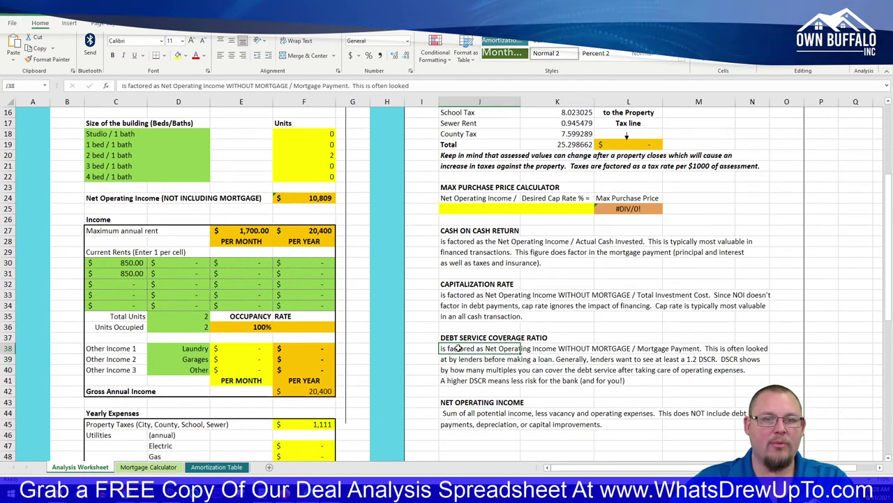
key(Right)
key(Right)
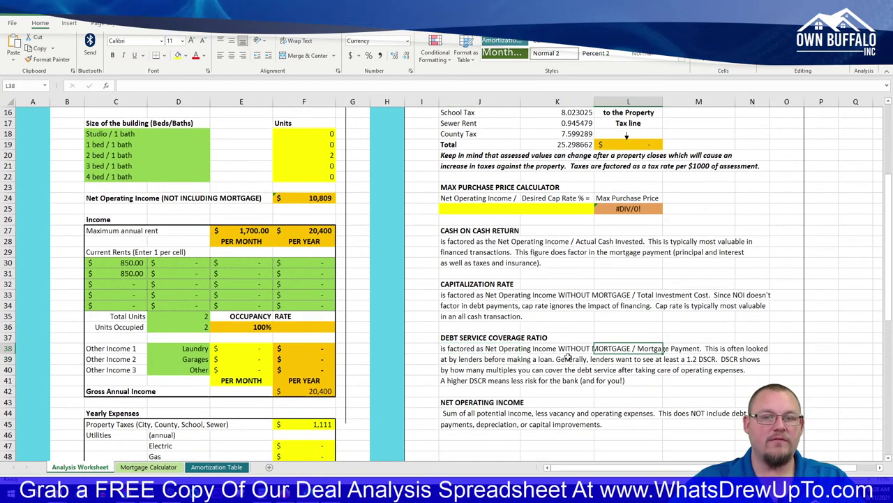
key(Left)
key(Left)
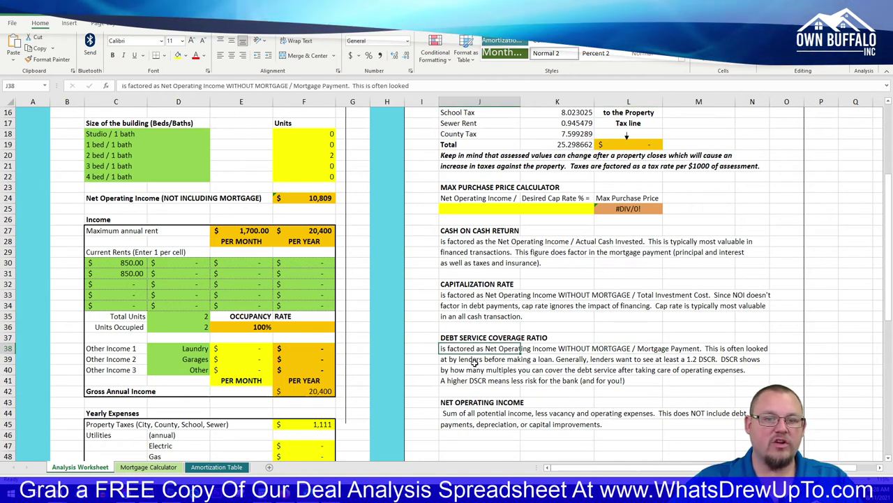
click(462, 370)
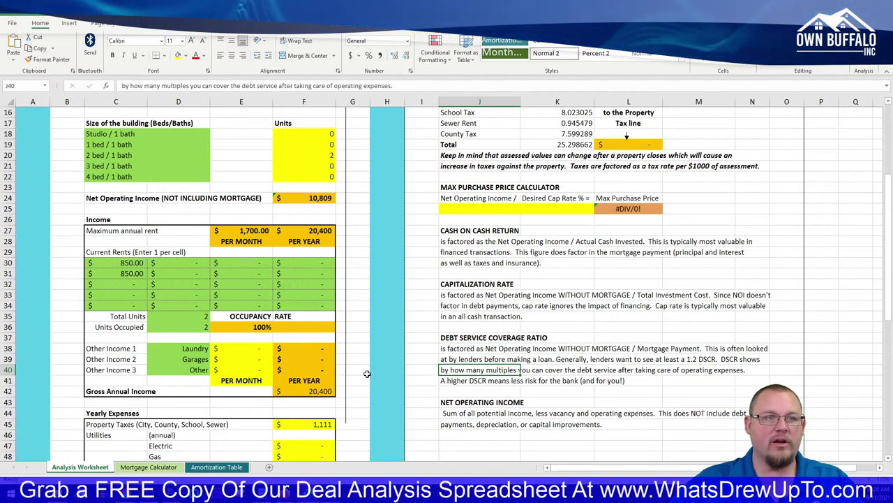
scroll(359, 377, down, 5)
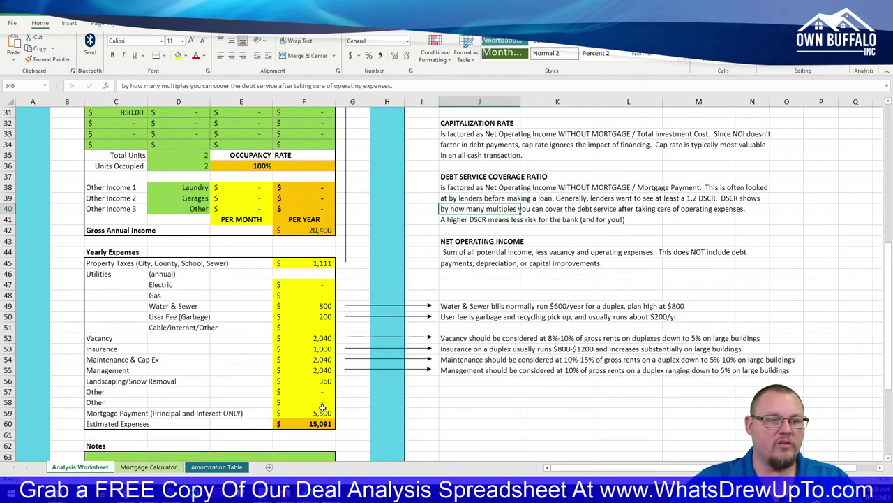
drag(321, 402, 322, 273)
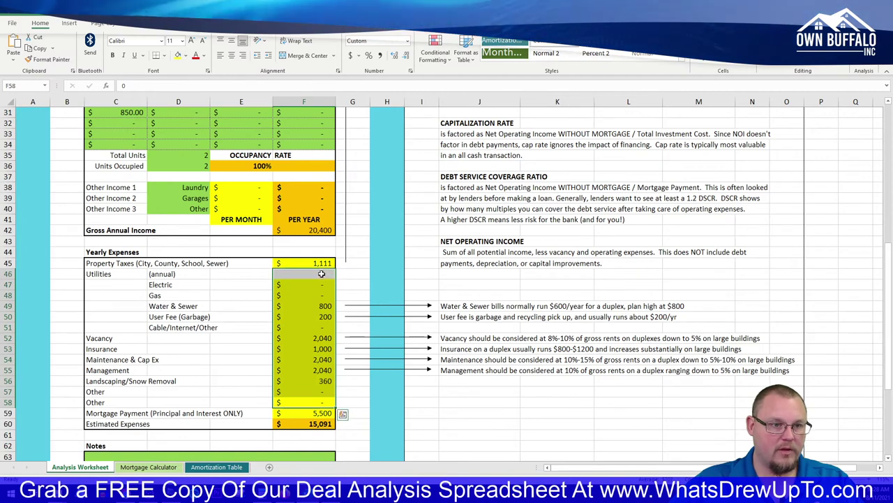
click(316, 413)
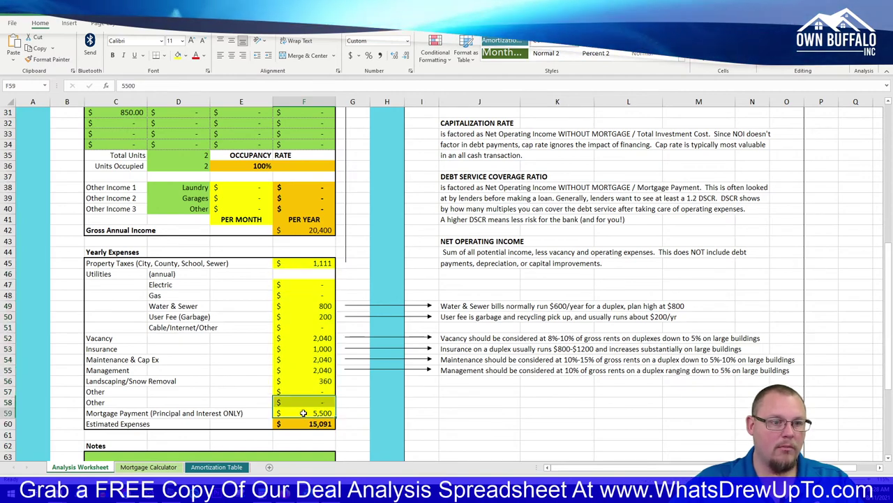
scroll(387, 388, up, 10)
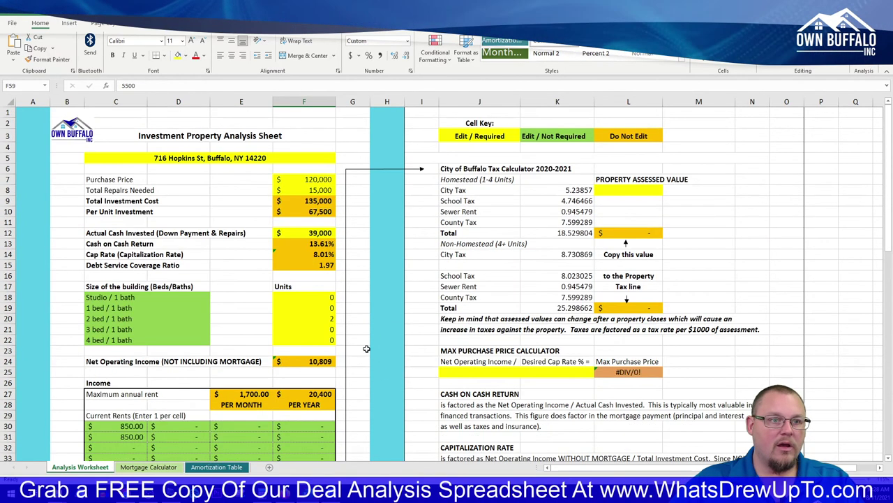
click(300, 266)
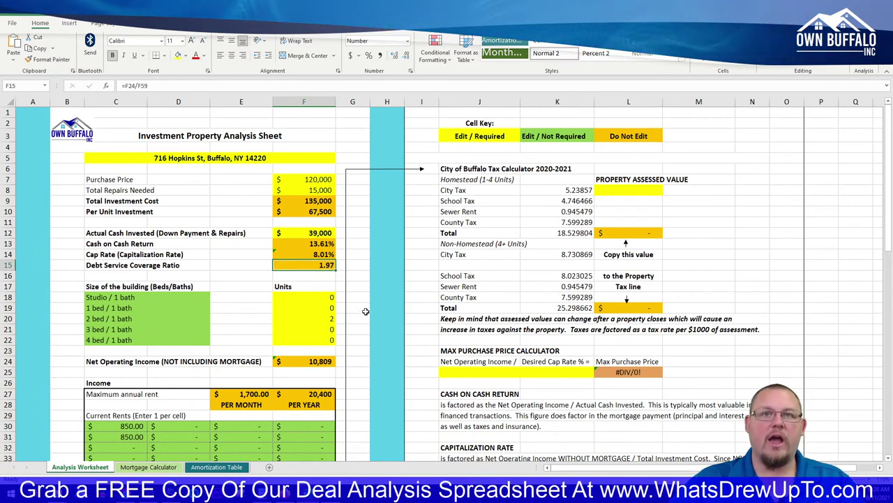